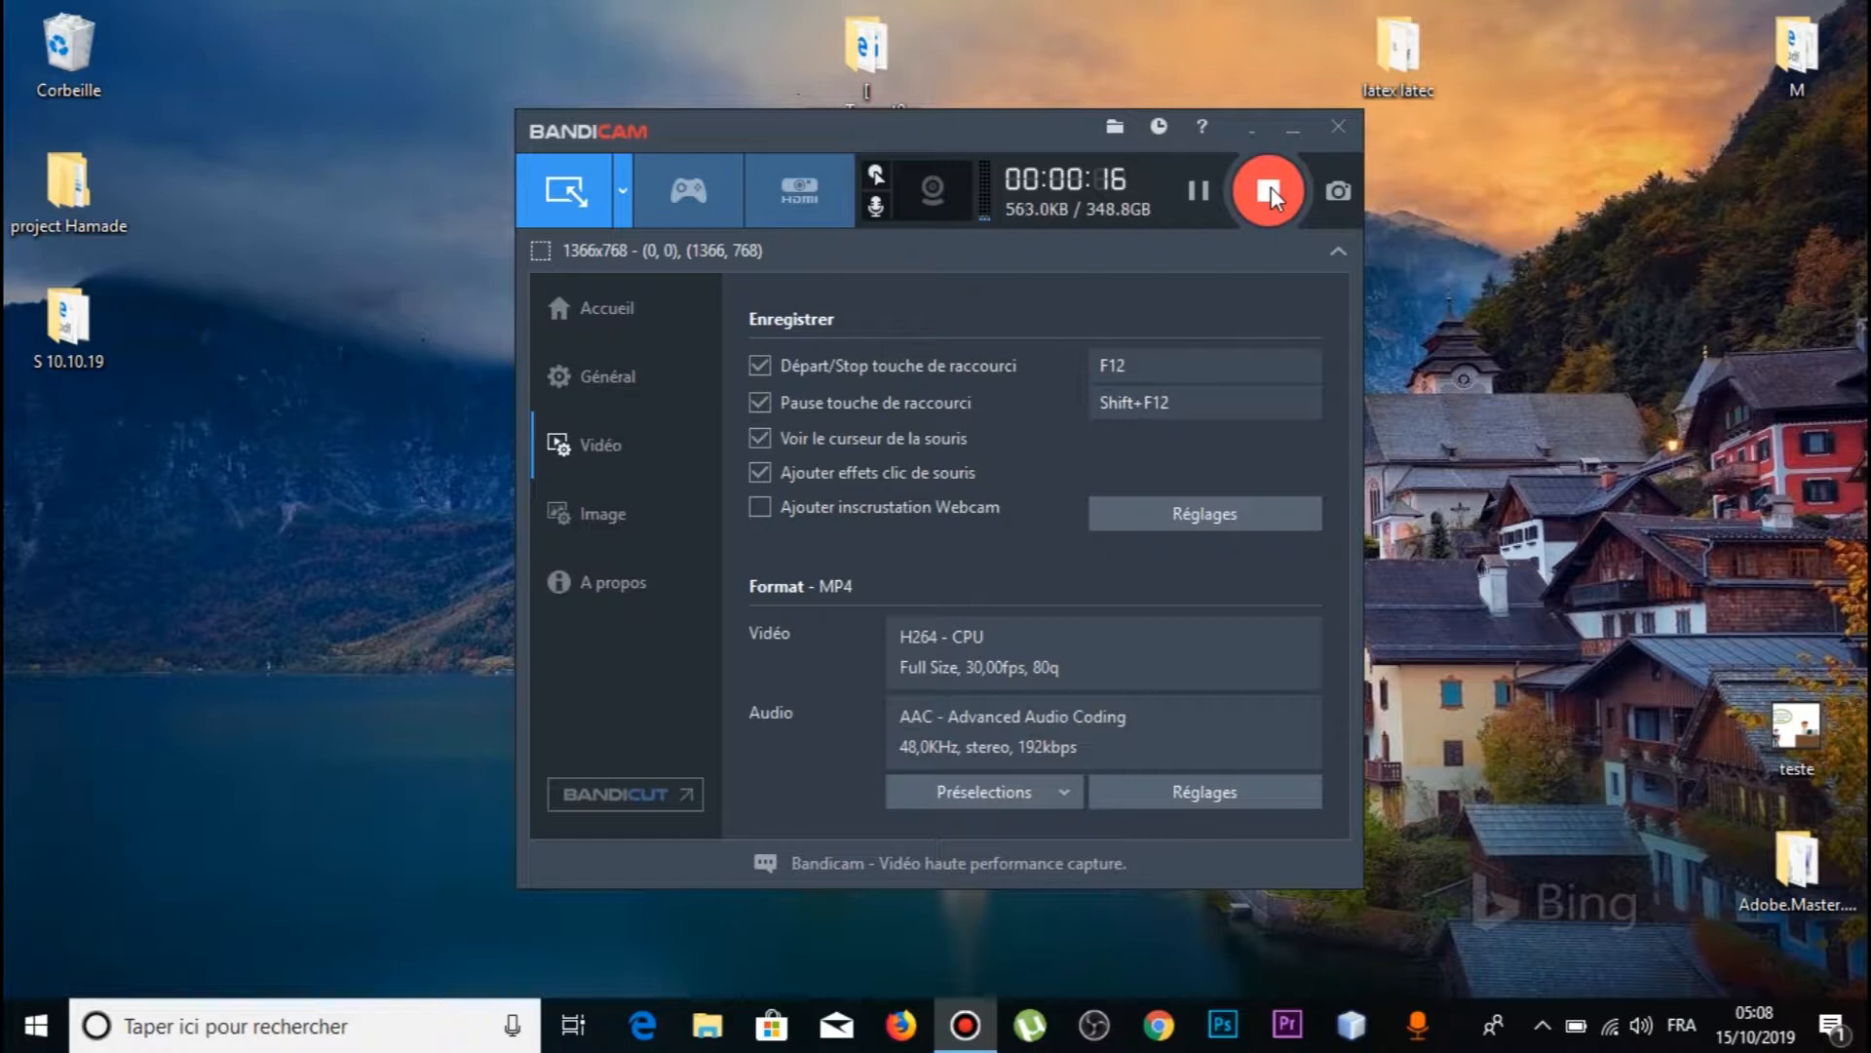
Run setup-2.9.4503 from the desktop folder latex latec and accept the MiKTeX copying conditions.
{"action": "left_click", "coordinate": [1294, 132]}
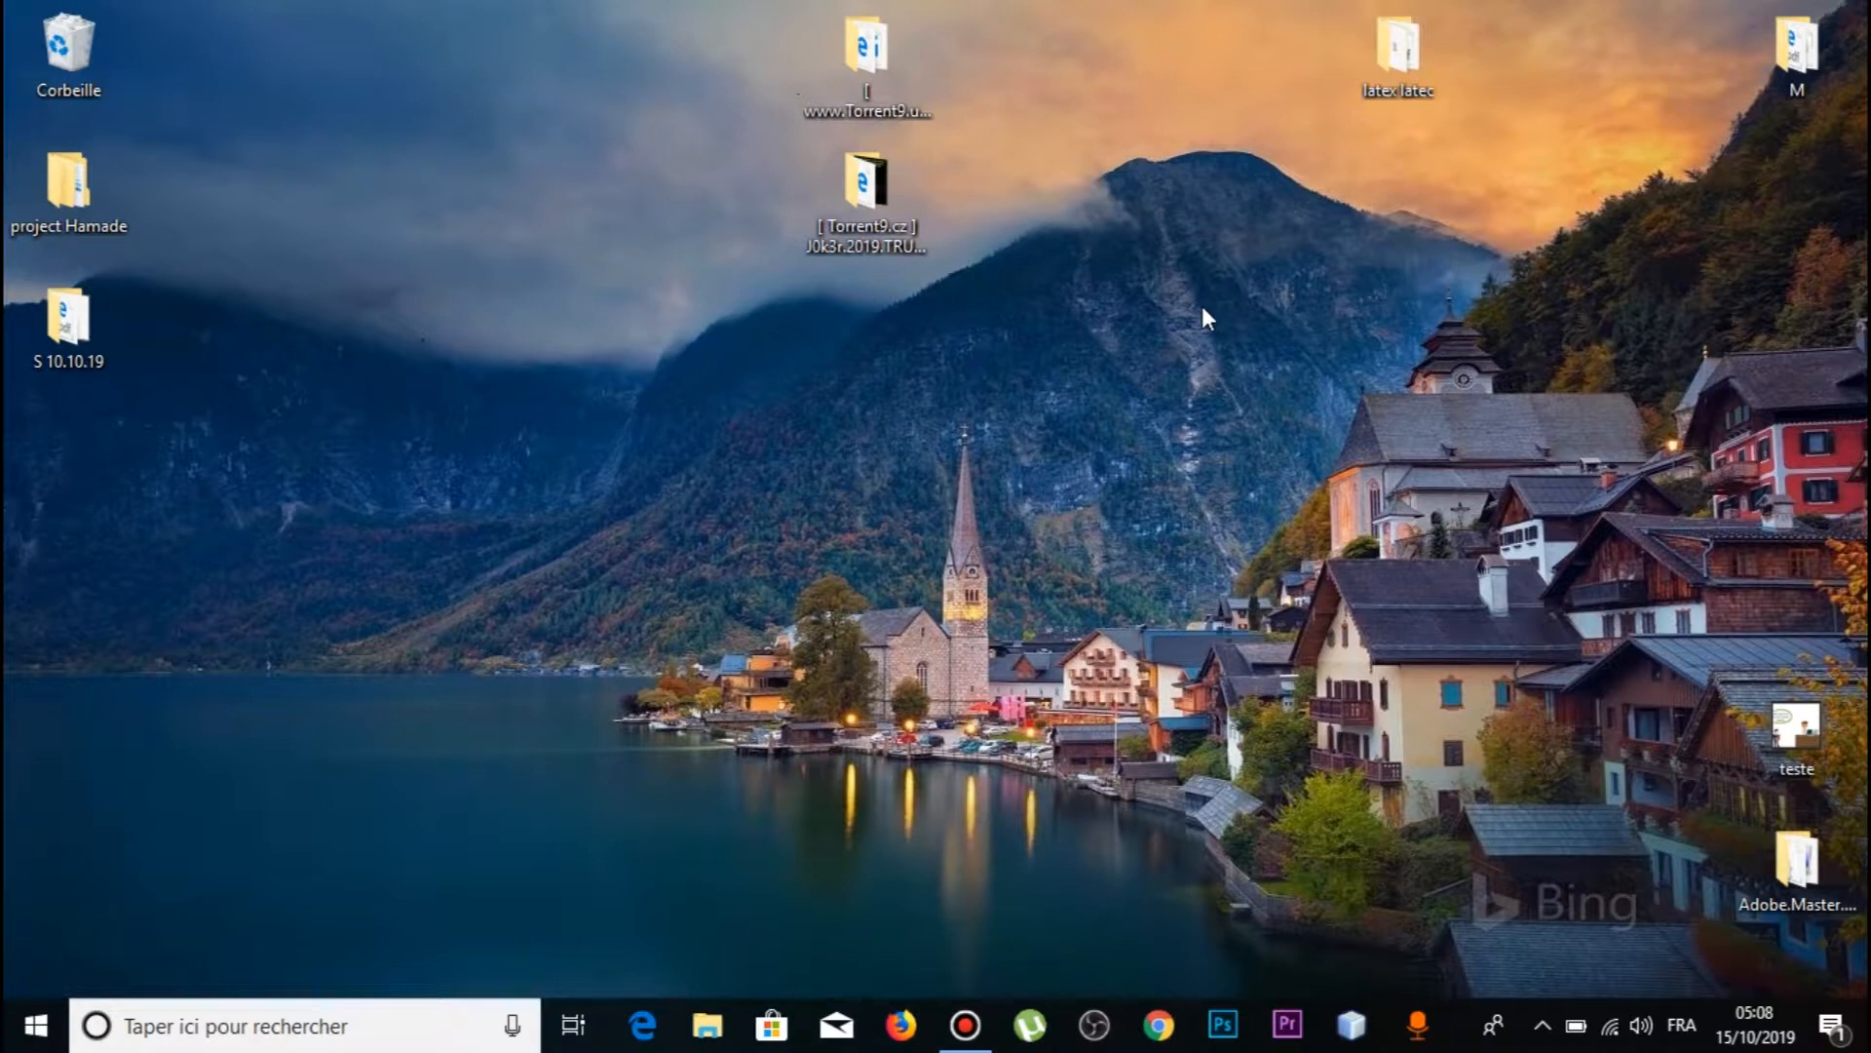
{"action": "double_click", "coordinate": [1411, 53]}
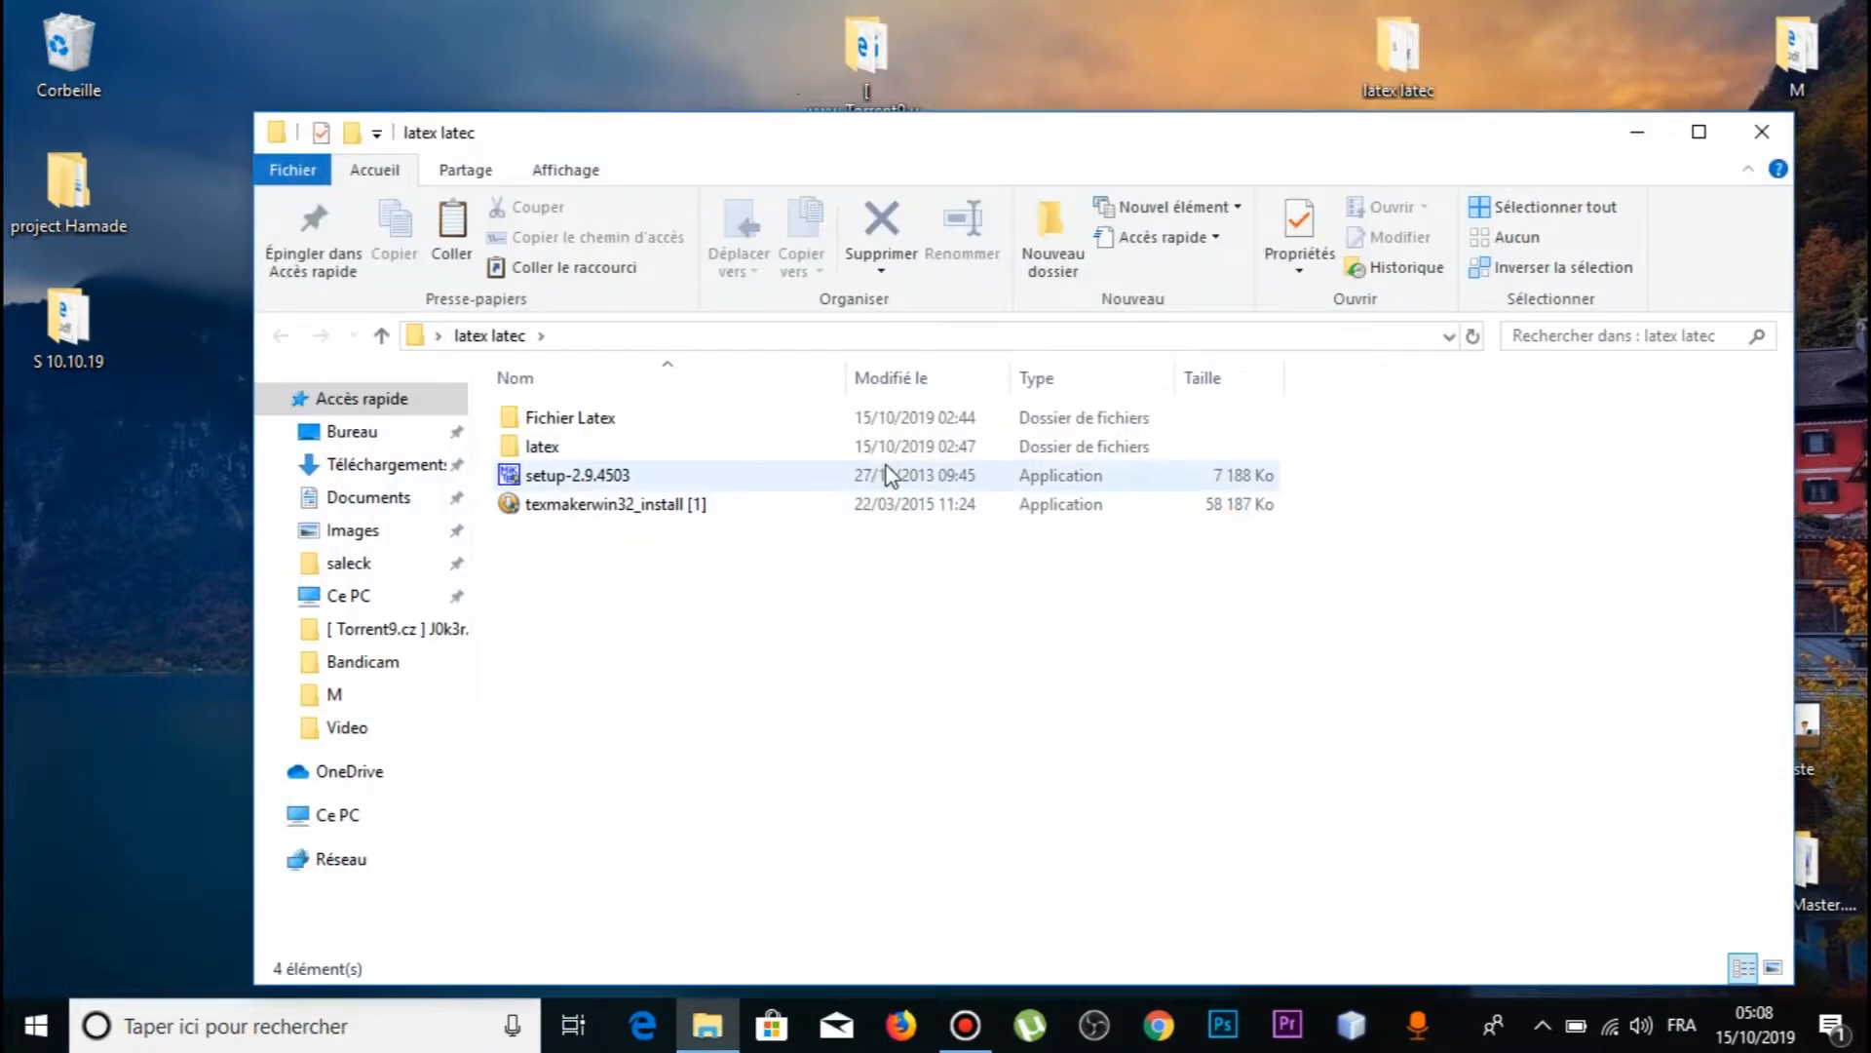
{"action": "left_click", "coordinate": [889, 475]}
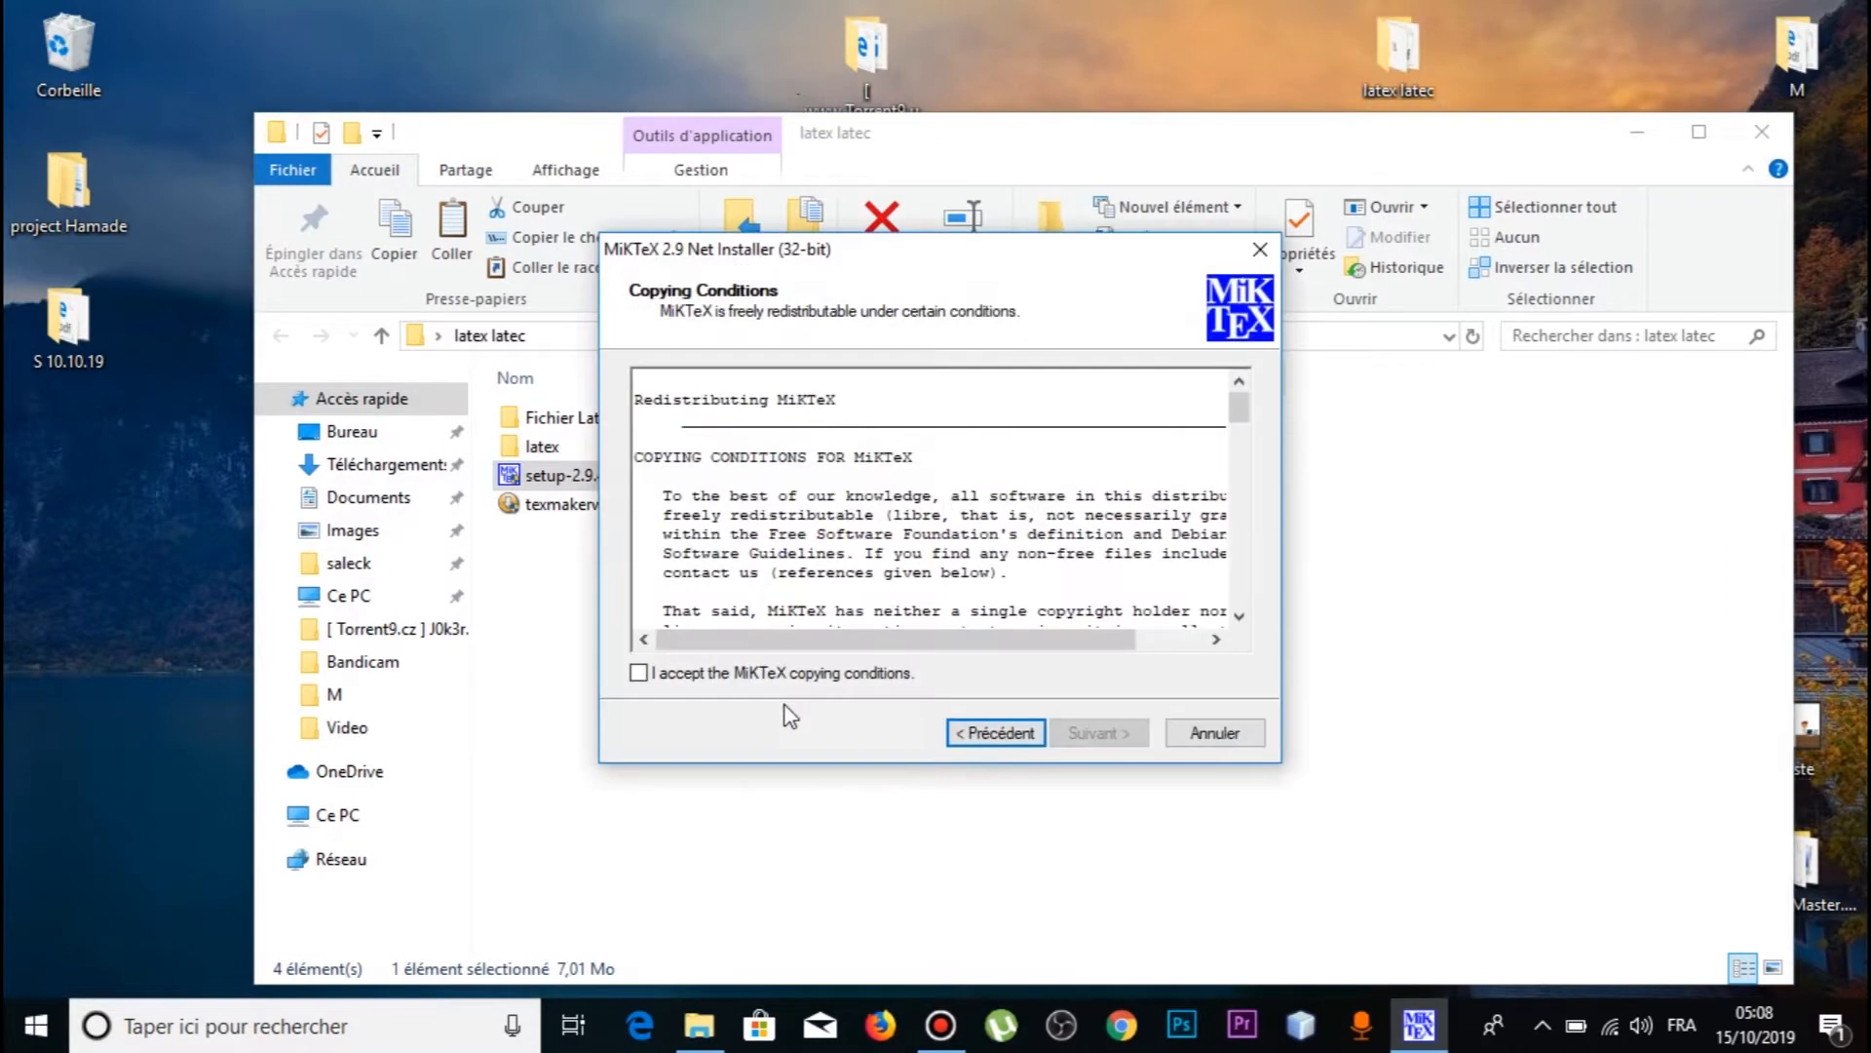
{"action": "left_click", "coordinate": [758, 672]}
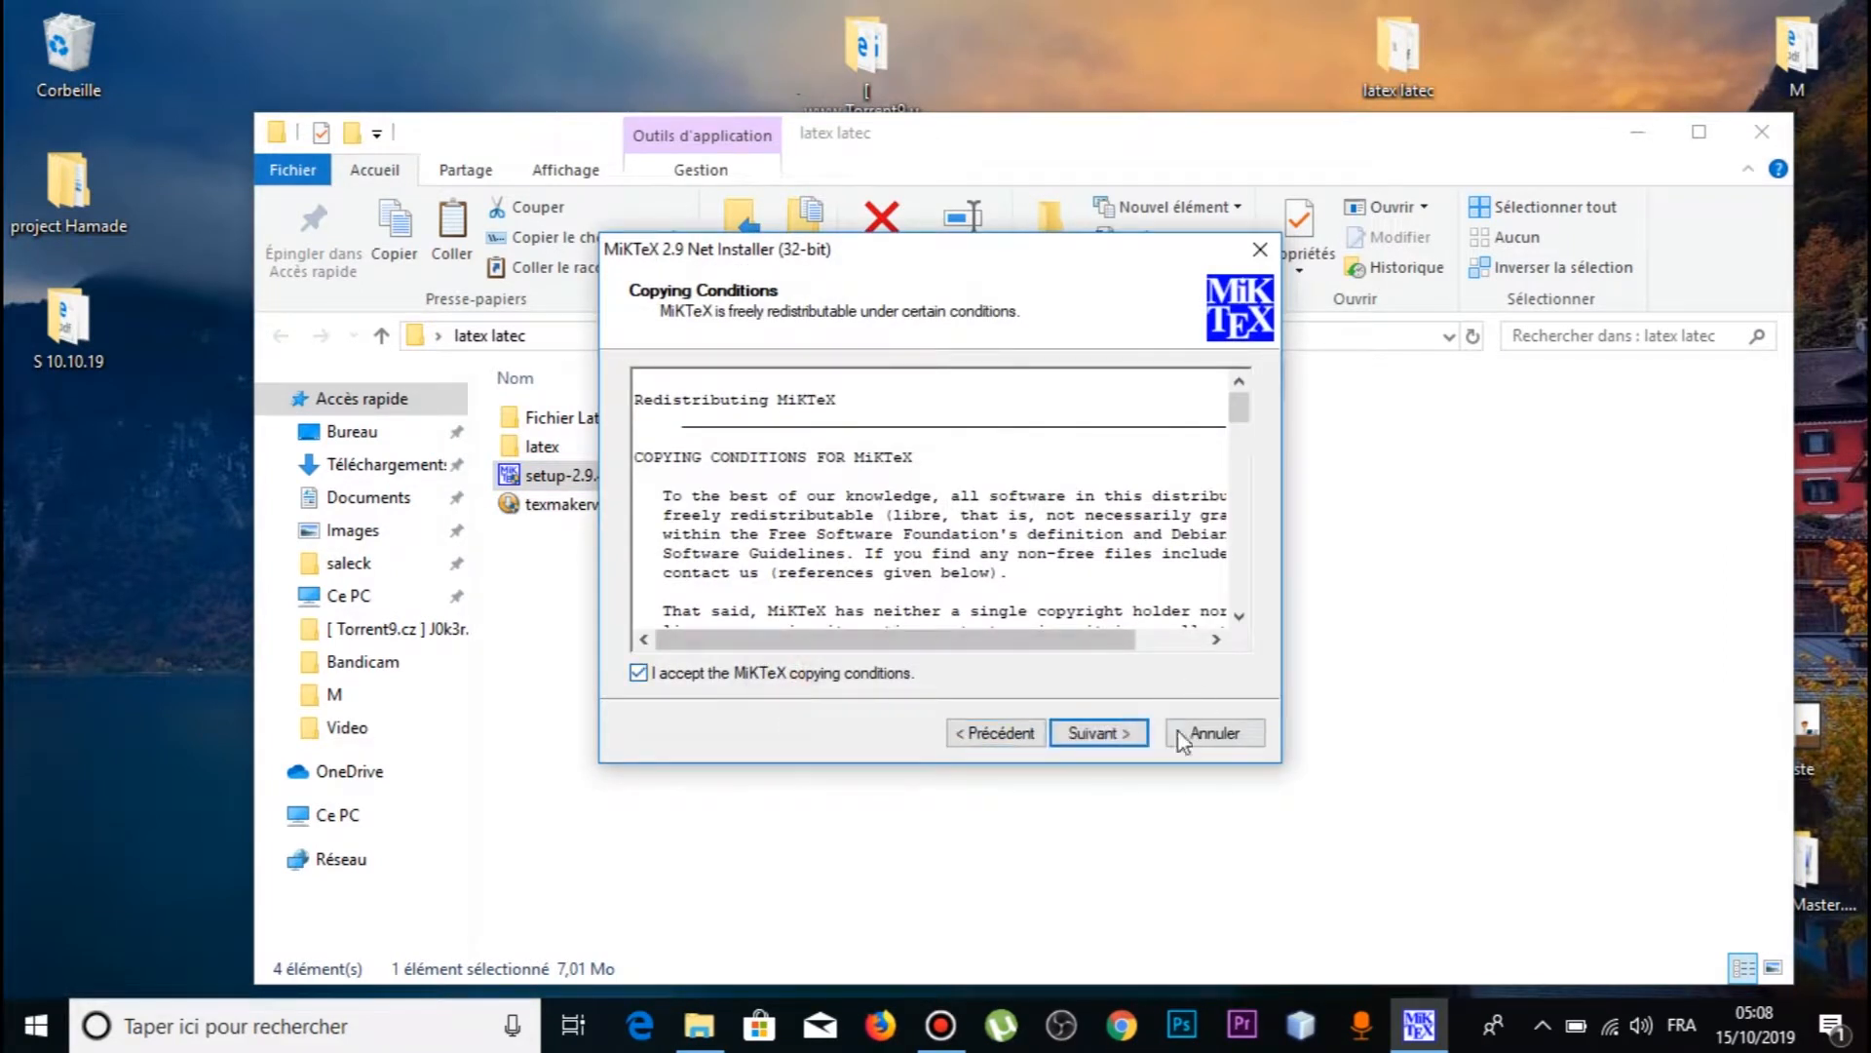
{"action": "left_click", "coordinate": [1121, 741]}
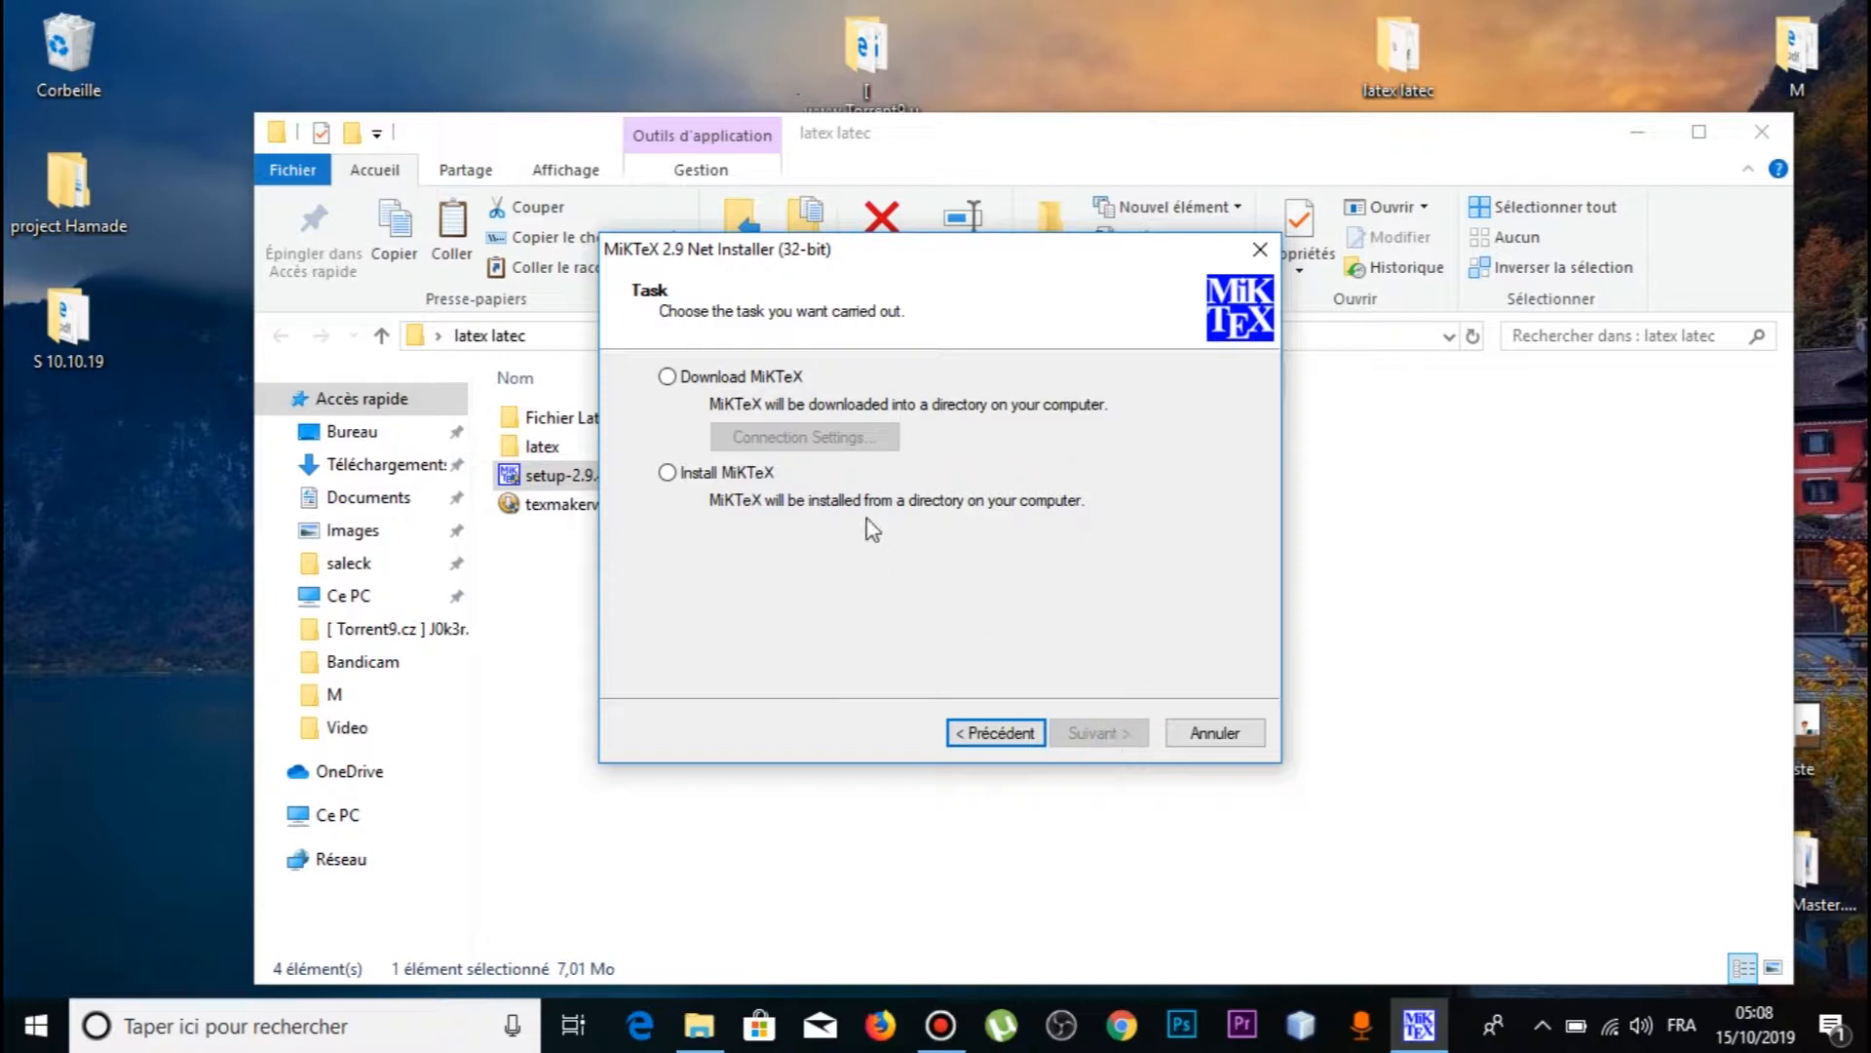
Choose the Install MiKTeX task with the Complete MiKTeX package set for anyone who uses this computer.
{"action": "left_click", "coordinate": [669, 474]}
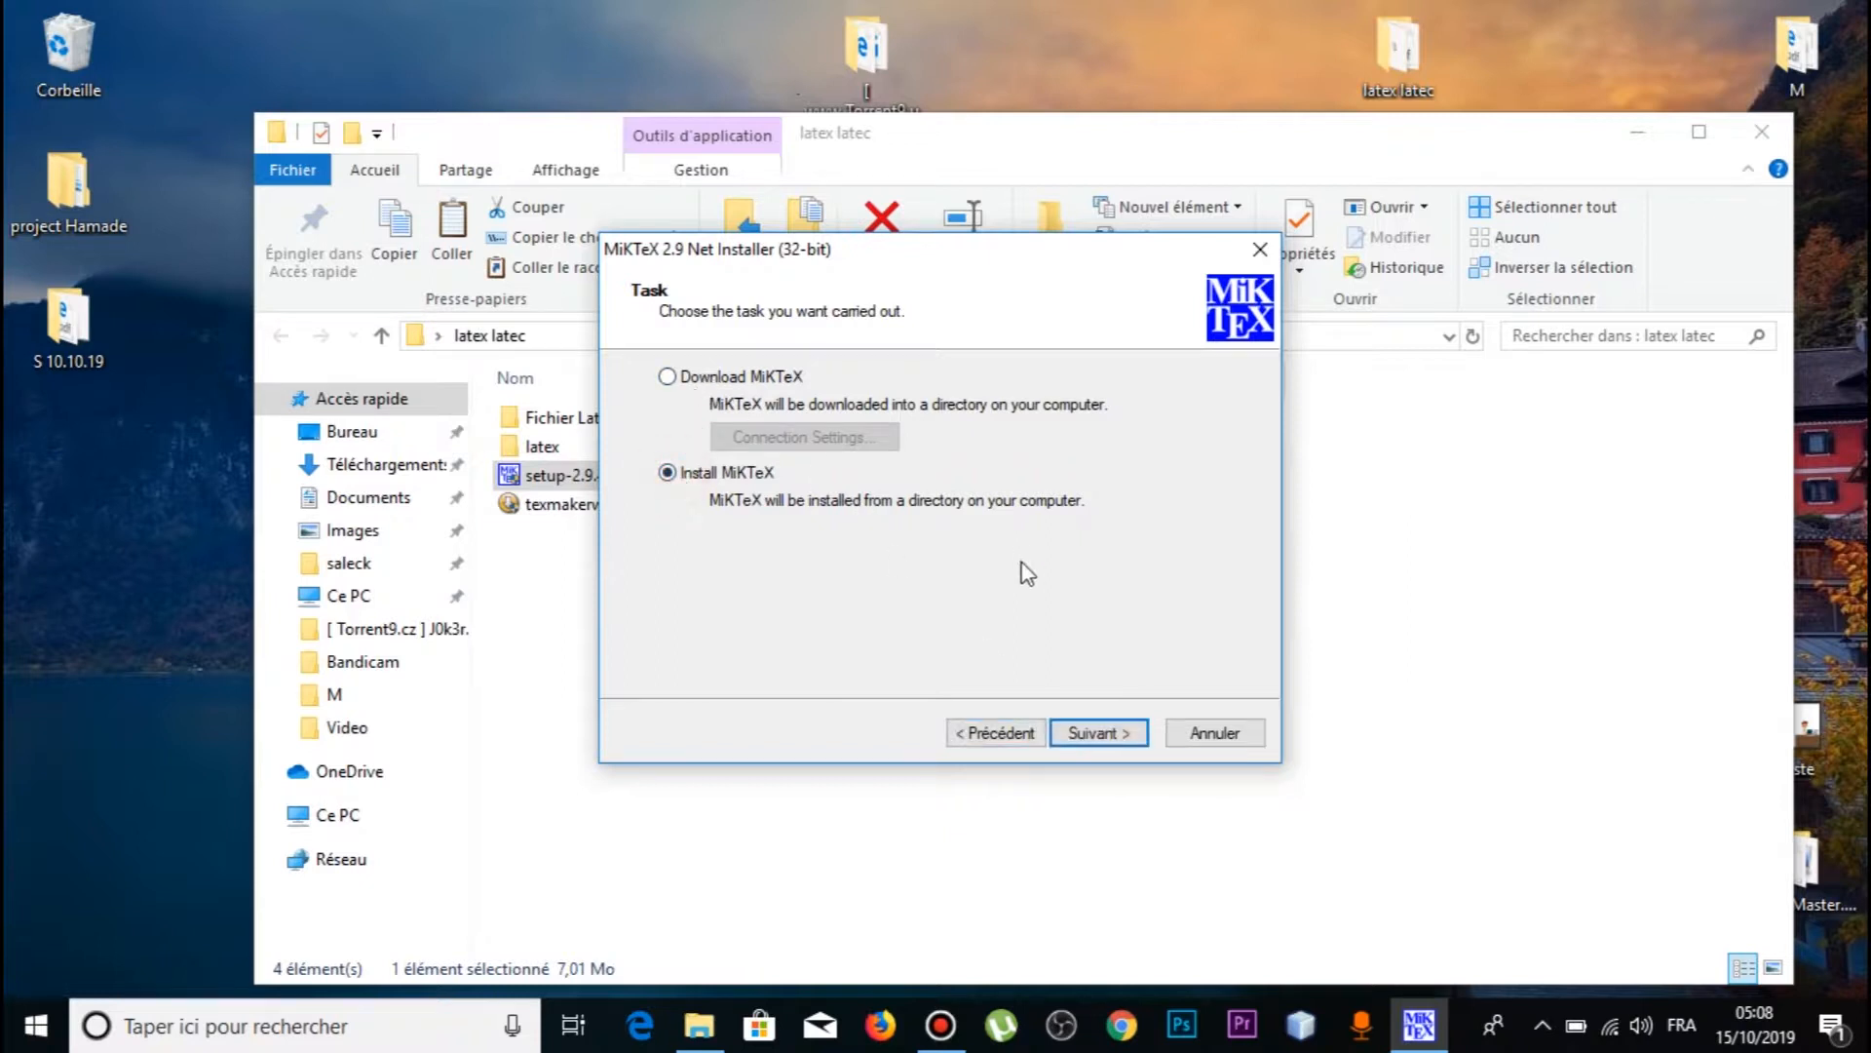
{"action": "left_click", "coordinate": [1107, 735]}
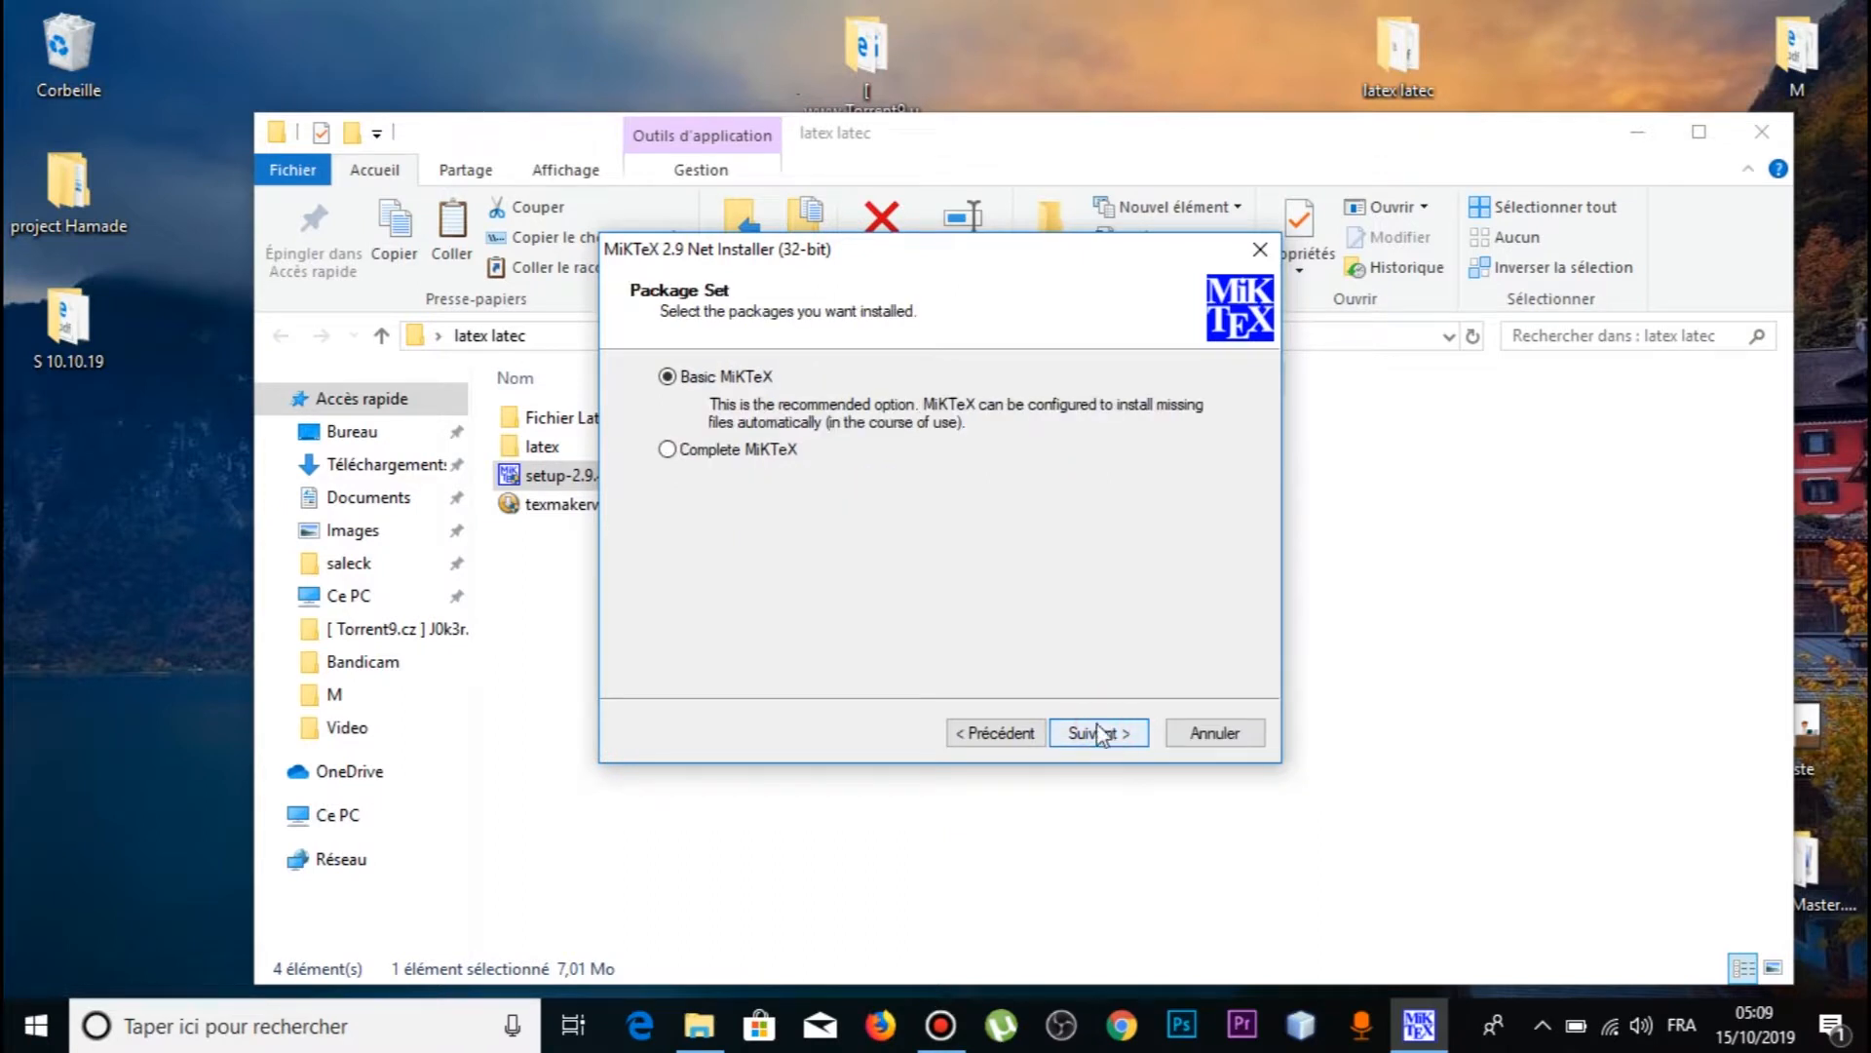
{"action": "left_click", "coordinate": [723, 447]}
{"action": "left_click", "coordinate": [1112, 733]}
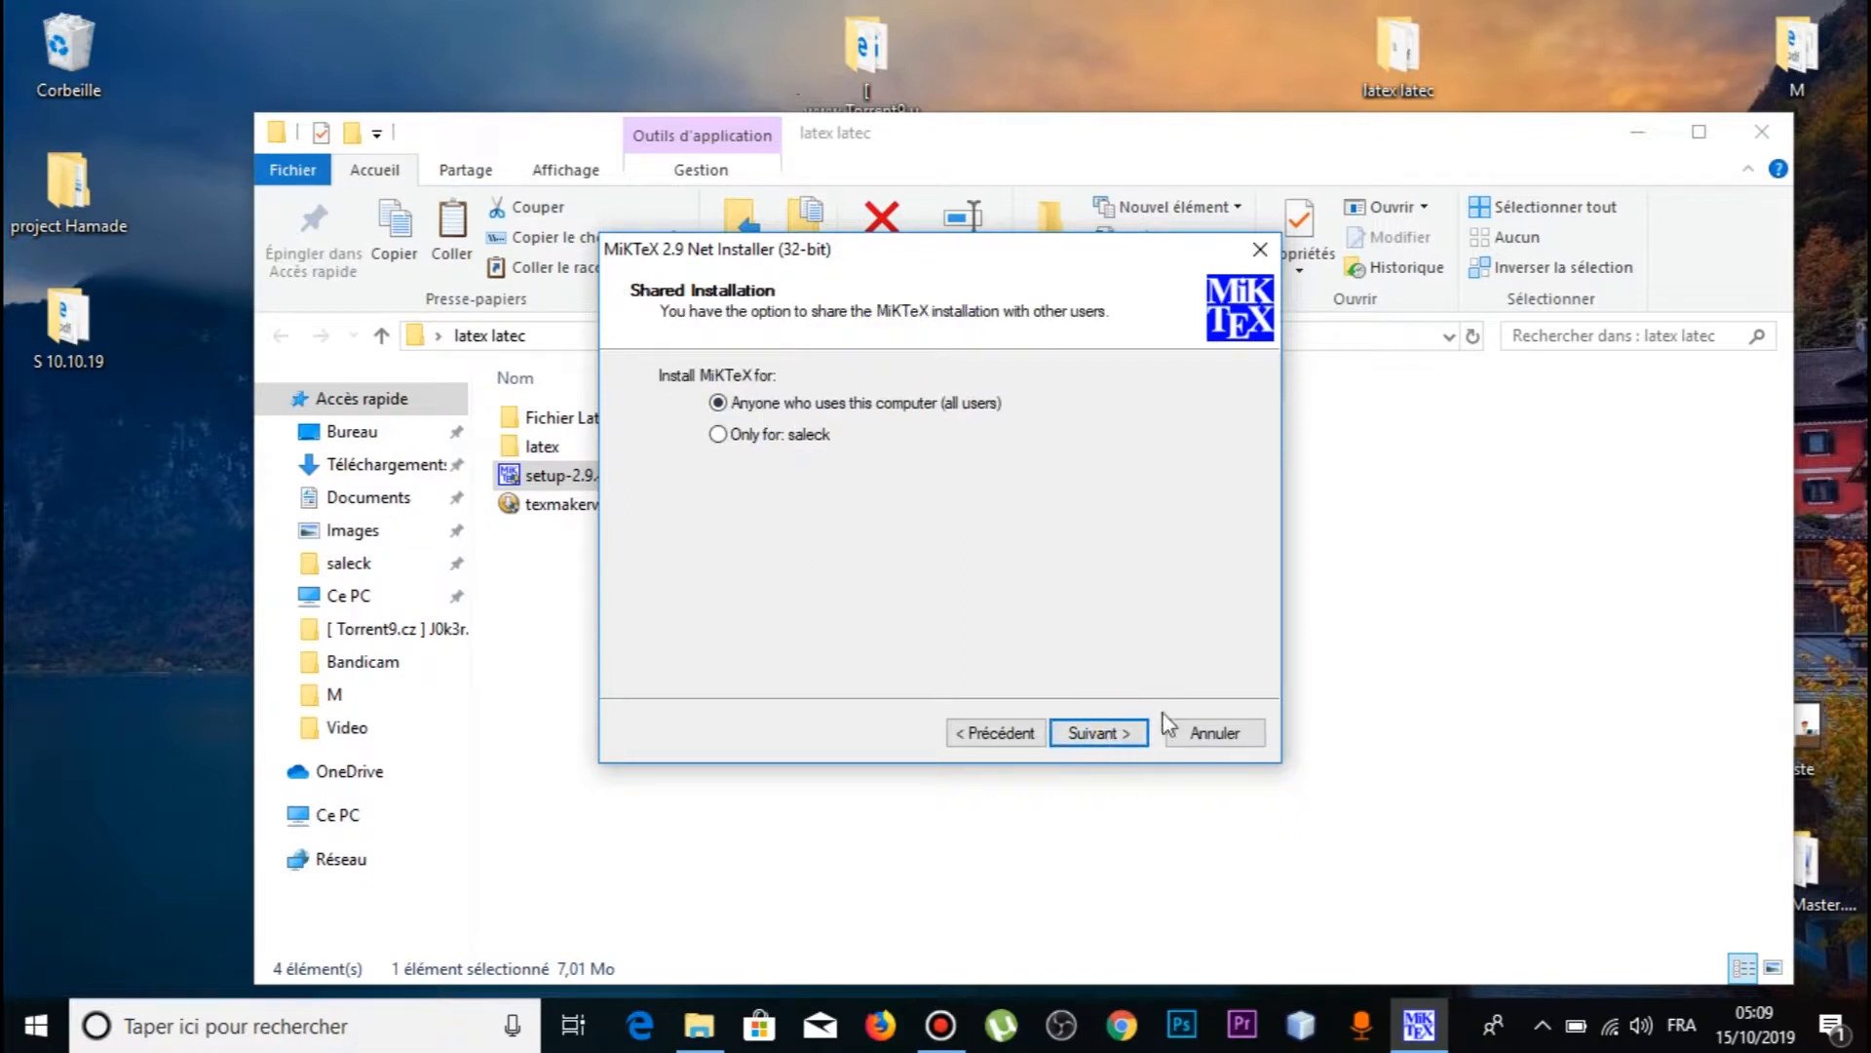
{"action": "left_click", "coordinate": [1121, 737]}
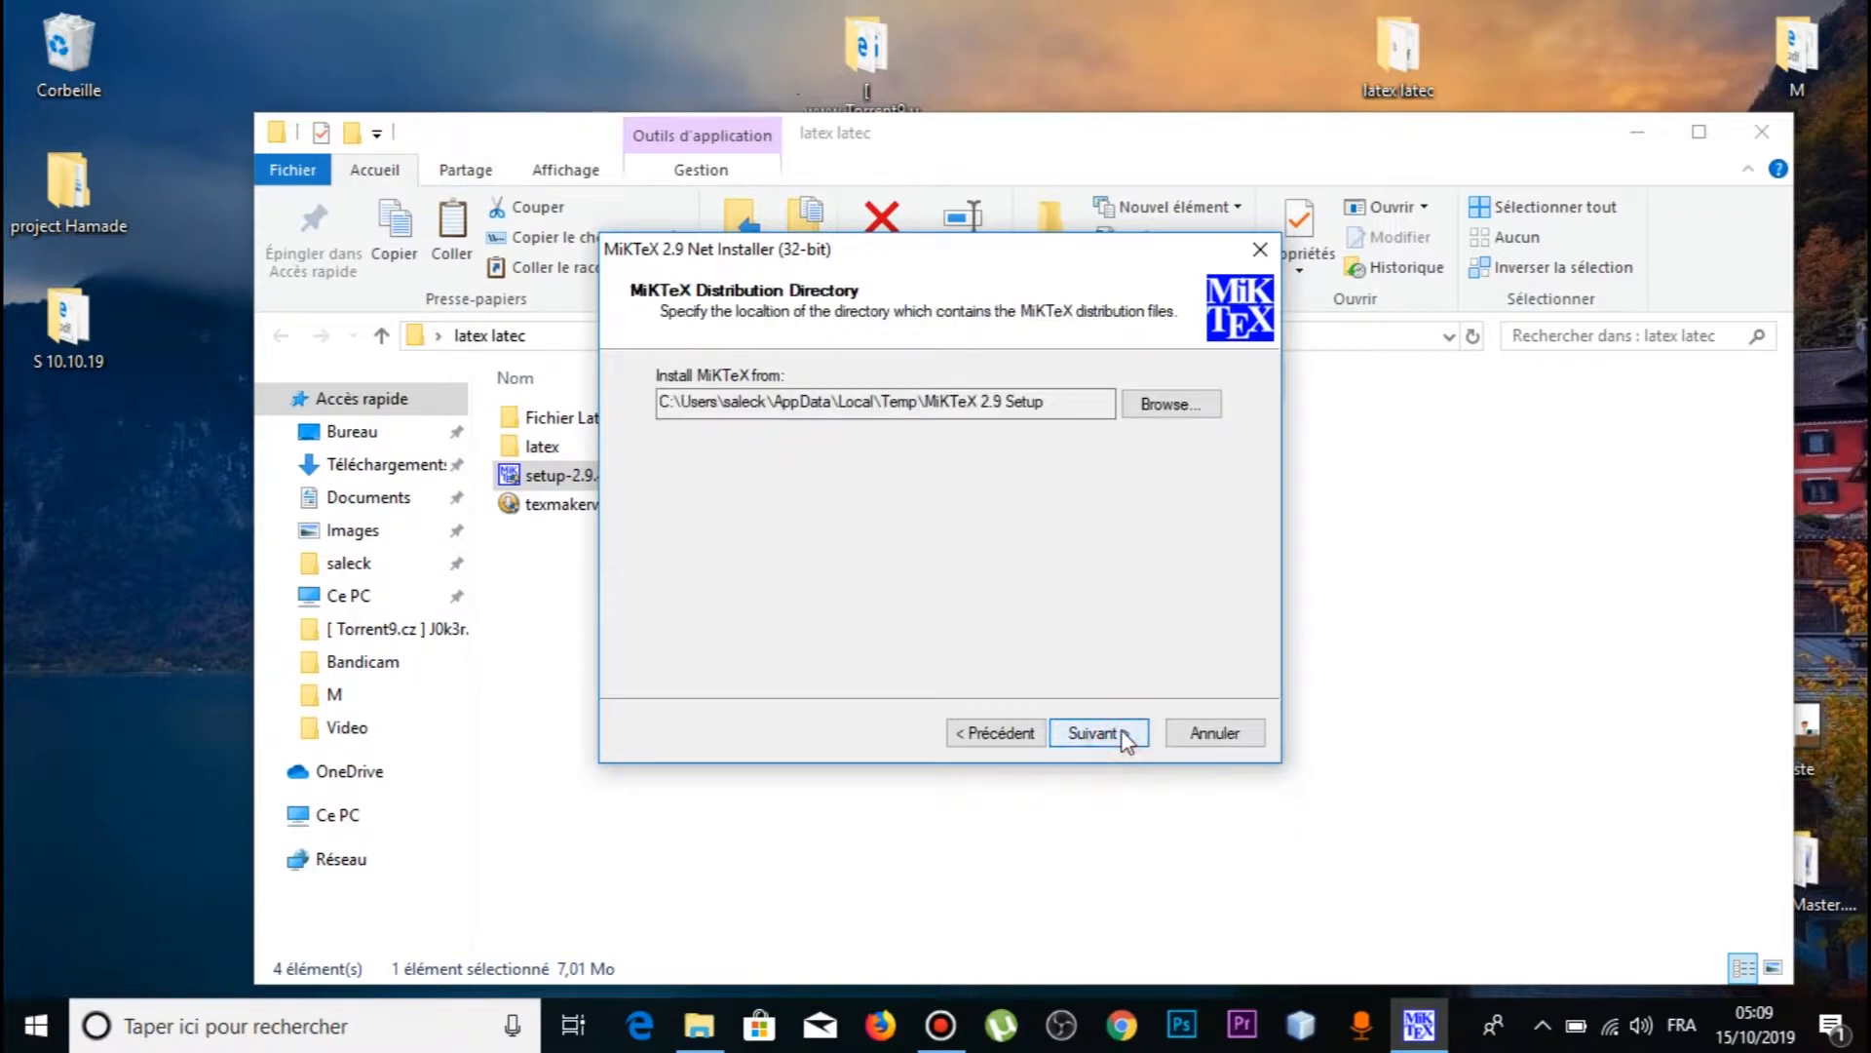
Set the MiKTeX distribution directory to the latex subfolder of latex latec on the desktop.
{"action": "left_click", "coordinate": [1169, 413]}
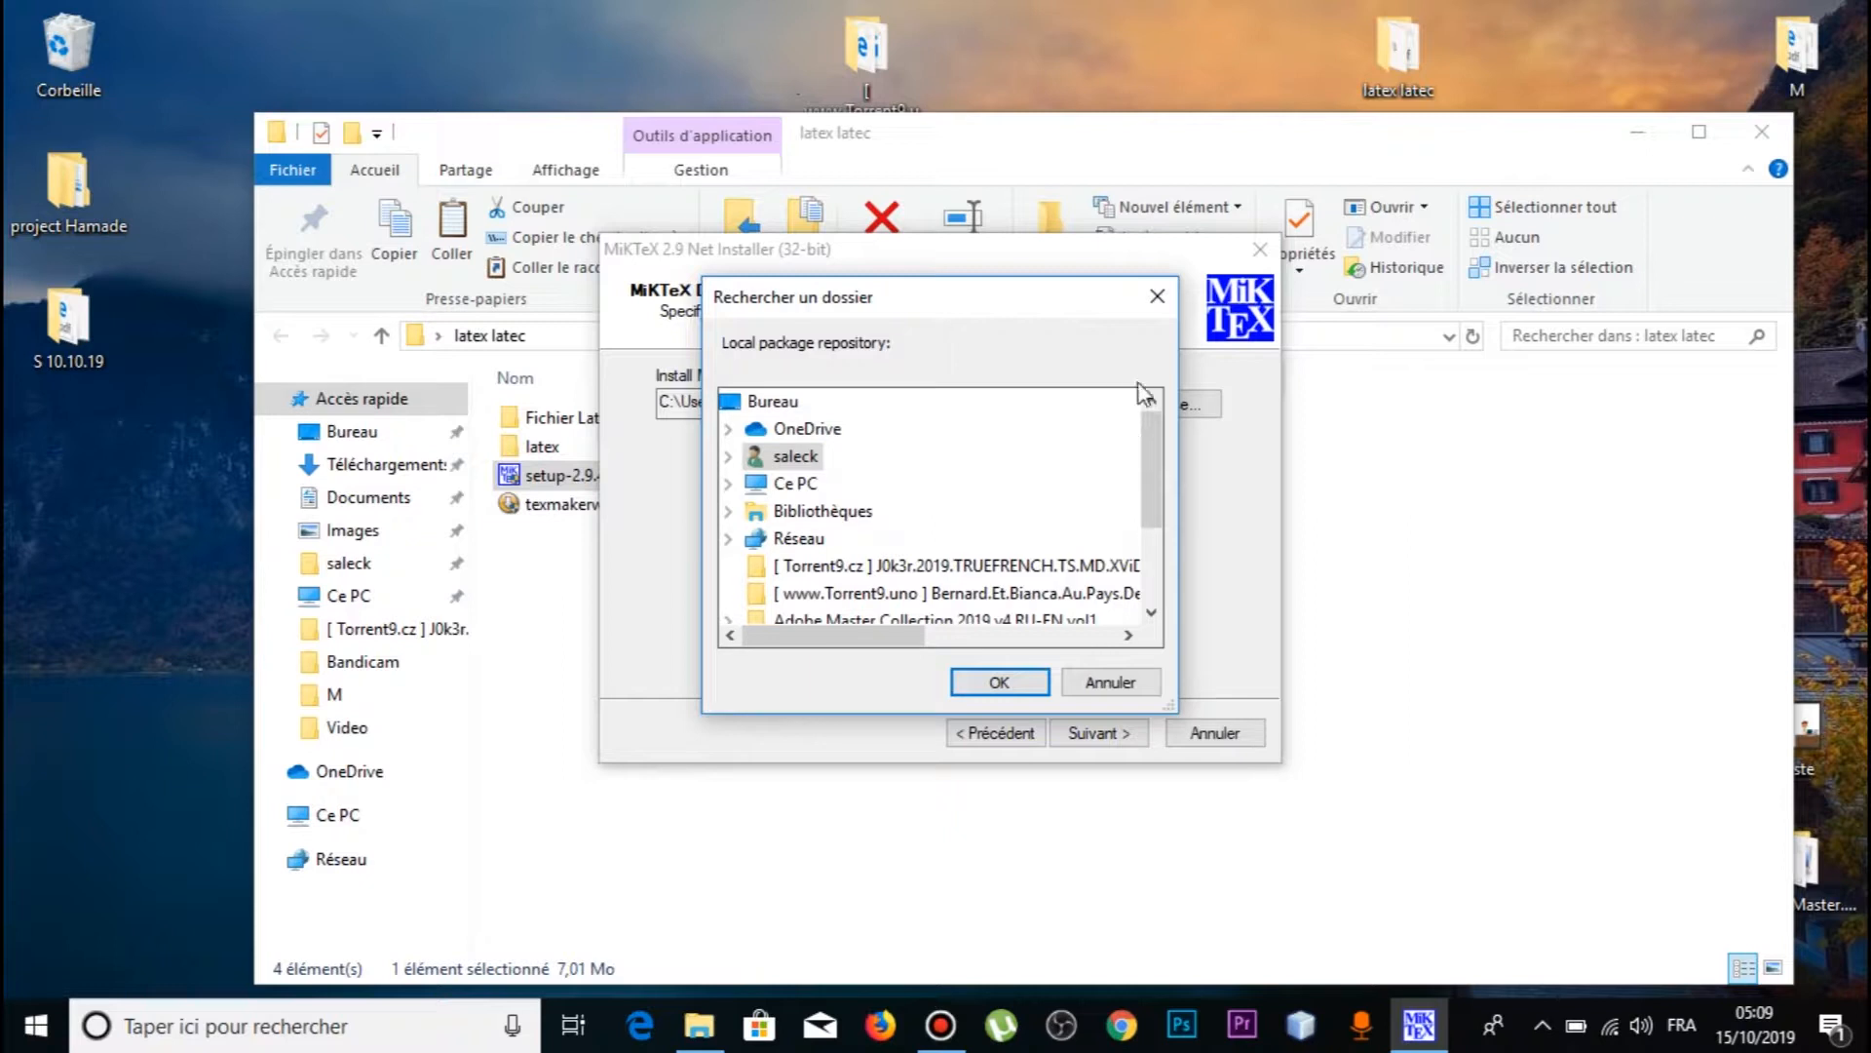
{"action": "left_click_drag", "start_coordinate": [1140, 448], "coordinate": [1146, 532]}
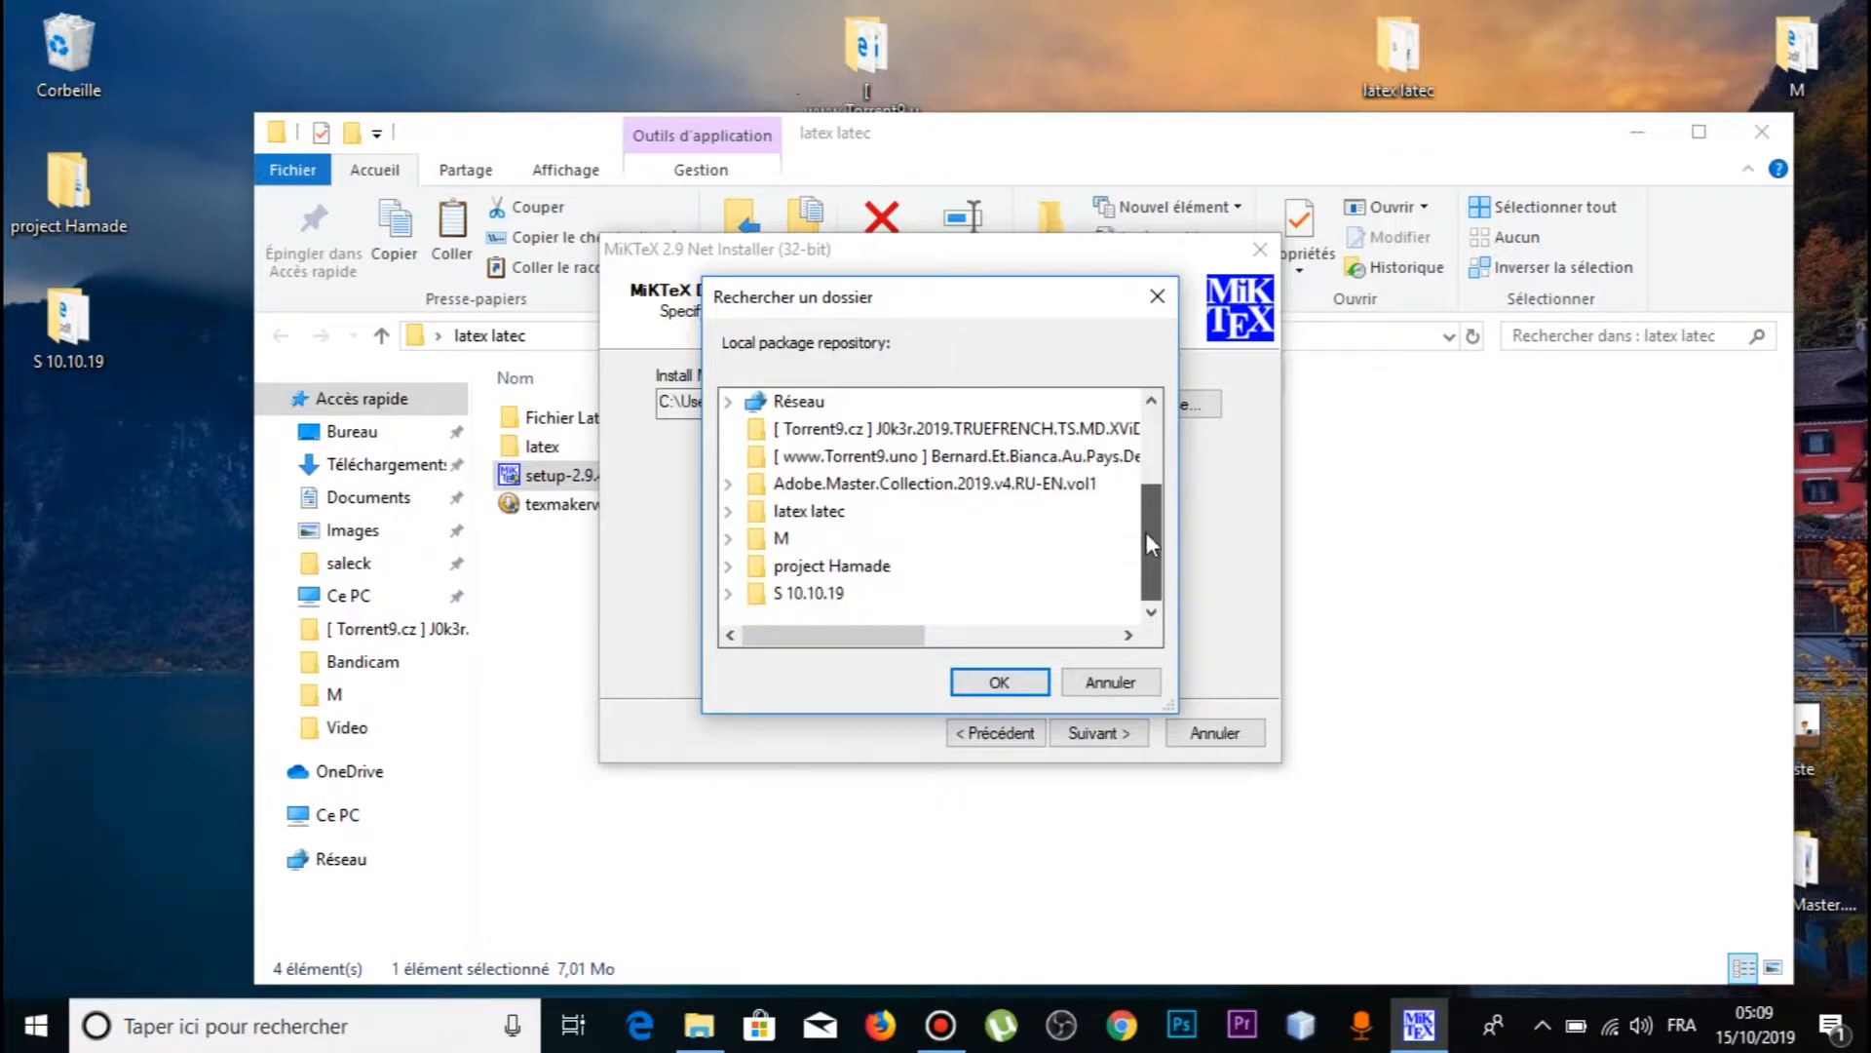
{"action": "left_click", "coordinate": [814, 512]}
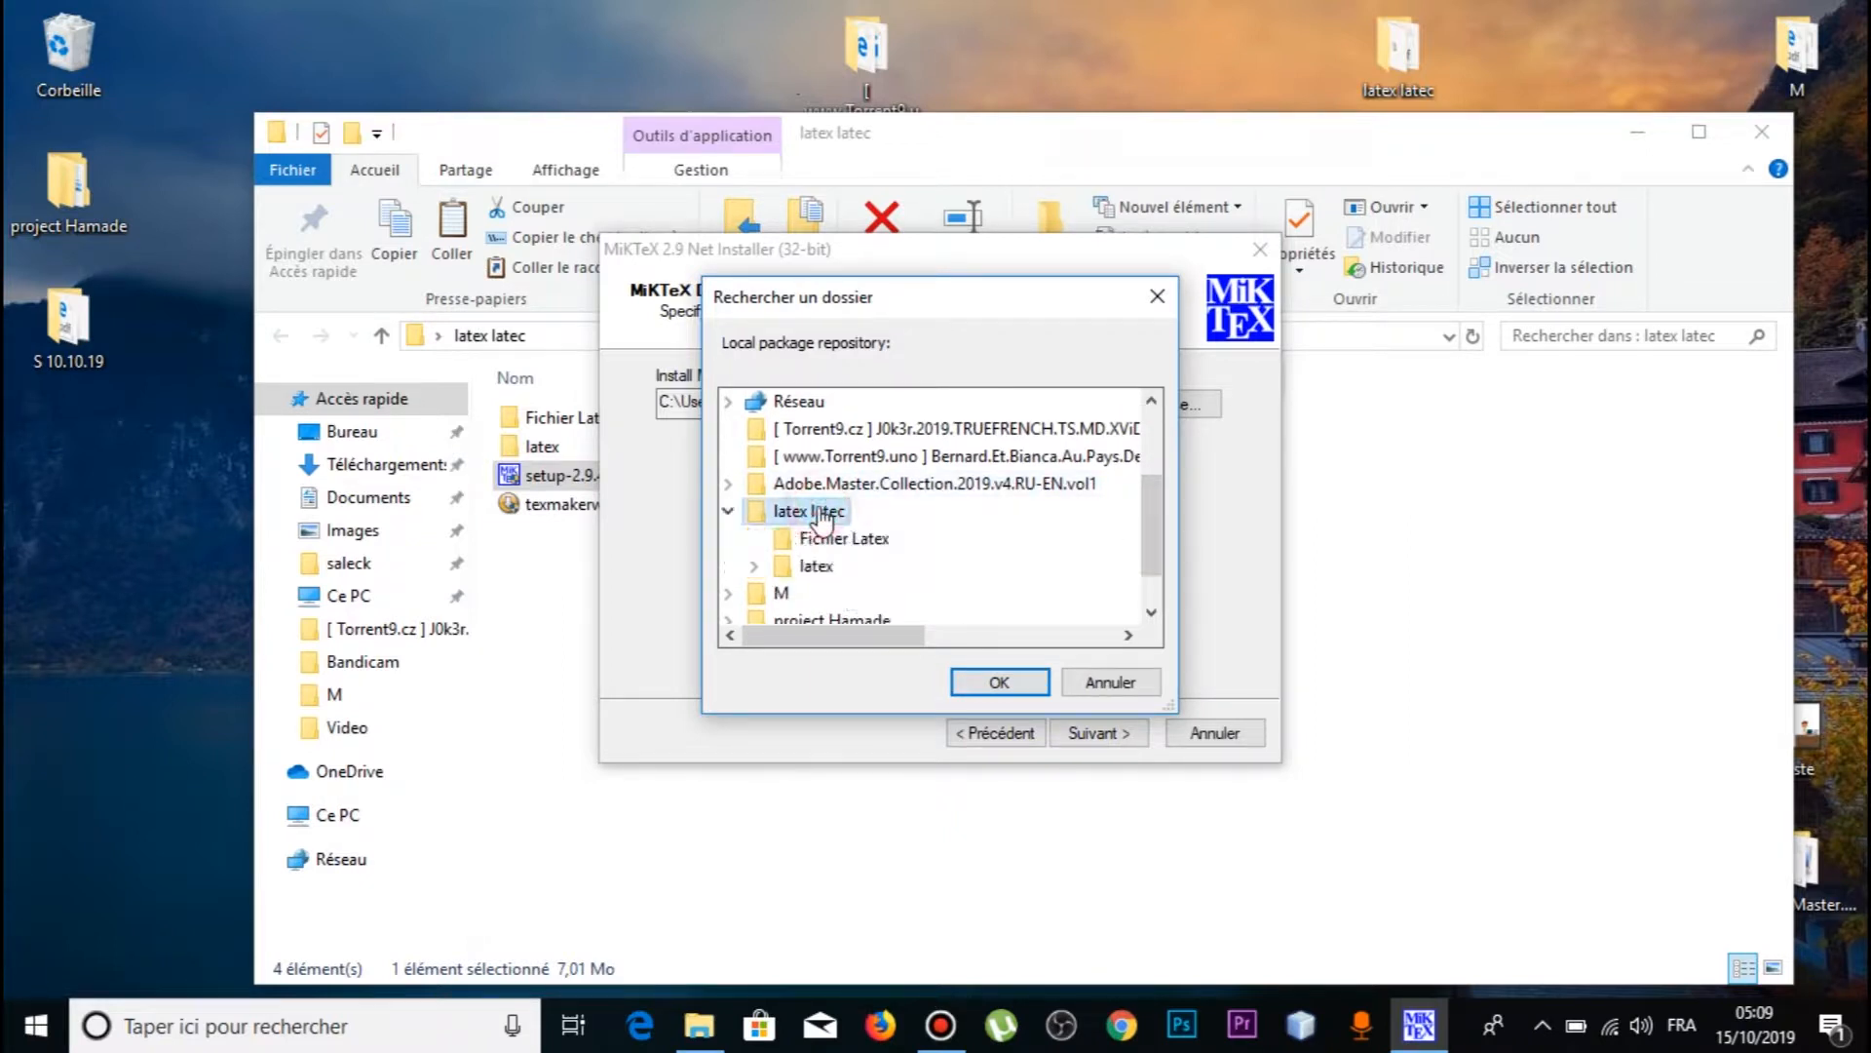
{"action": "left_click", "coordinate": [817, 566]}
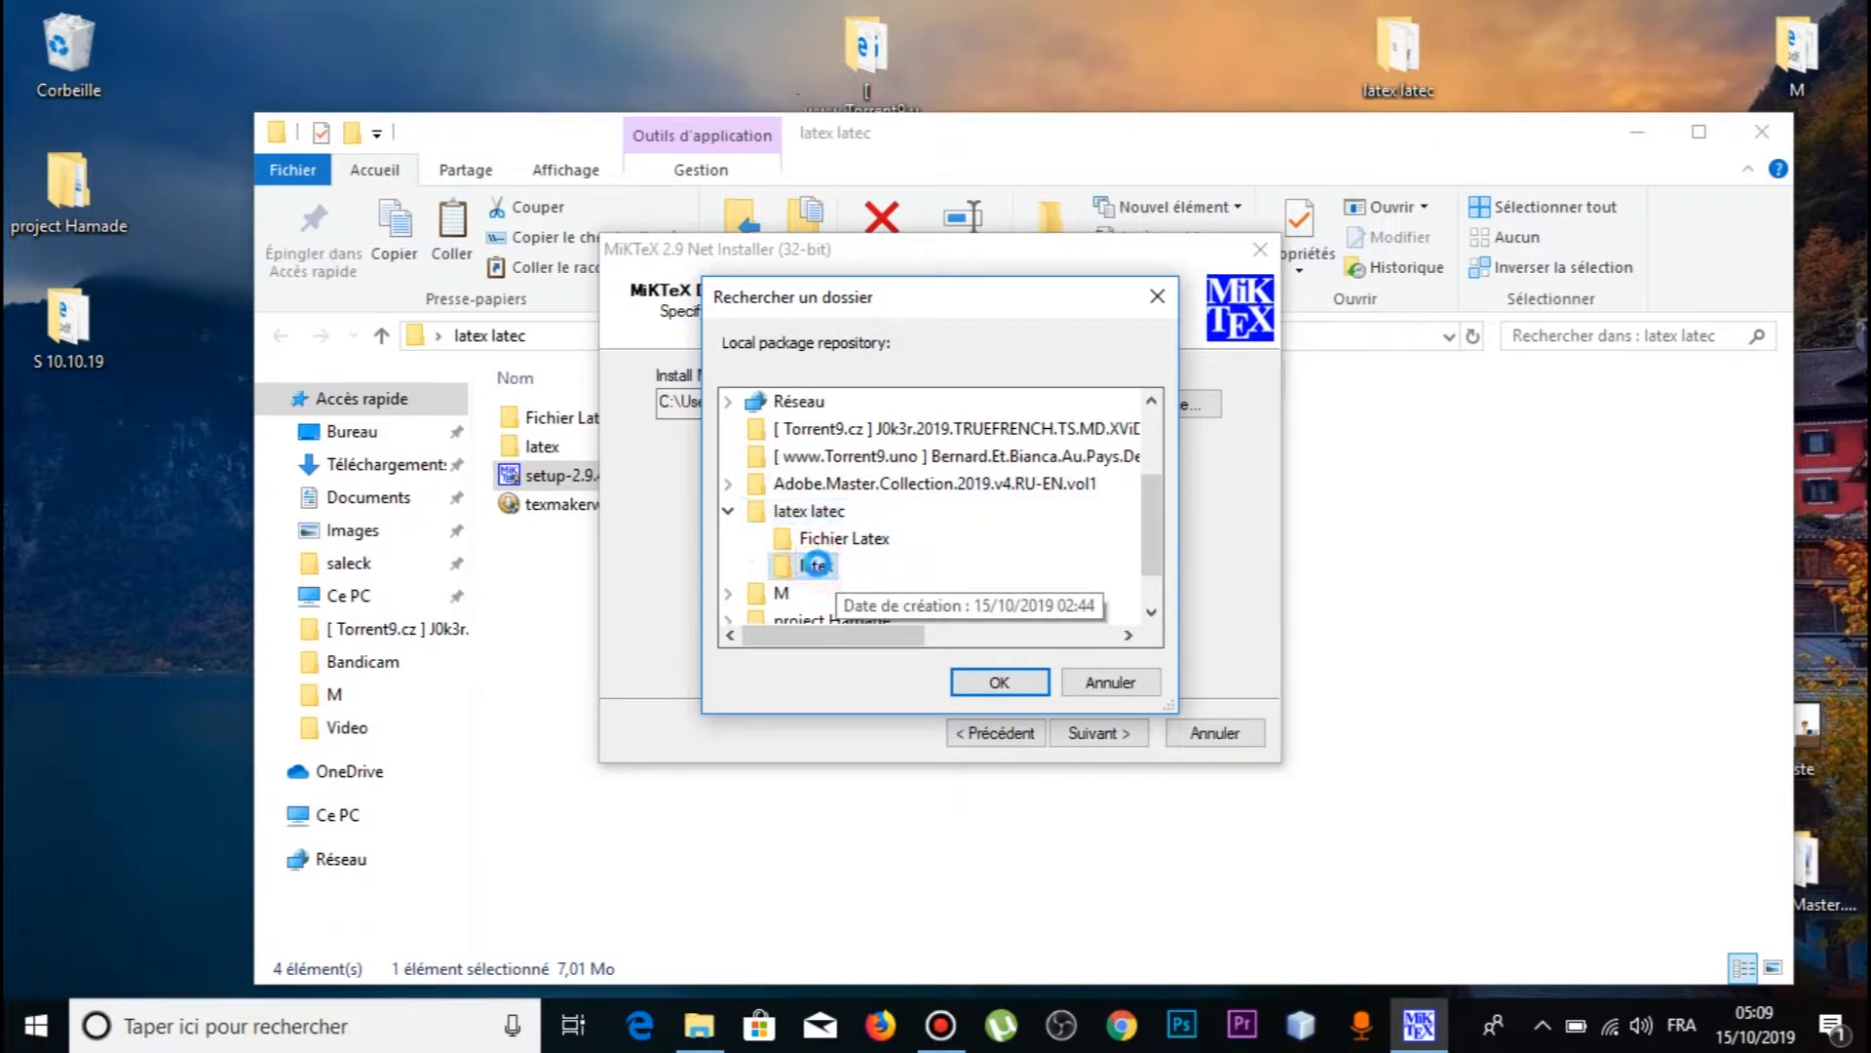
{"action": "left_click", "coordinate": [1011, 692]}
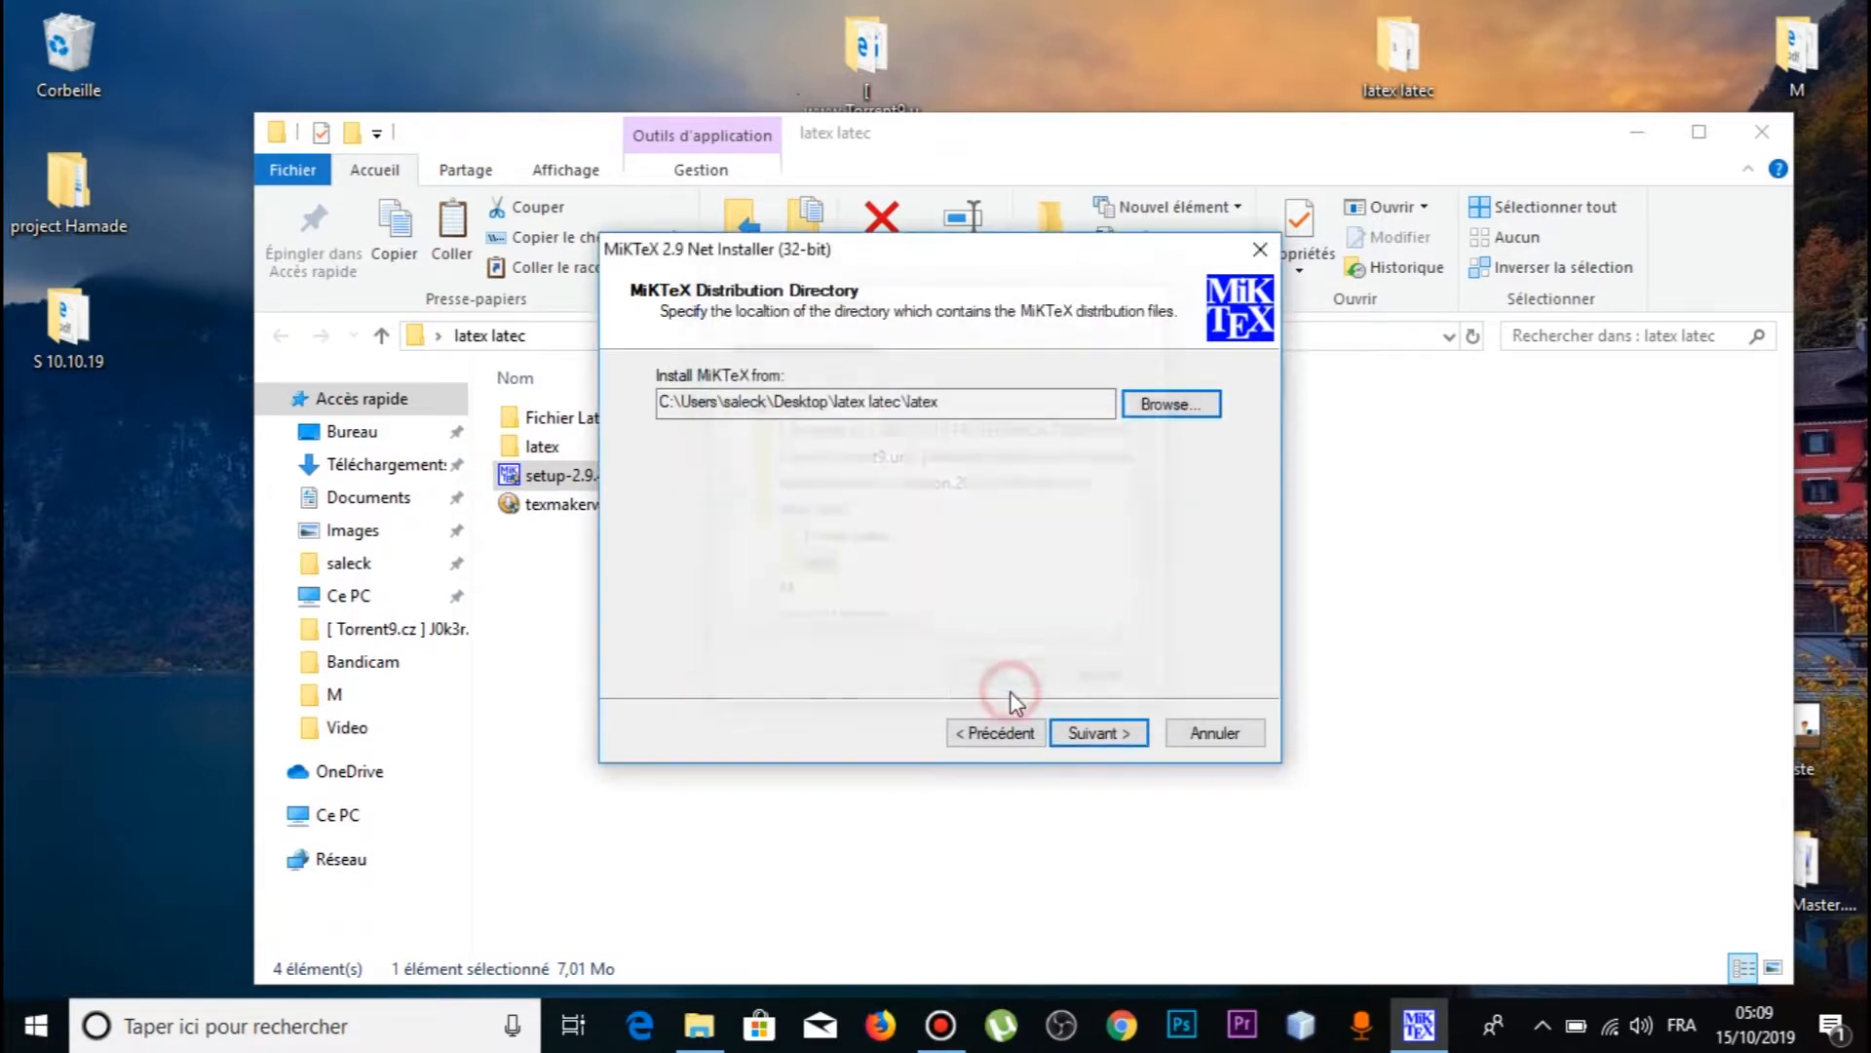
{"action": "left_click", "coordinate": [1091, 735]}
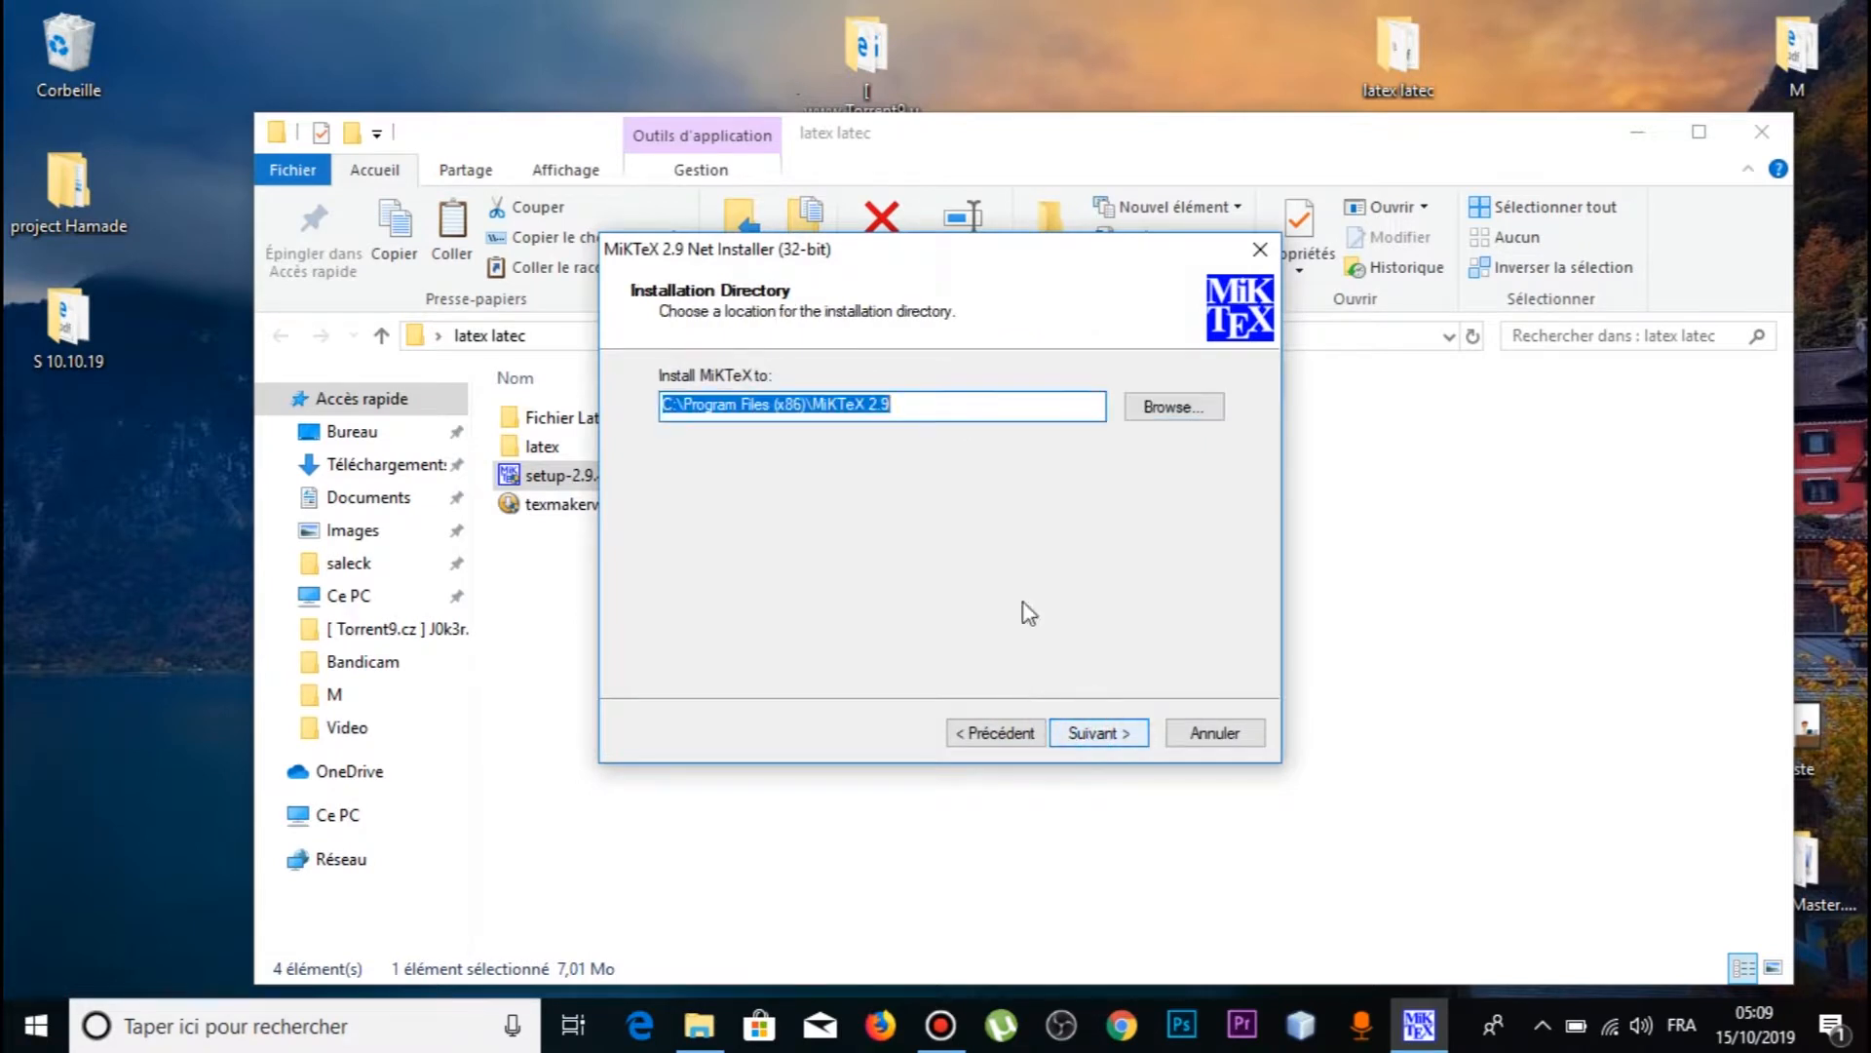
{"action": "left_click", "coordinate": [1175, 408]}
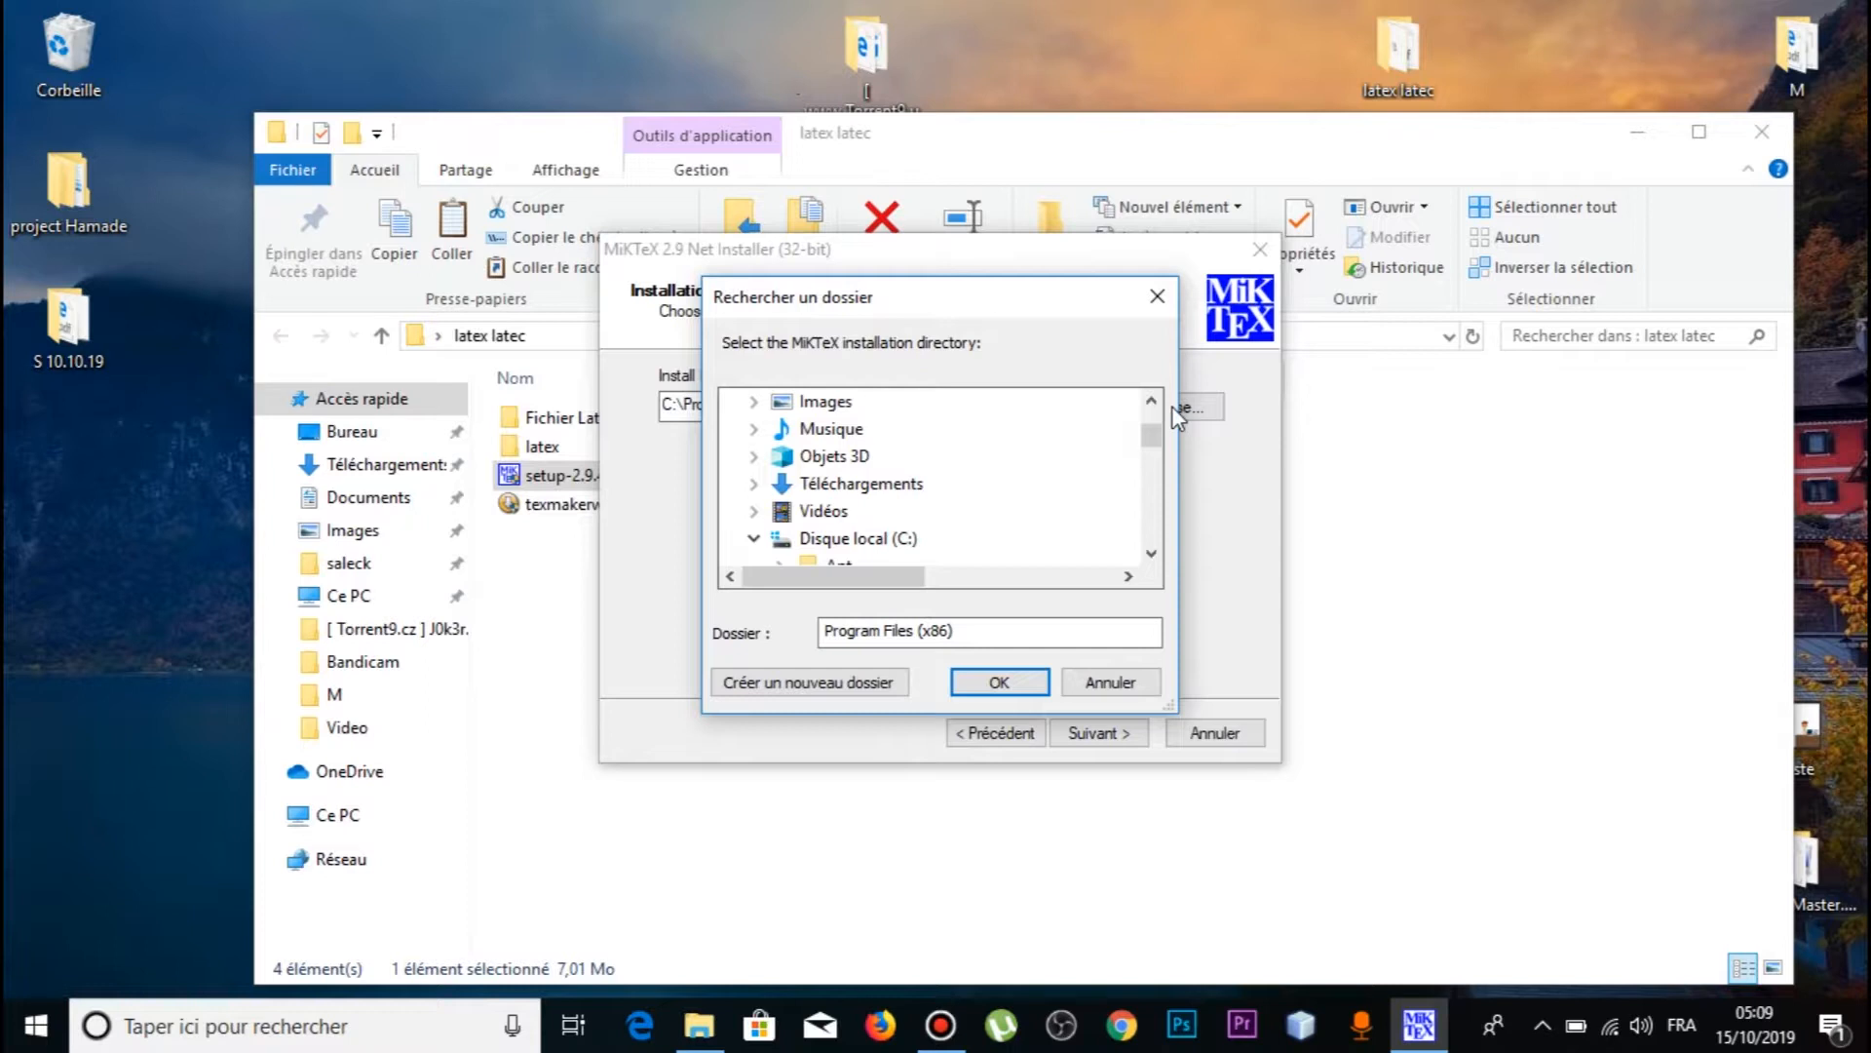
{"action": "double_click", "coordinate": [1151, 552]}
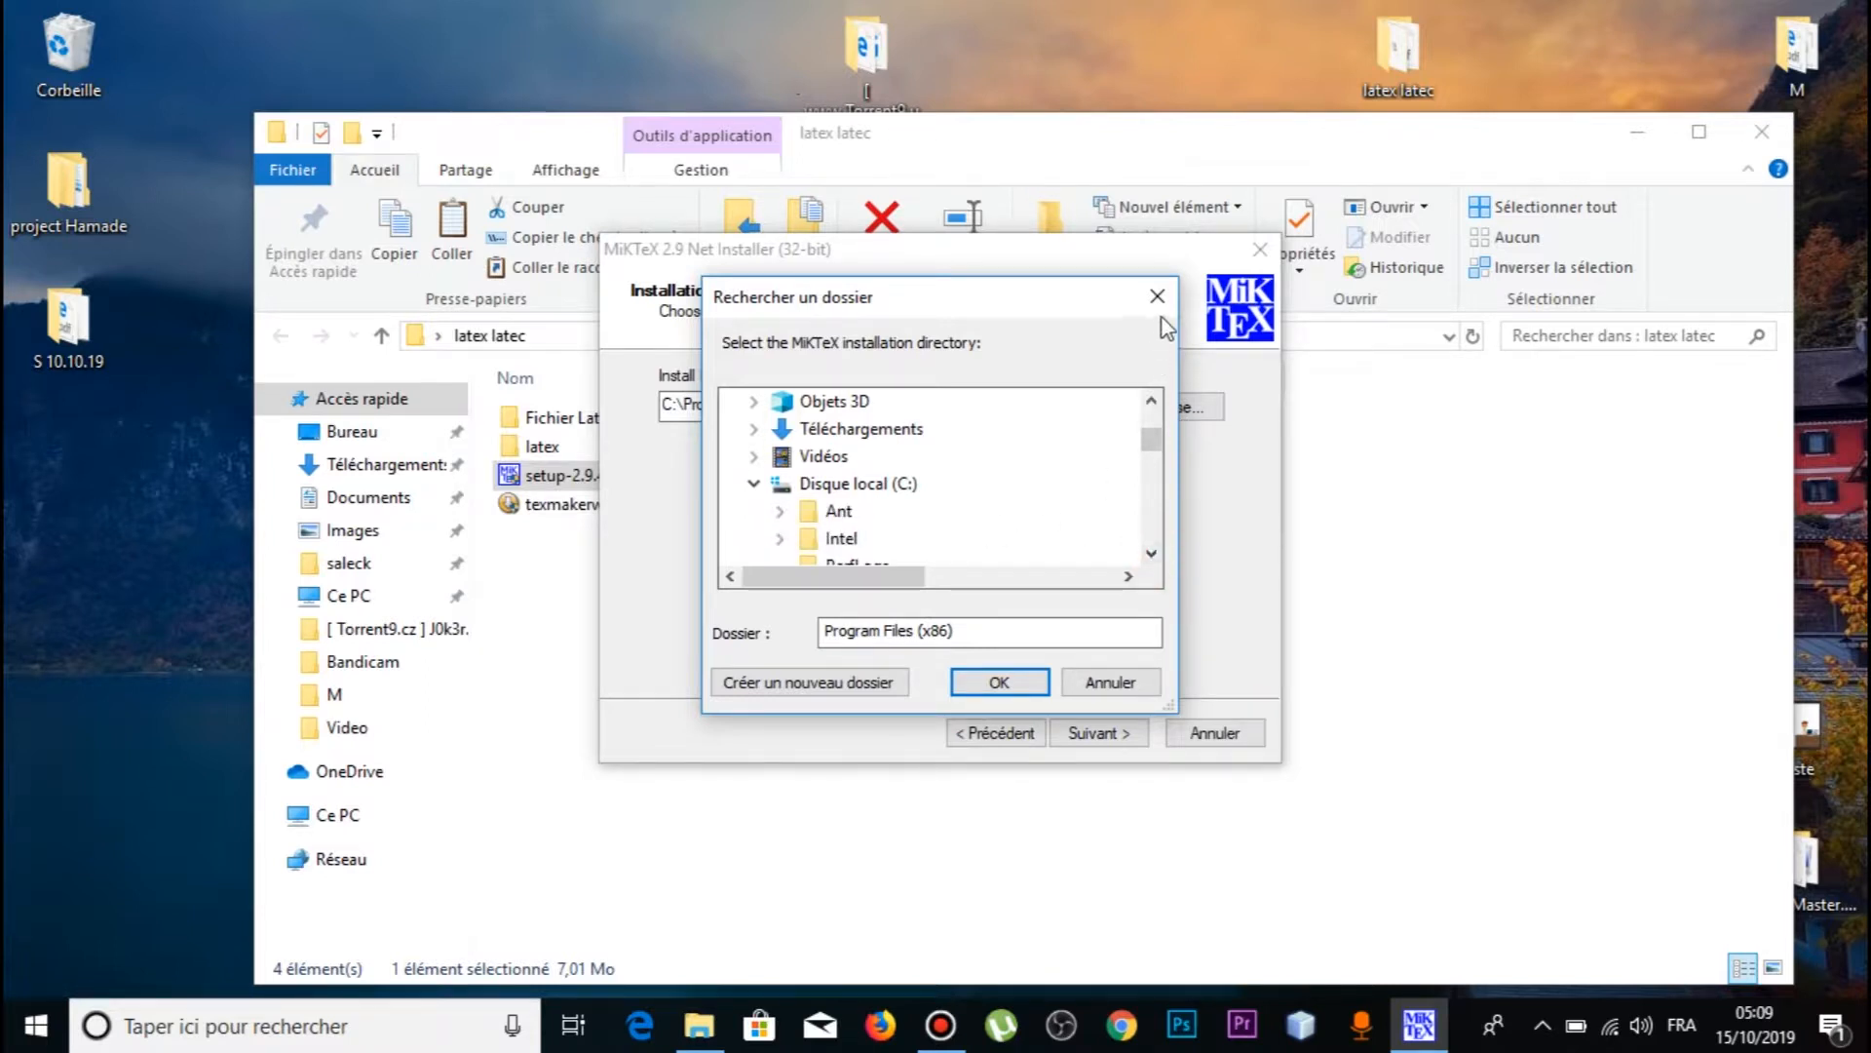
{"action": "left_click", "coordinate": [1151, 554]}
{"action": "left_click", "coordinate": [1151, 554]}
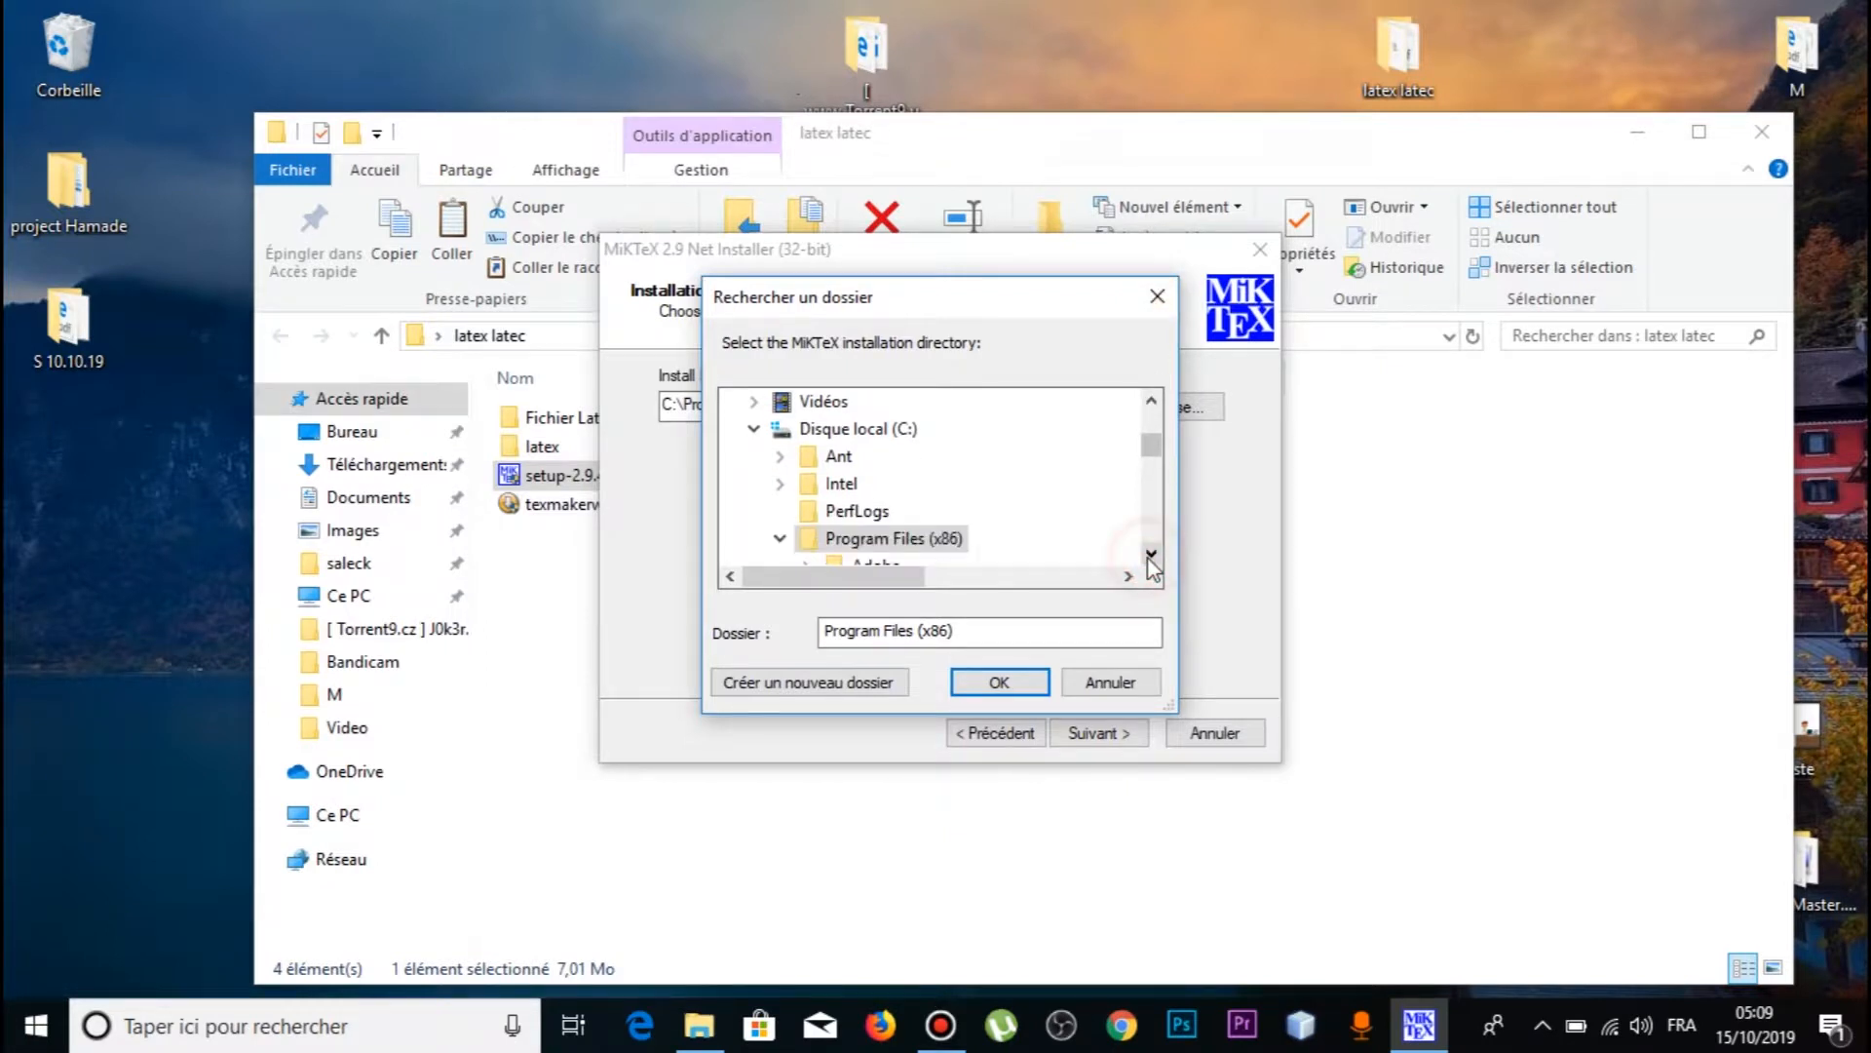
{"action": "left_click", "coordinate": [1167, 298]}
Accept the default installation directory, A4 paper and Ask me first for missing packages, and start the MiKTeX installation.
{"action": "left_click", "coordinate": [1099, 735]}
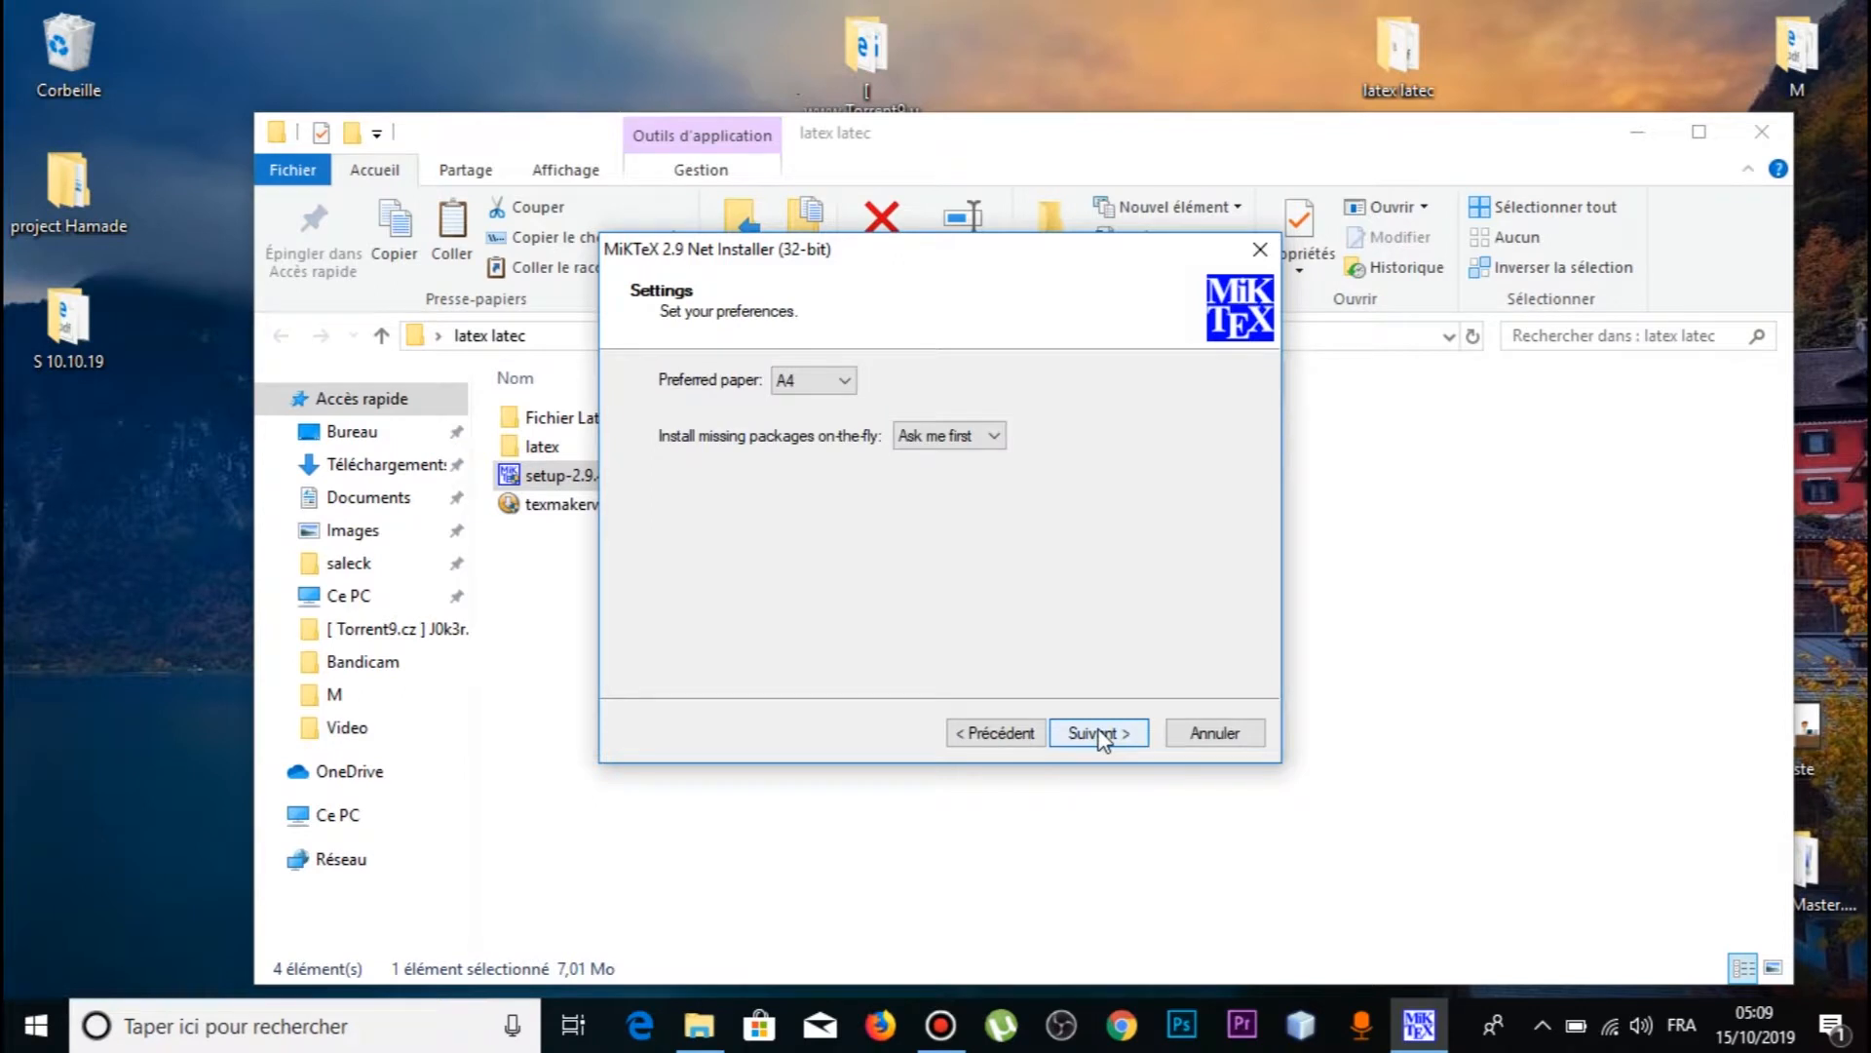
{"action": "left_click", "coordinate": [1100, 734]}
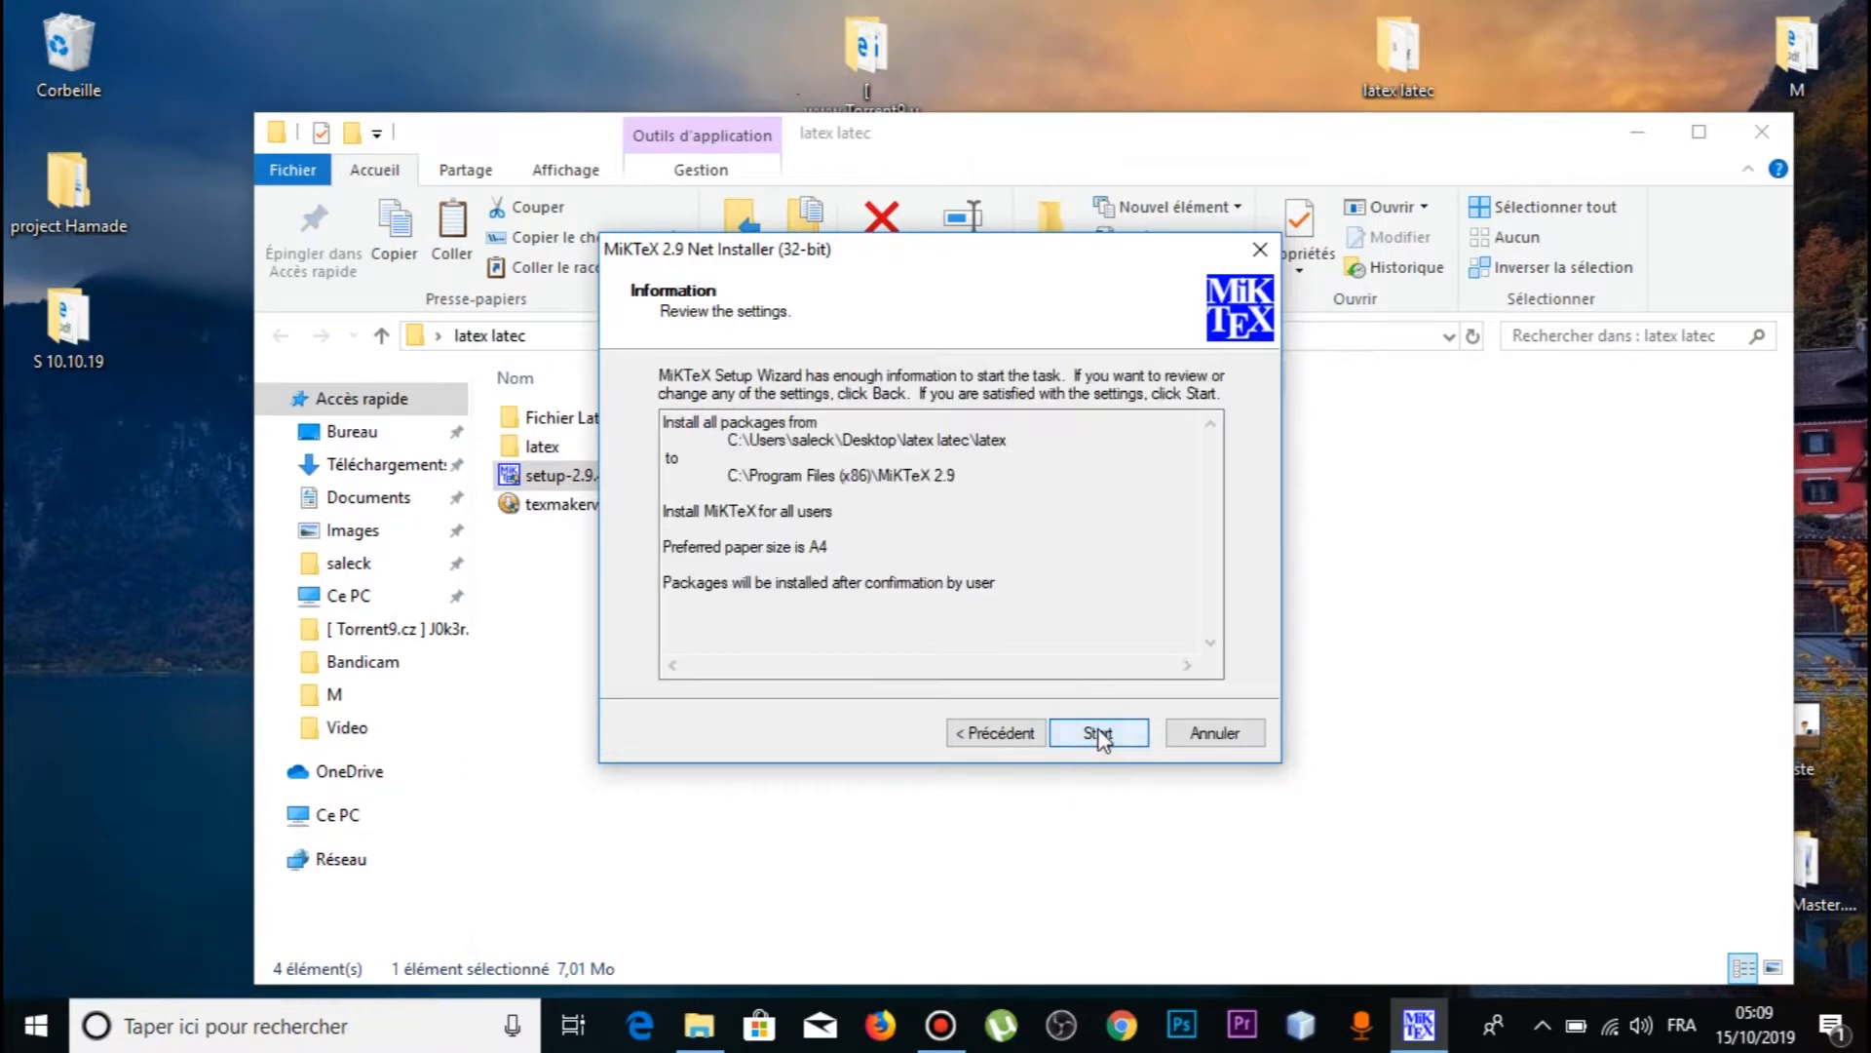
{"action": "left_click", "coordinate": [1099, 735]}
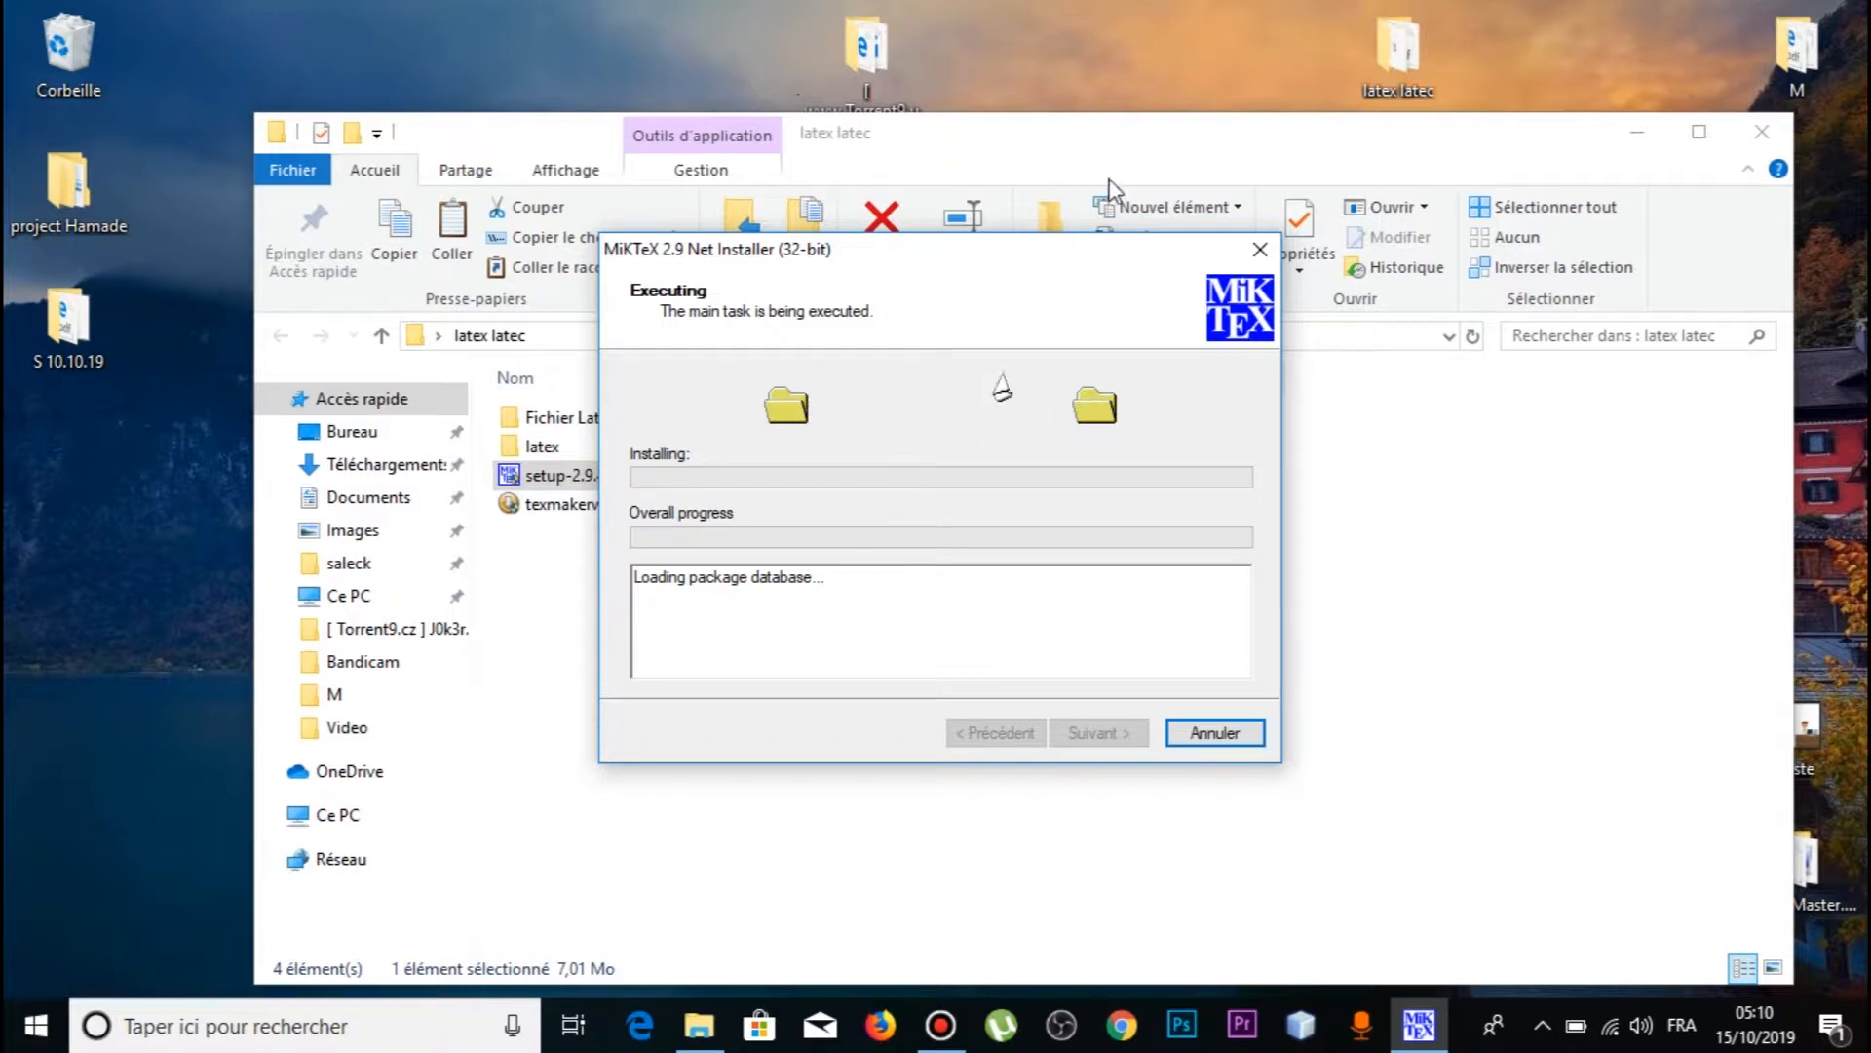
{"action": "left_click", "coordinate": [1143, 136]}
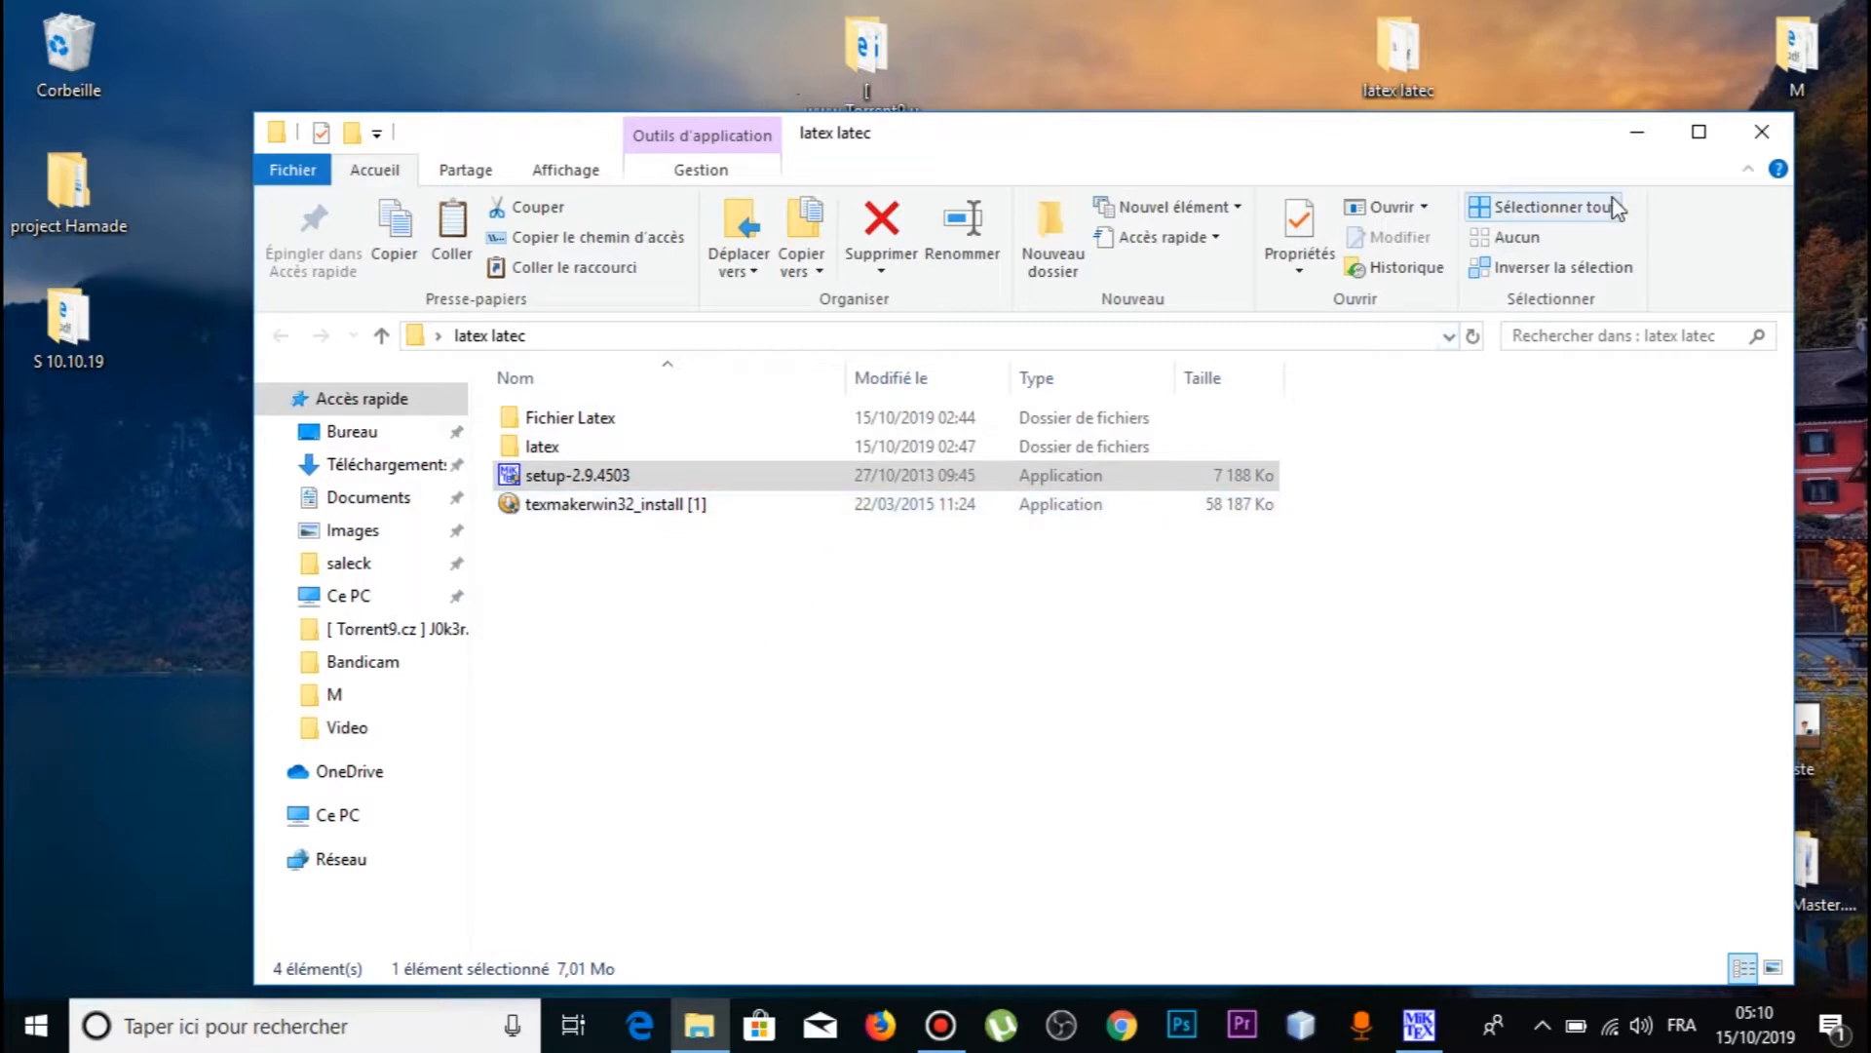
{"action": "left_click", "coordinate": [1637, 133]}
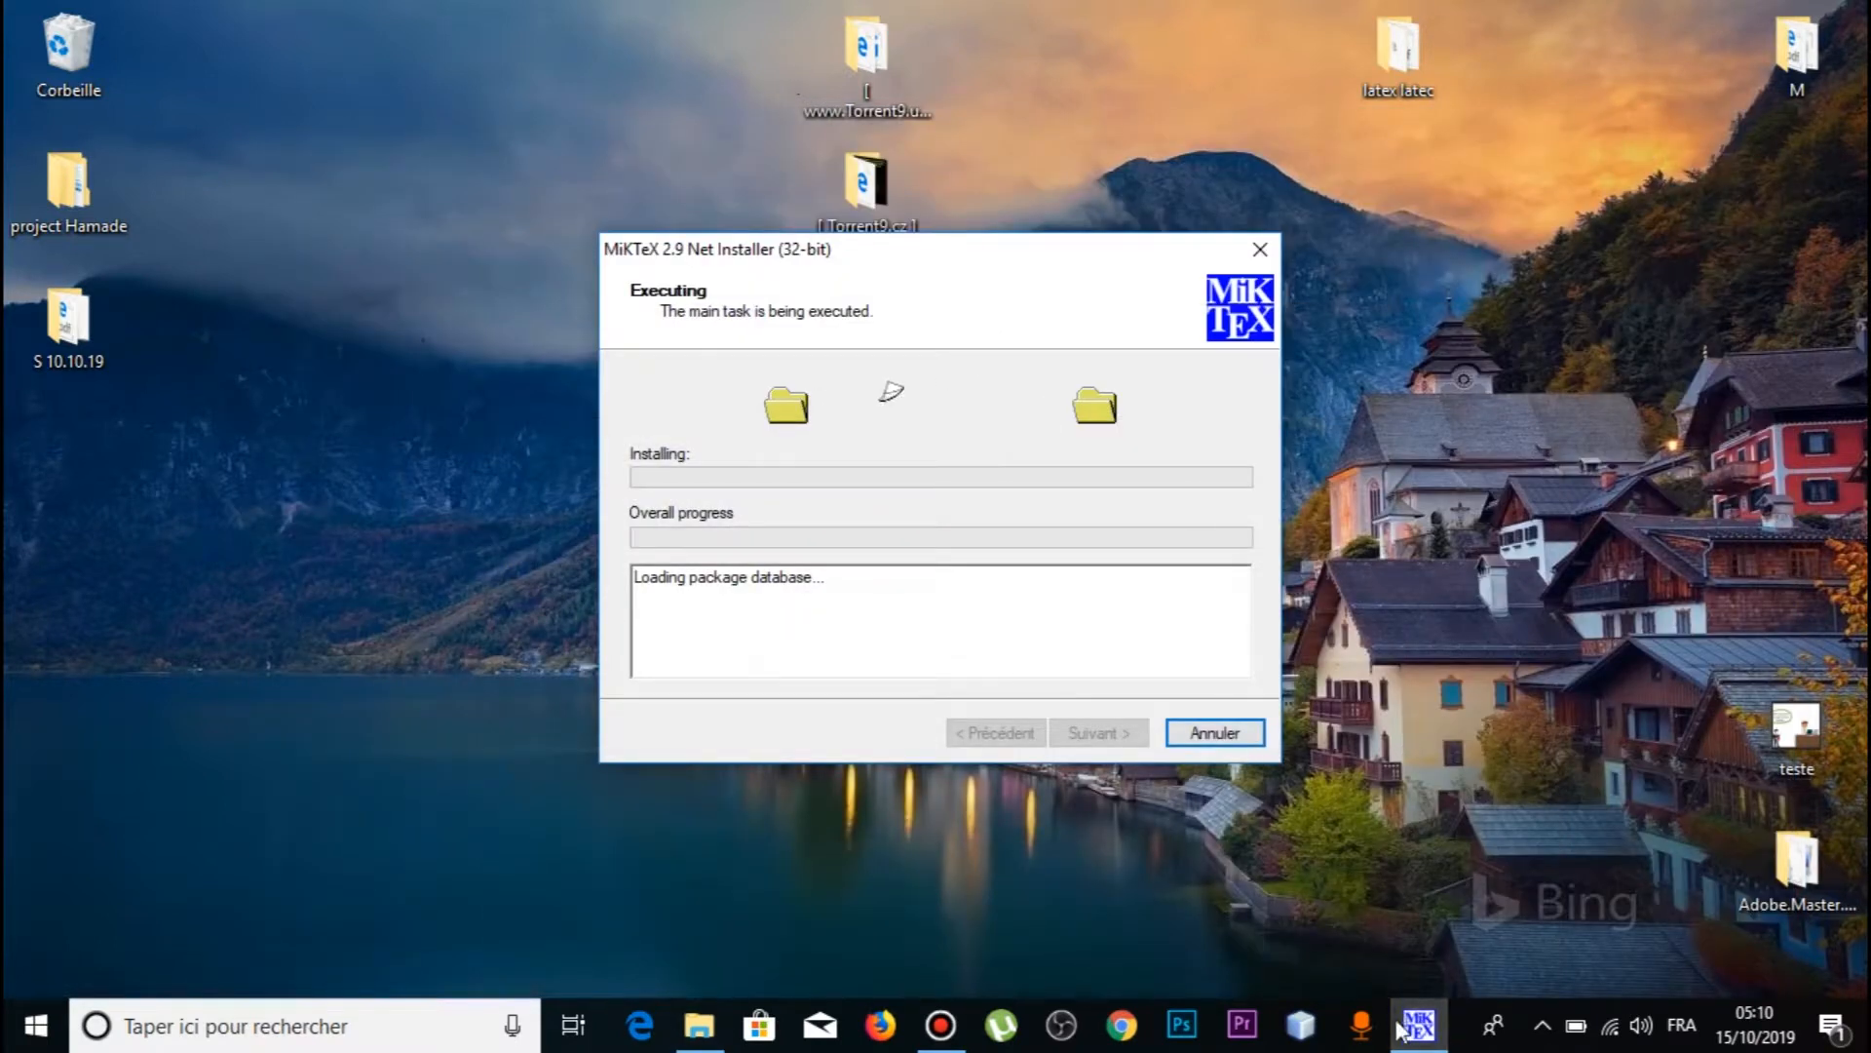
{"action": "left_click", "coordinate": [966, 1031]}
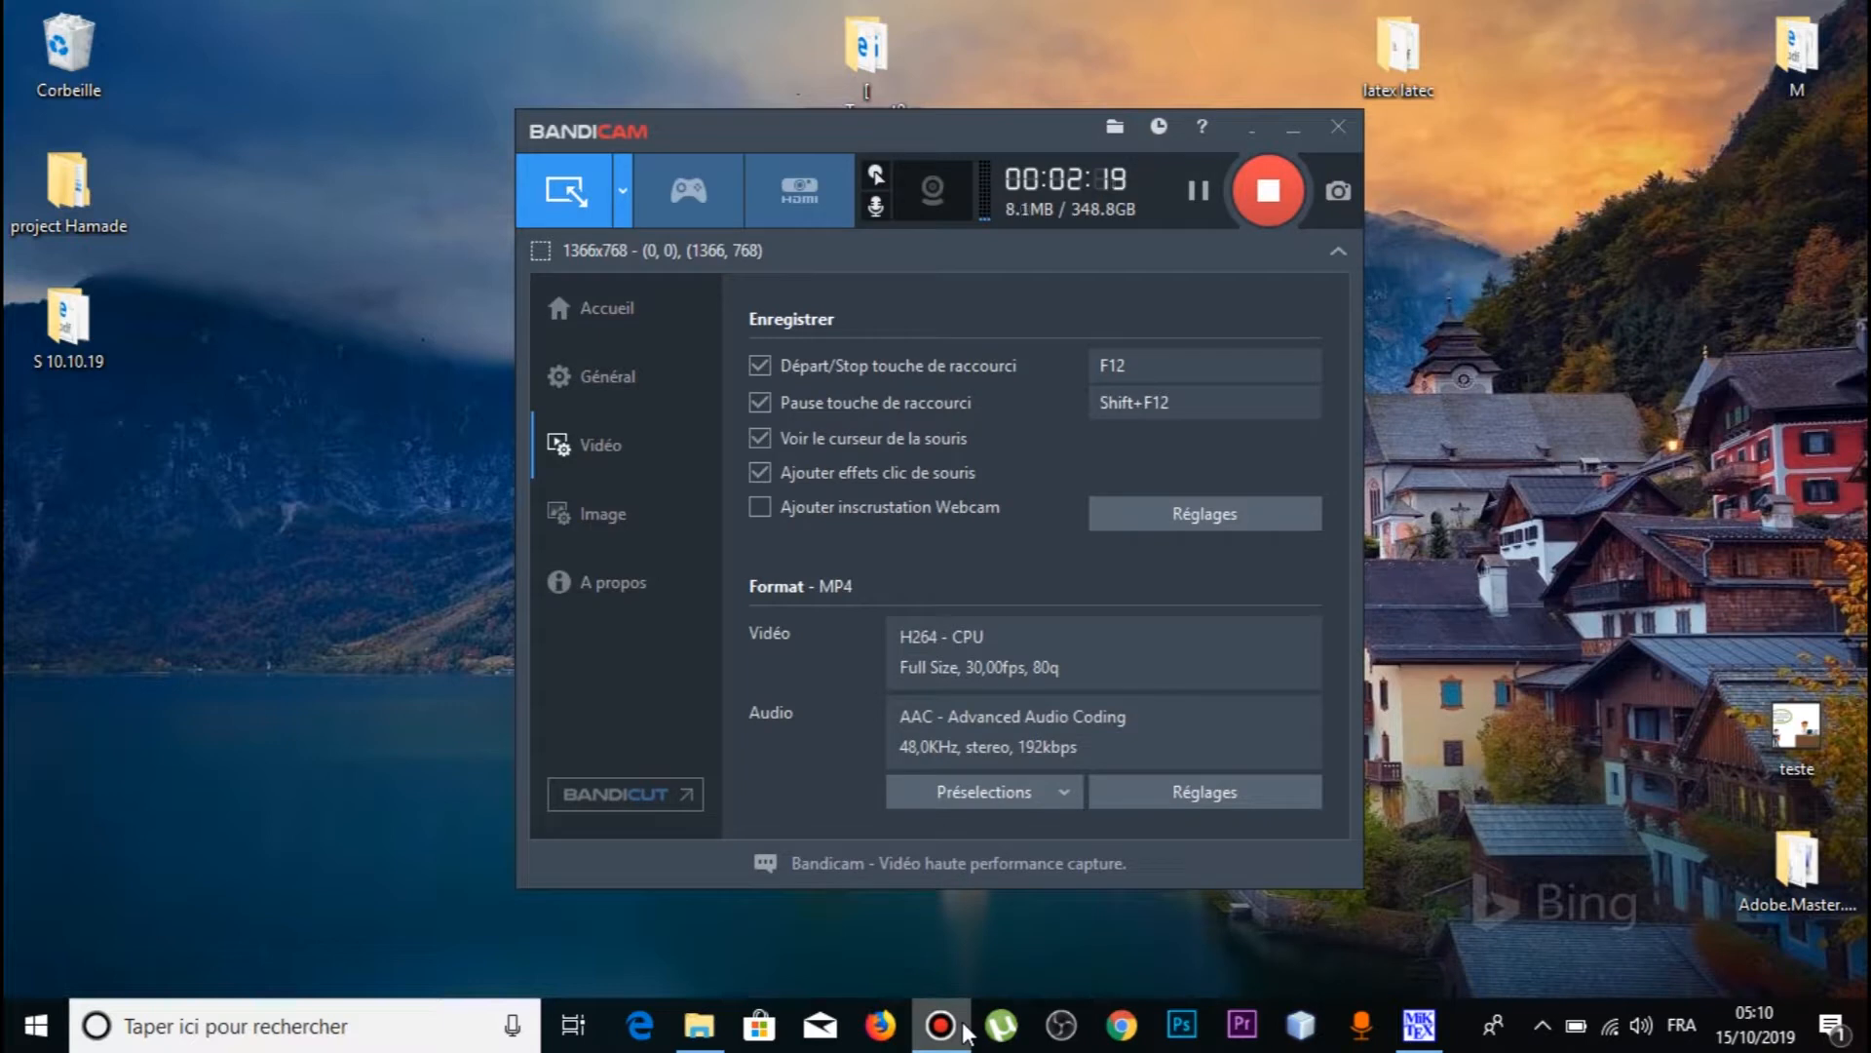
{"action": "left_click", "coordinate": [1272, 192]}
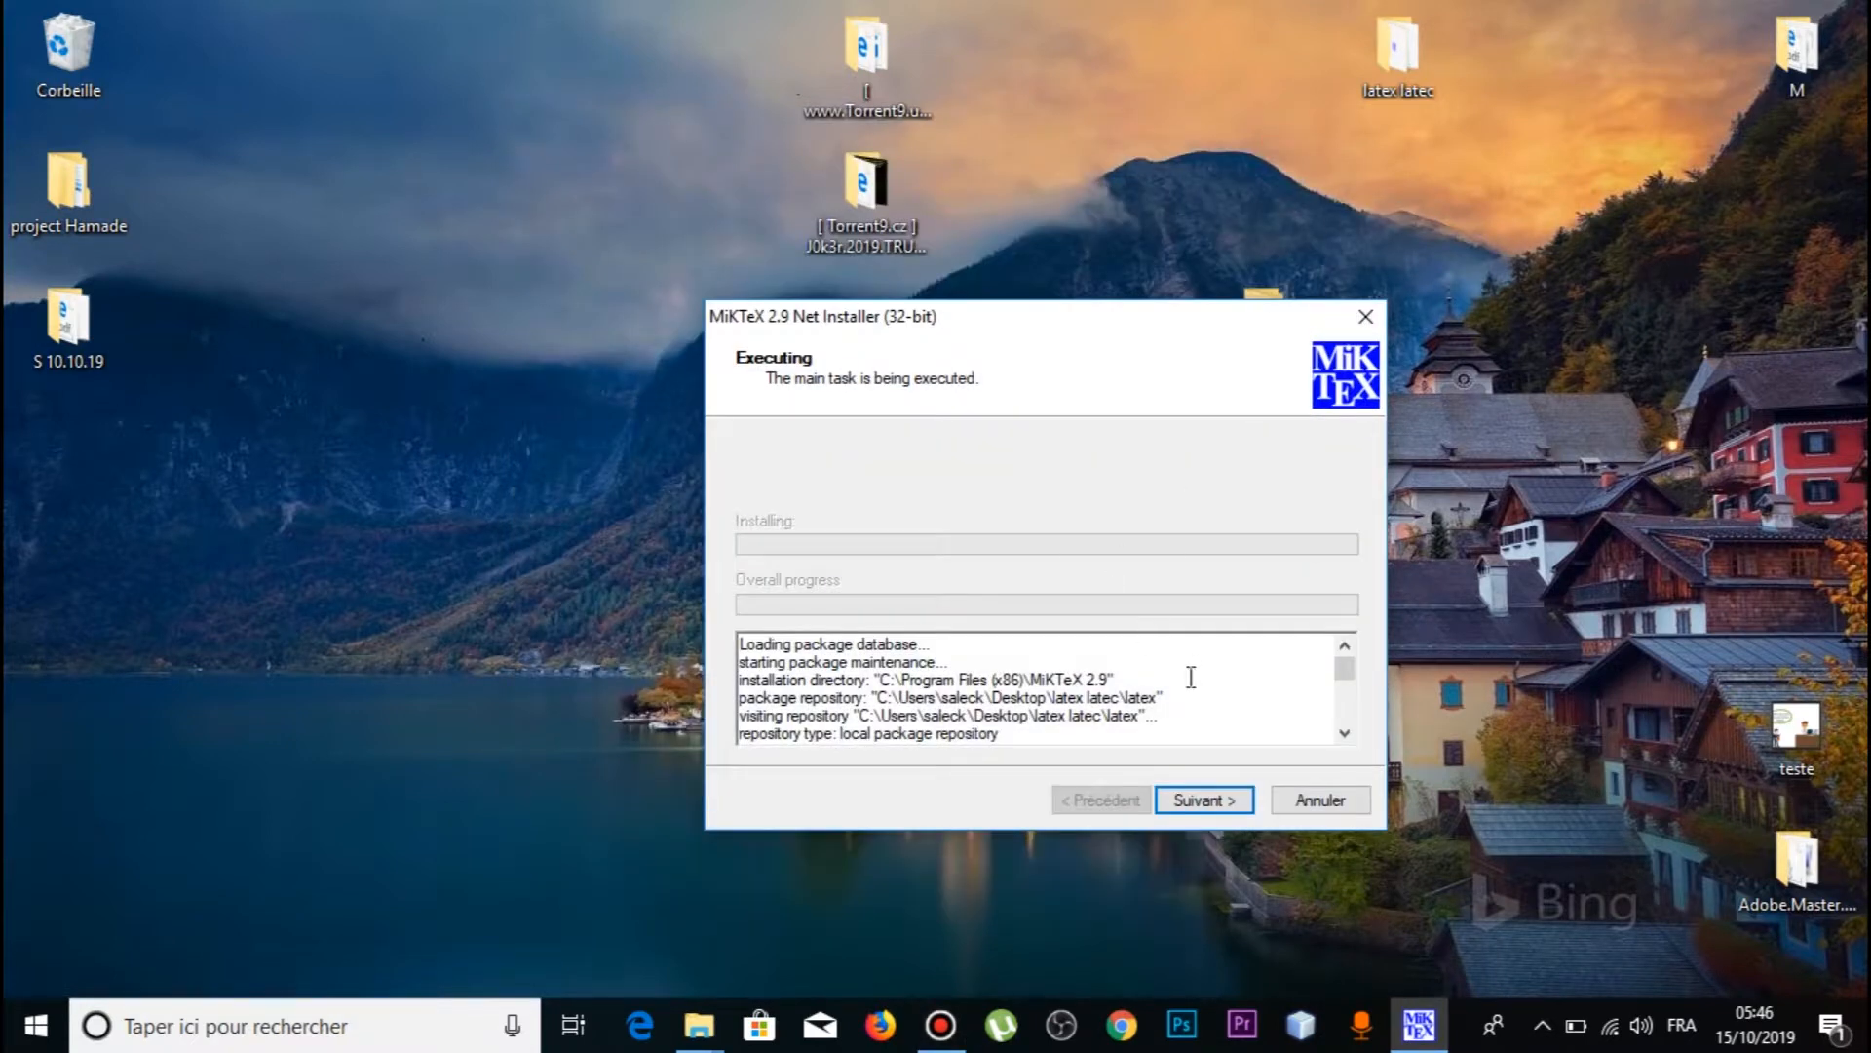
Complete the MiKTeX setup wizard without showing the release notes and close it.
{"action": "left_click", "coordinate": [1191, 803]}
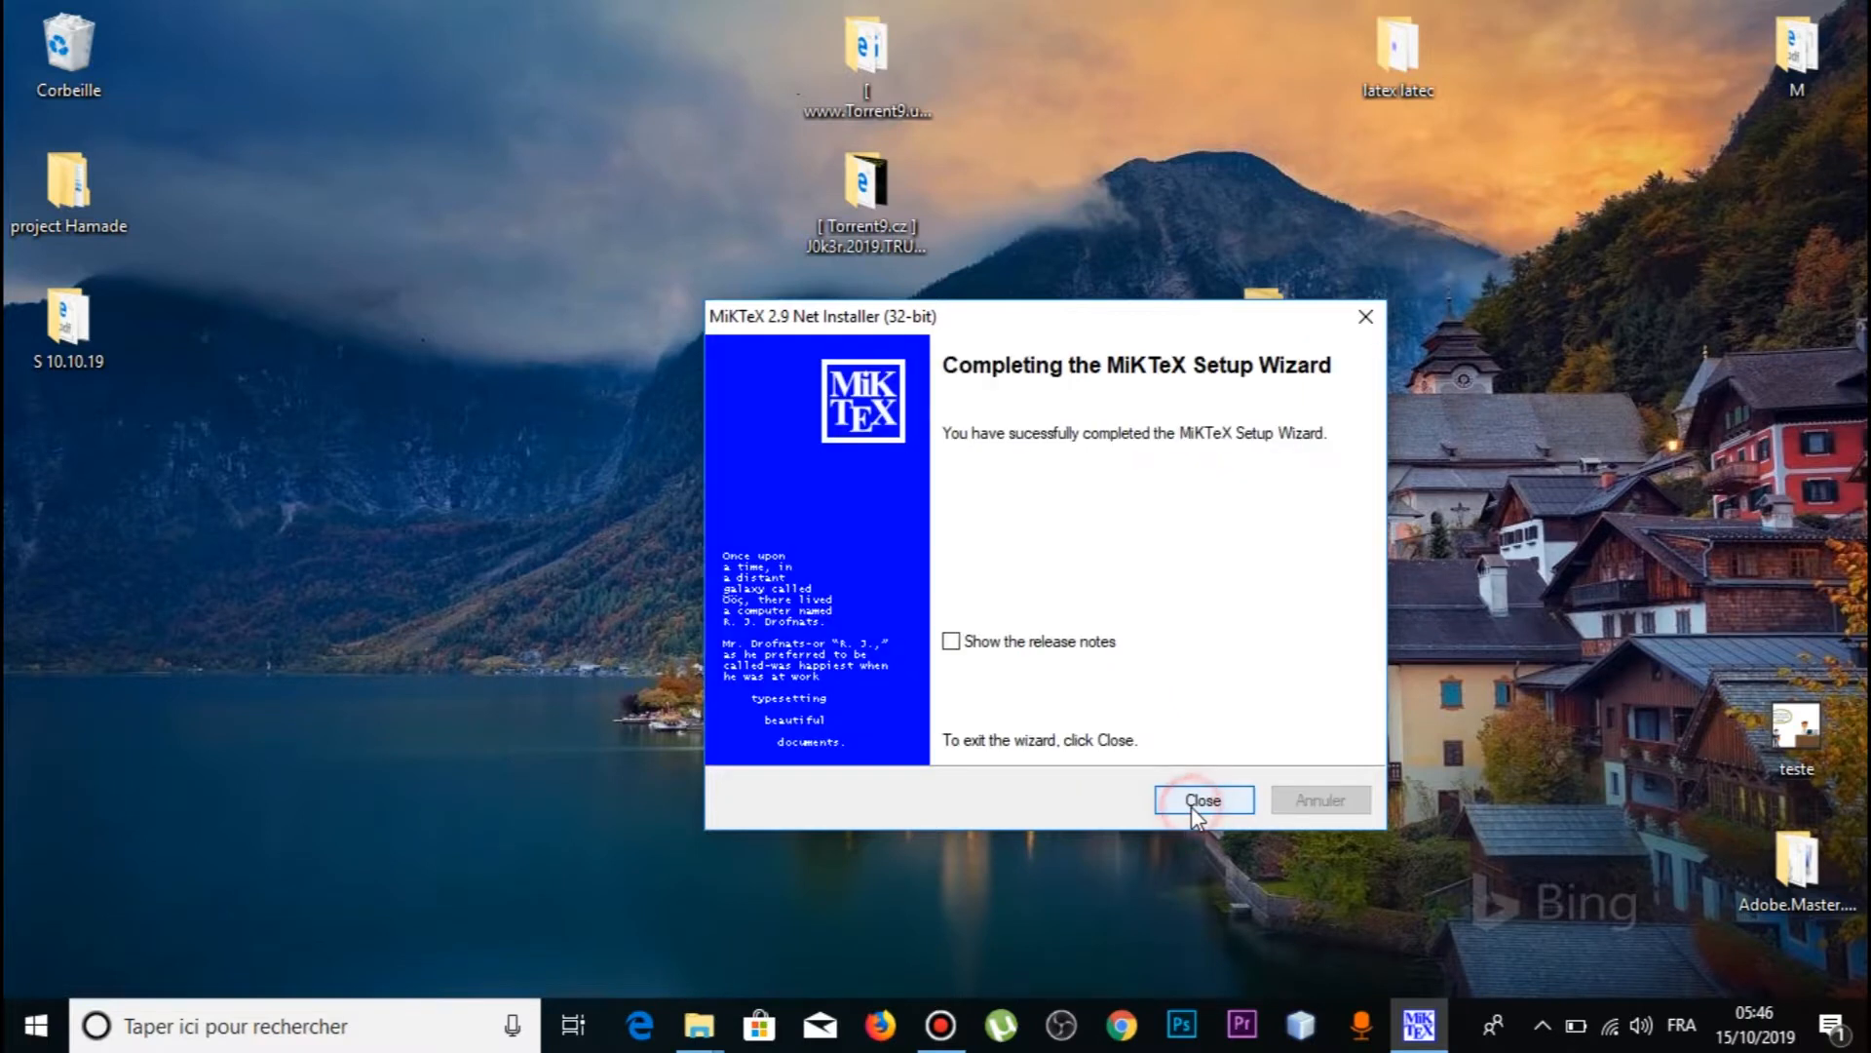
{"action": "left_click", "coordinate": [1193, 801]}
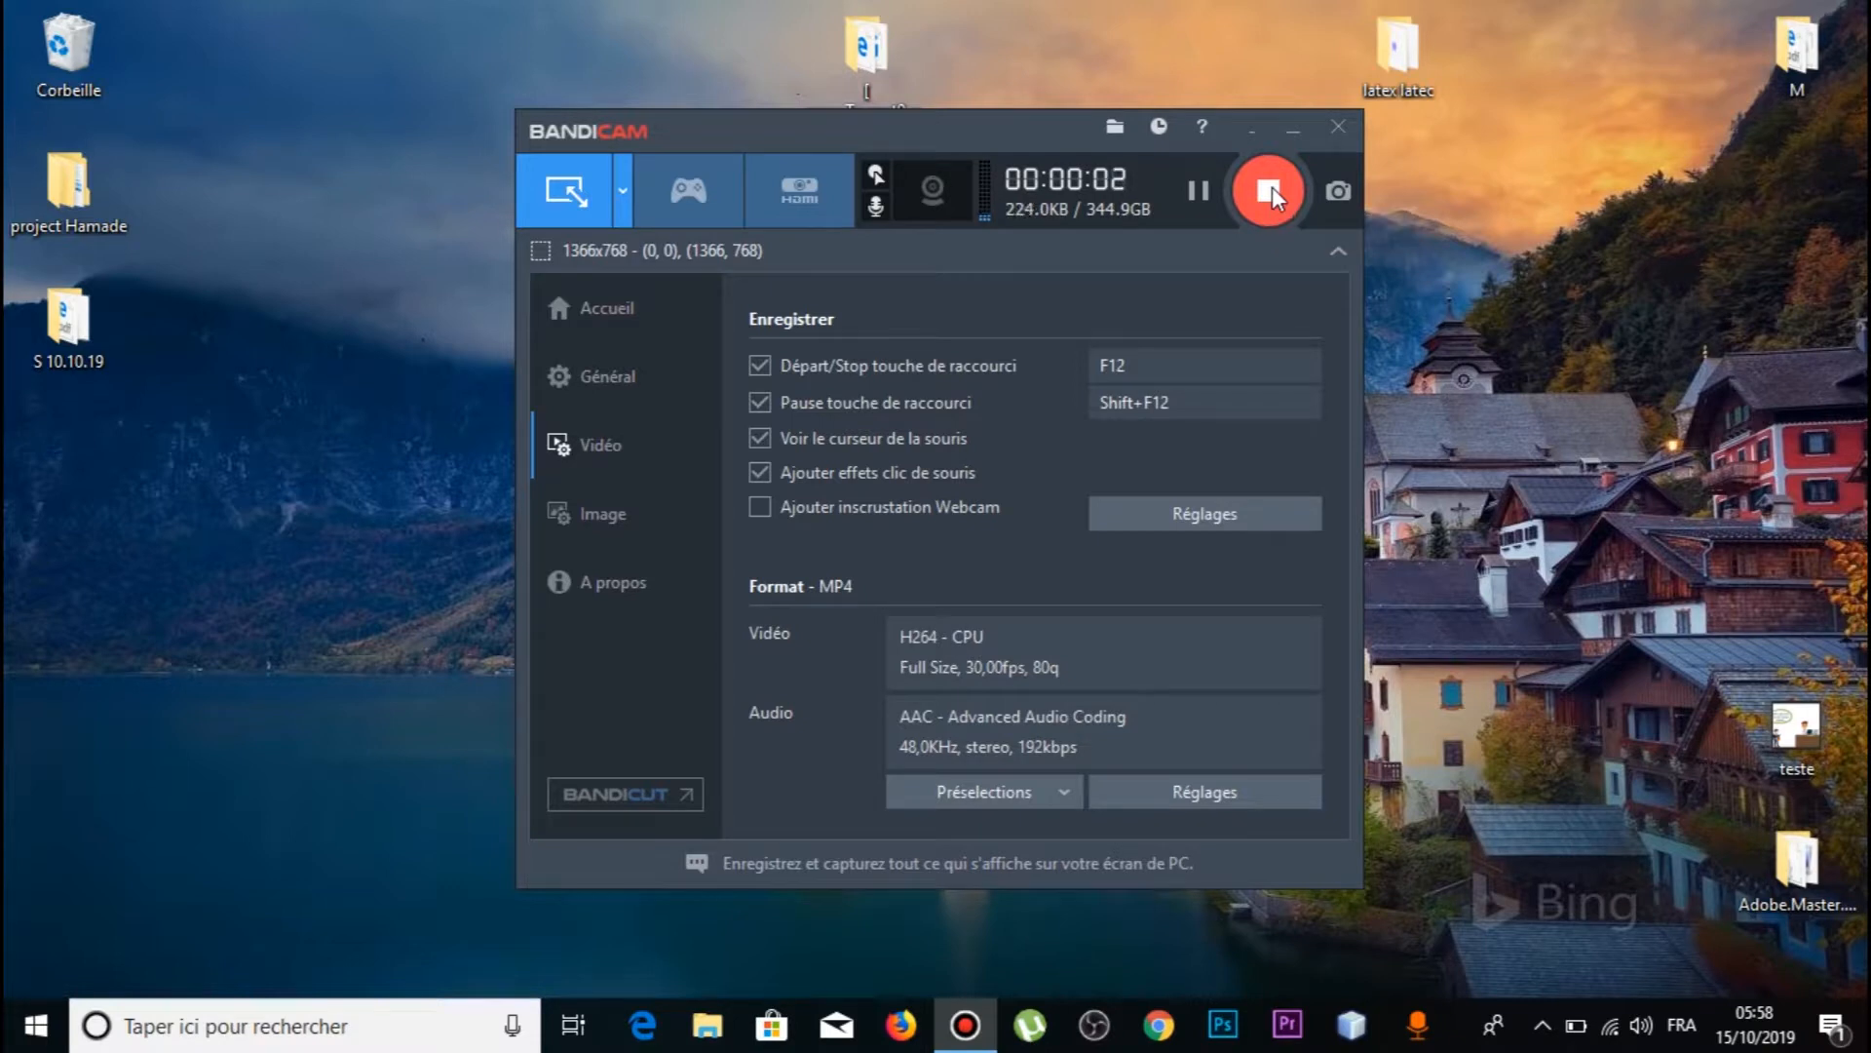
Install Texmaker into C:\Program Files (x86)\Texmaker using texmakerwin32_install [1] from the latex latec folder, accepting its license, and close the installer.
{"action": "left_click", "coordinate": [1290, 130]}
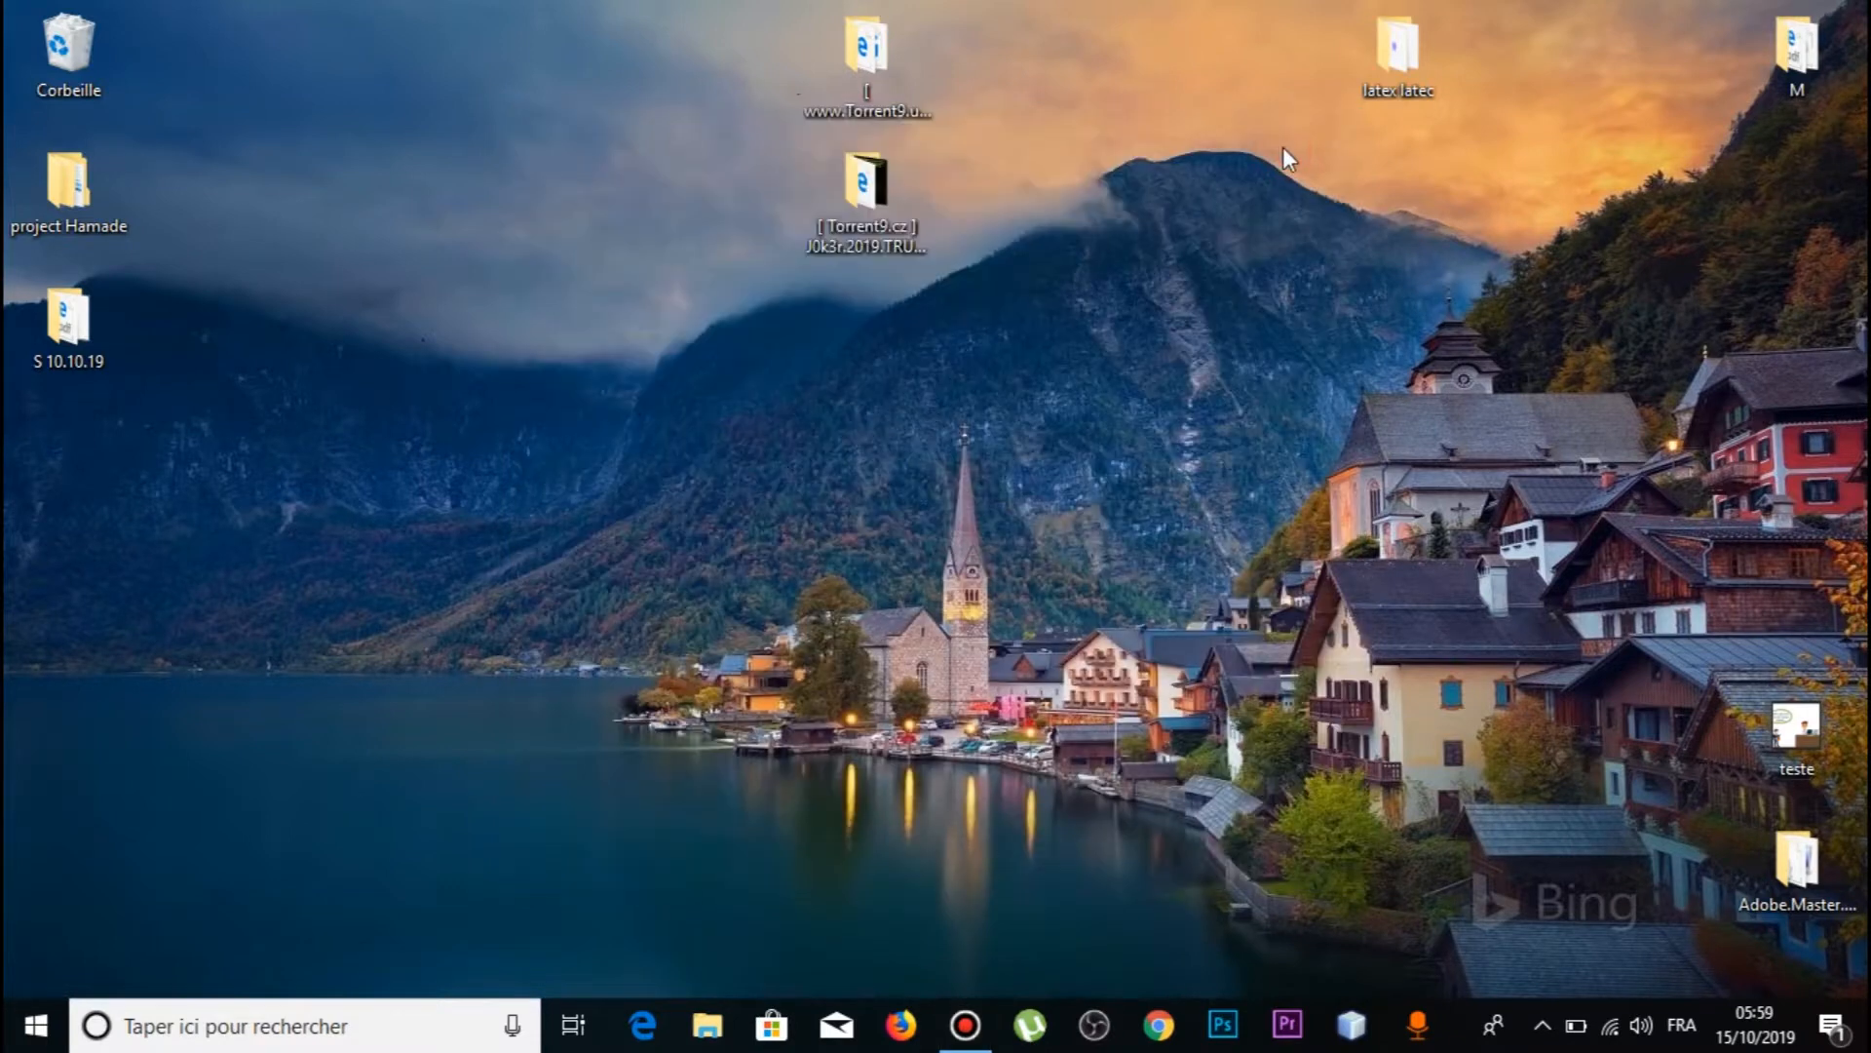
{"action": "double_click", "coordinate": [1399, 78]}
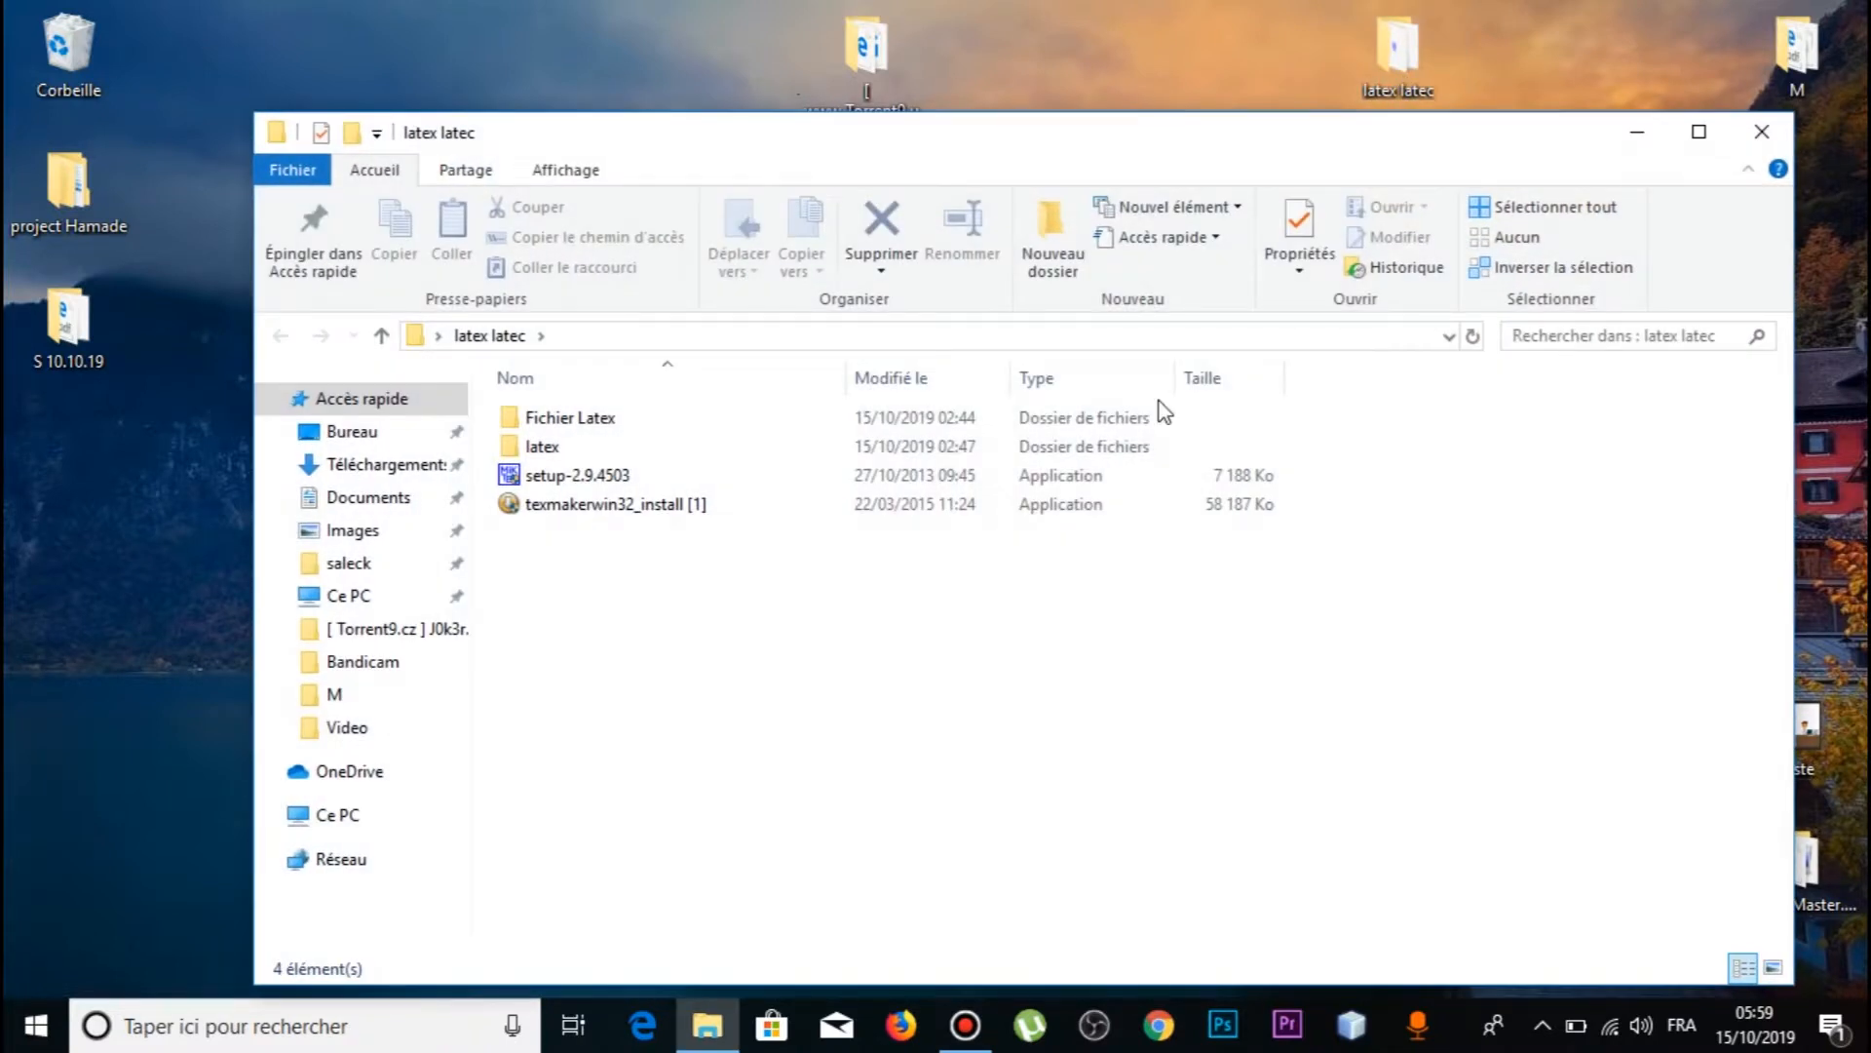
{"action": "left_click", "coordinate": [1058, 507]}
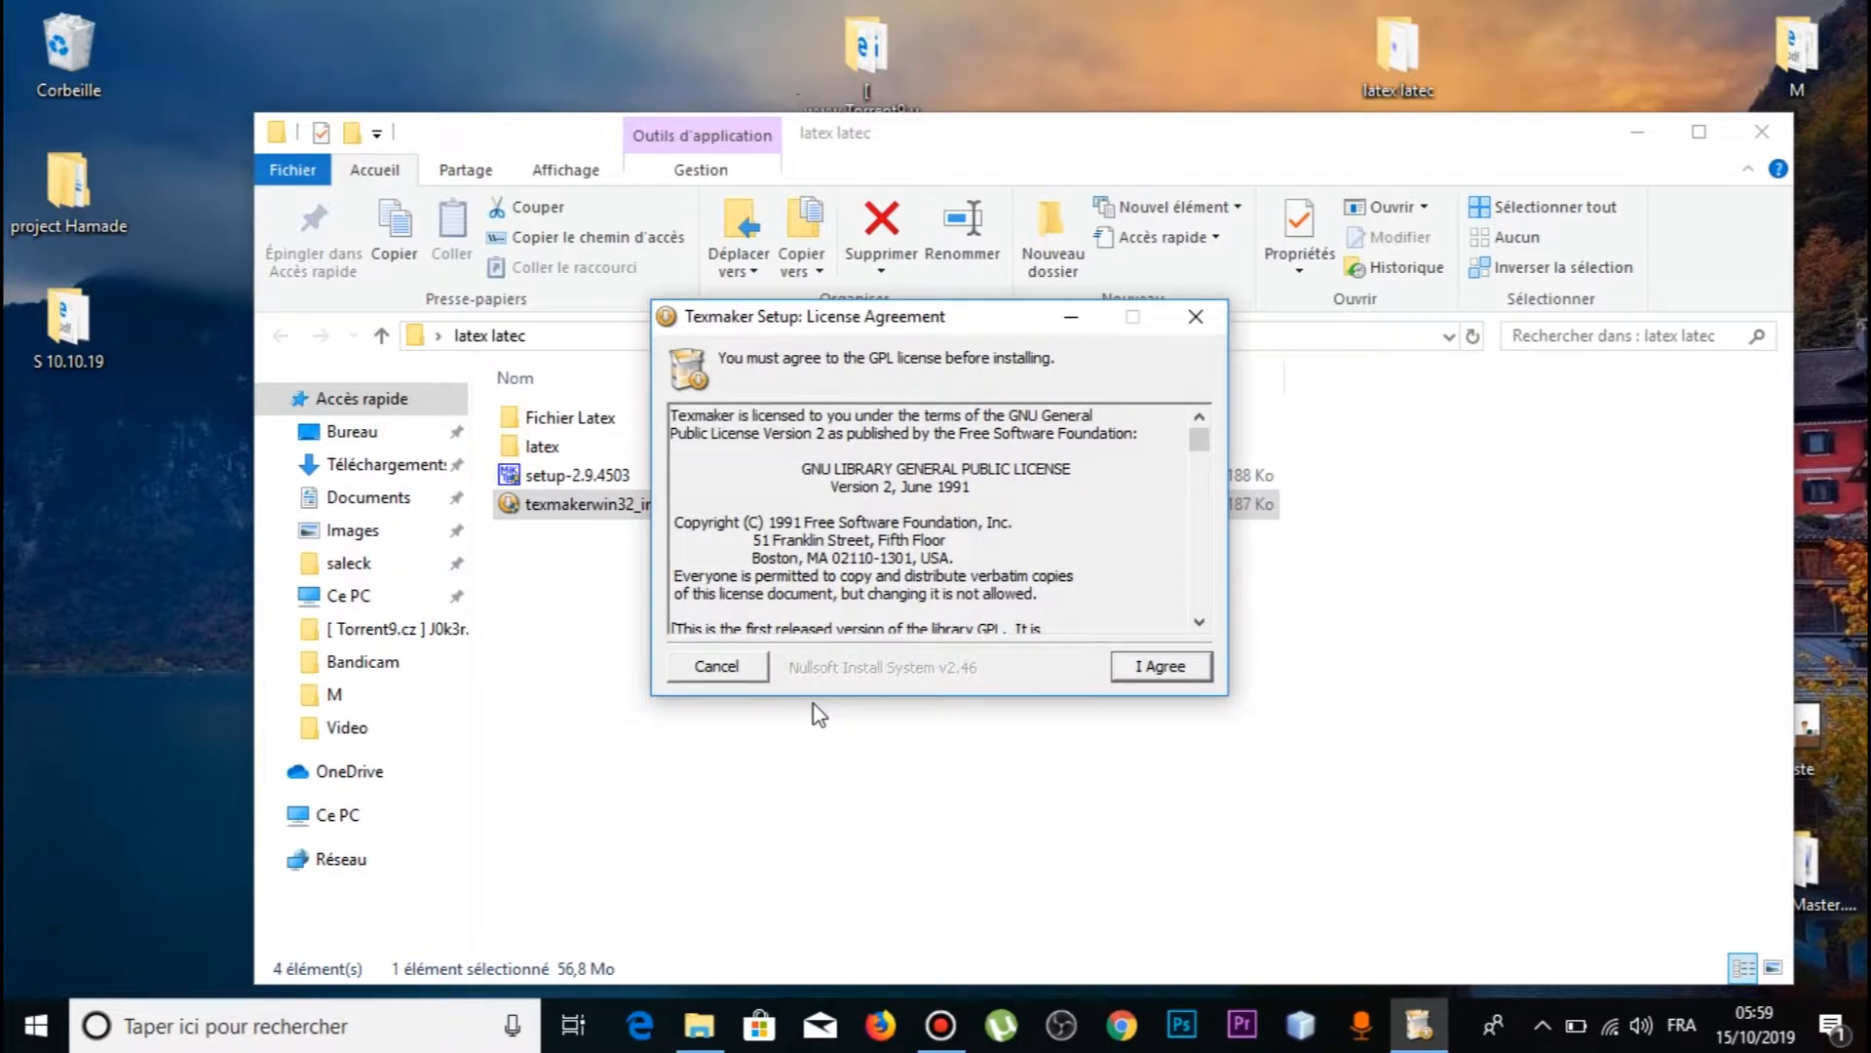
{"action": "left_click", "coordinate": [1201, 668]}
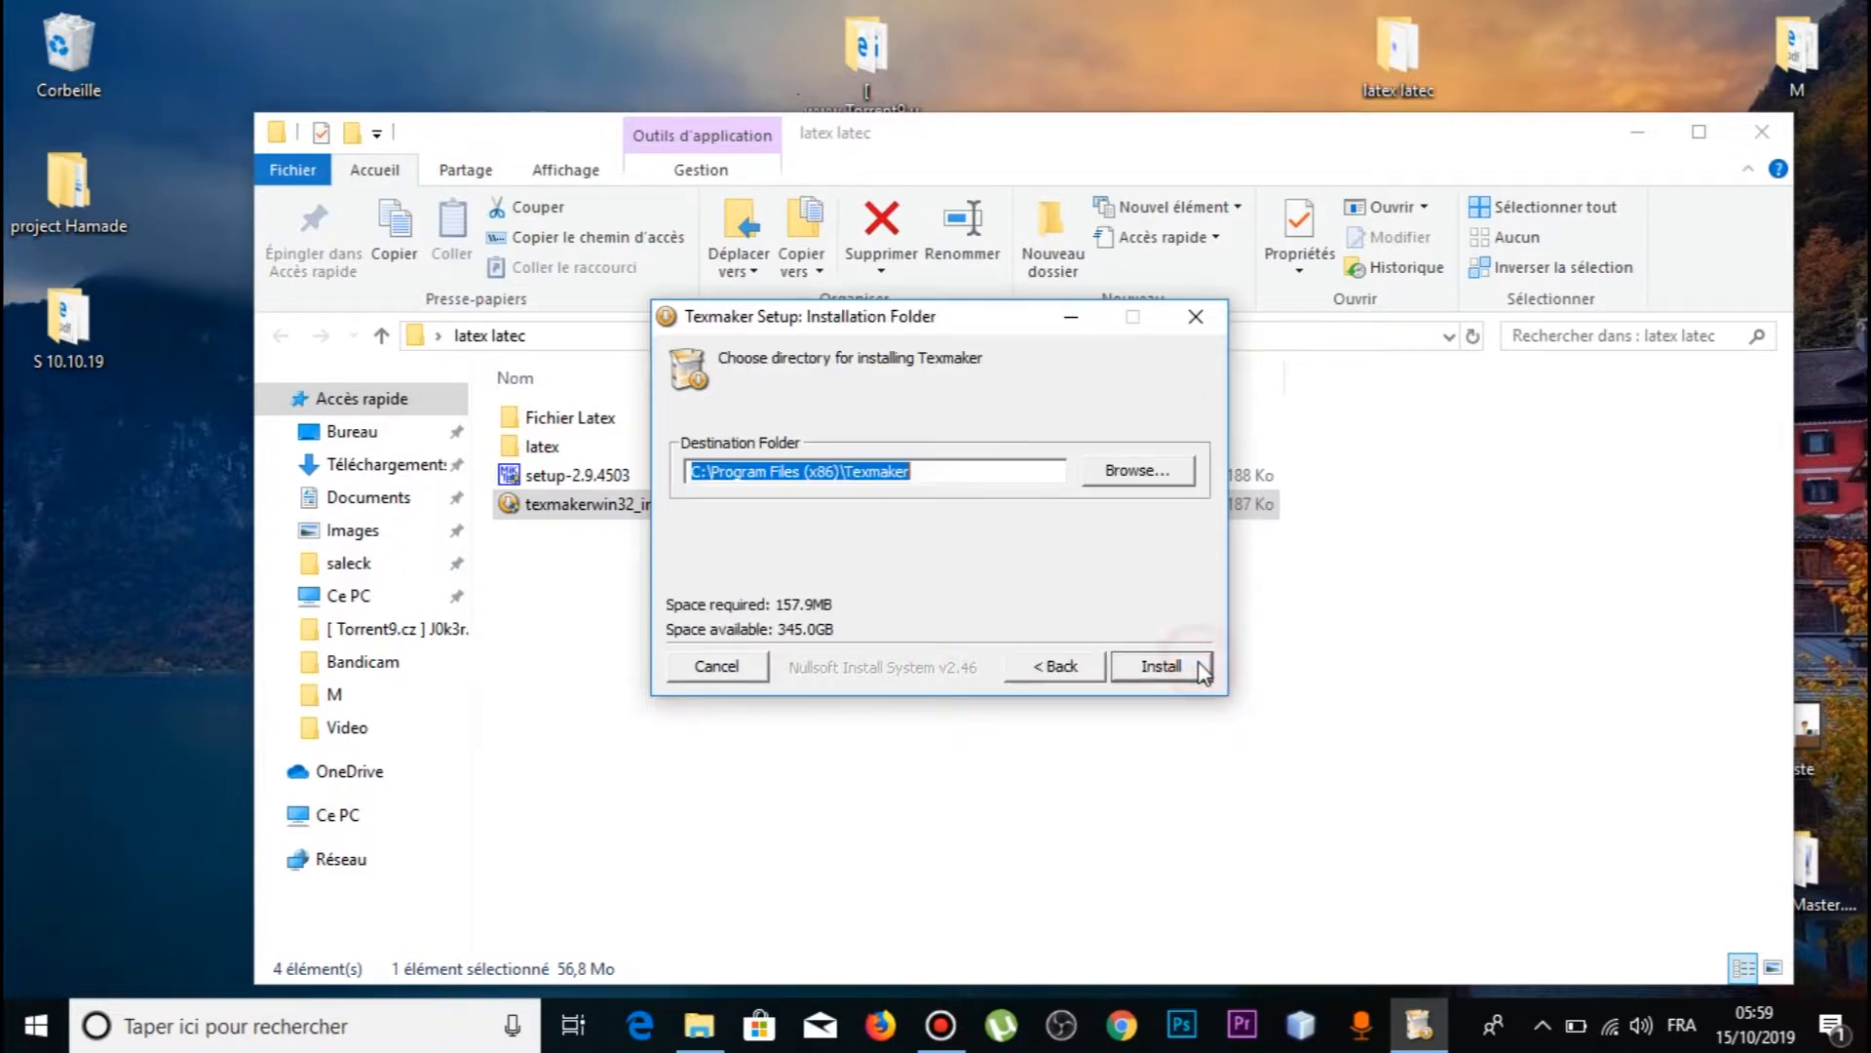
{"action": "left_click", "coordinate": [1204, 672]}
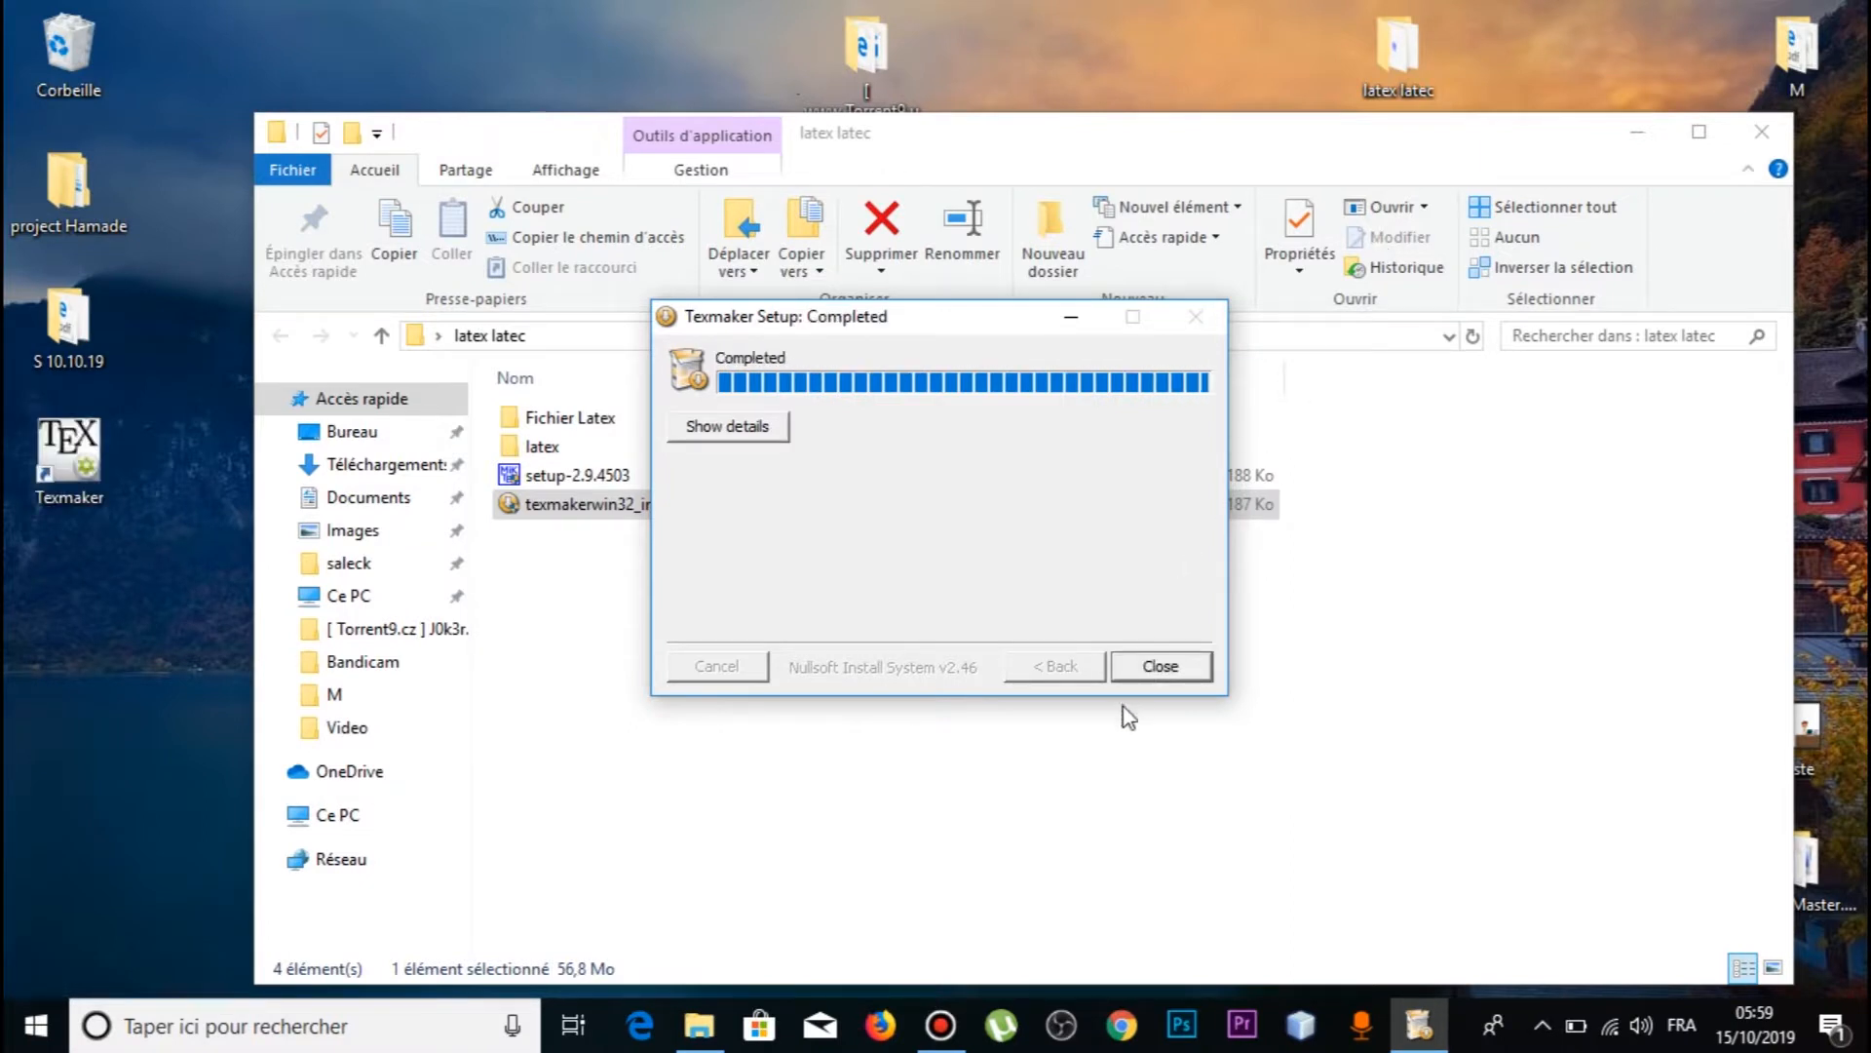
{"action": "left_click", "coordinate": [1155, 665]}
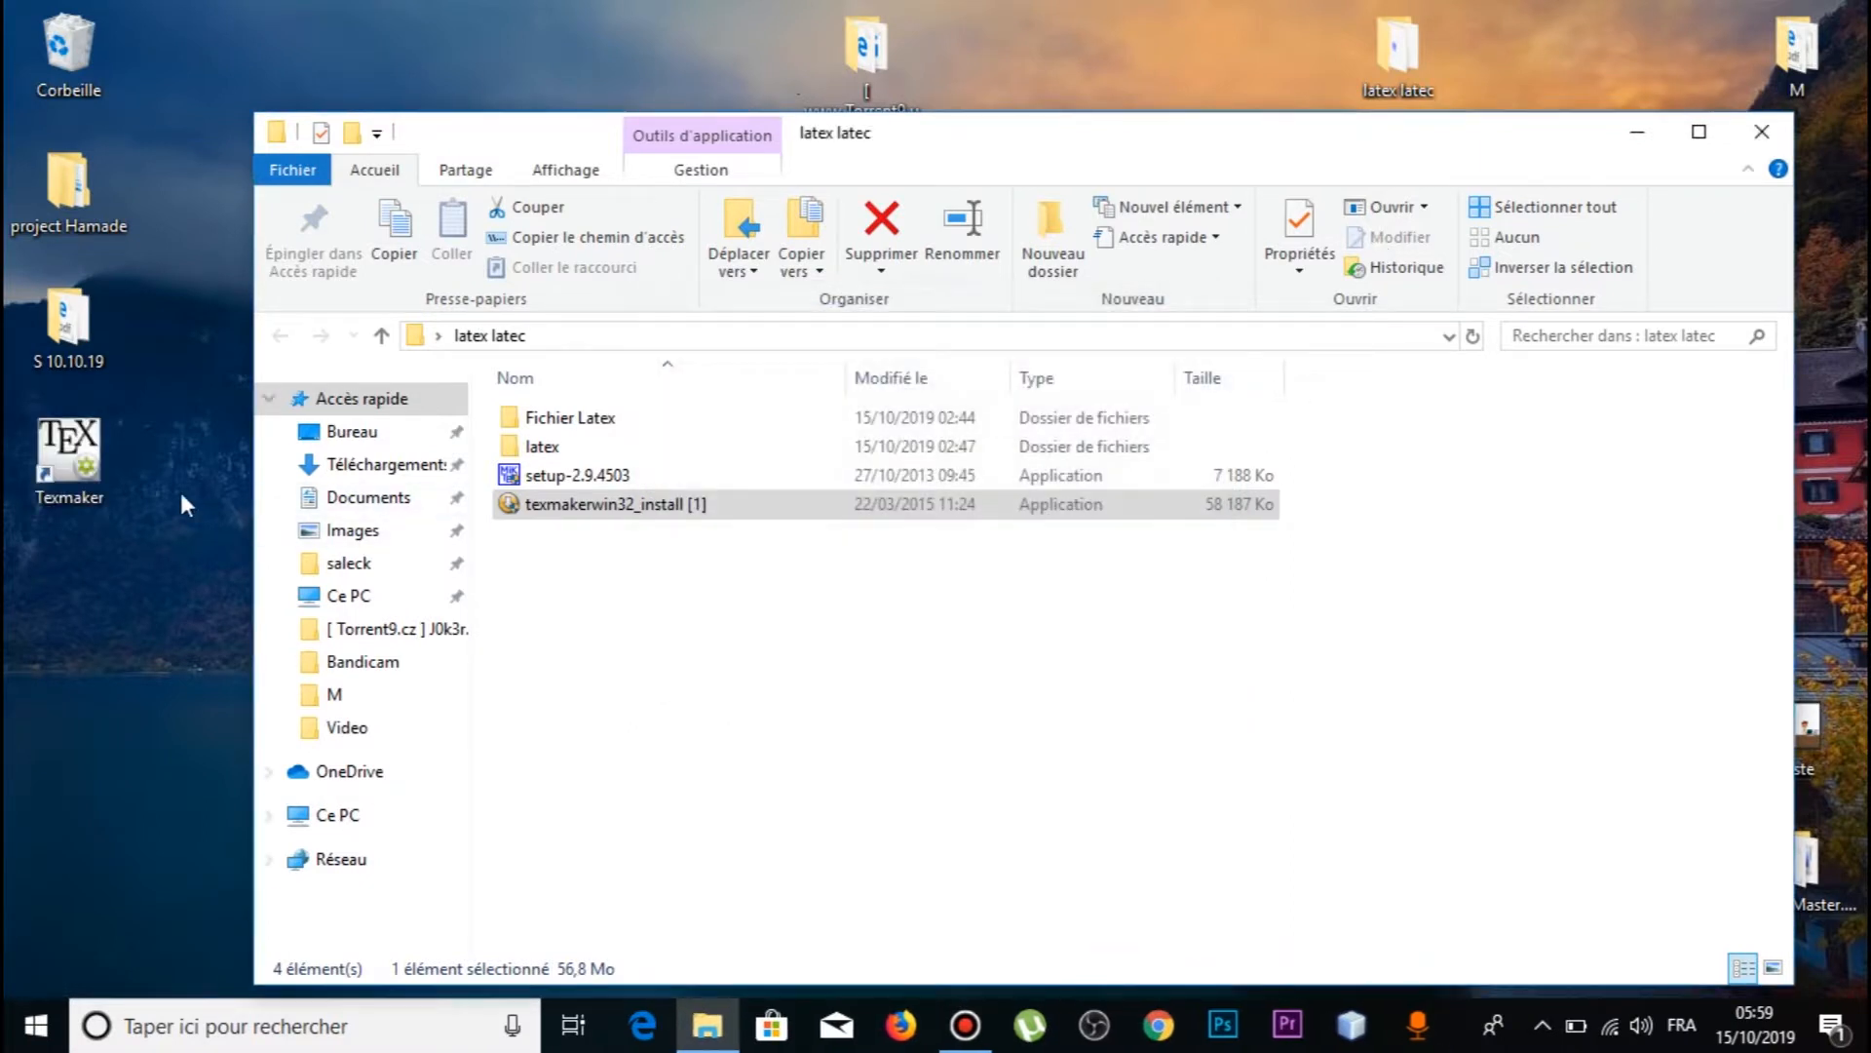
Launch Texmaker from the desktop and create a new blank document.
{"action": "double_click", "coordinate": [92, 460]}
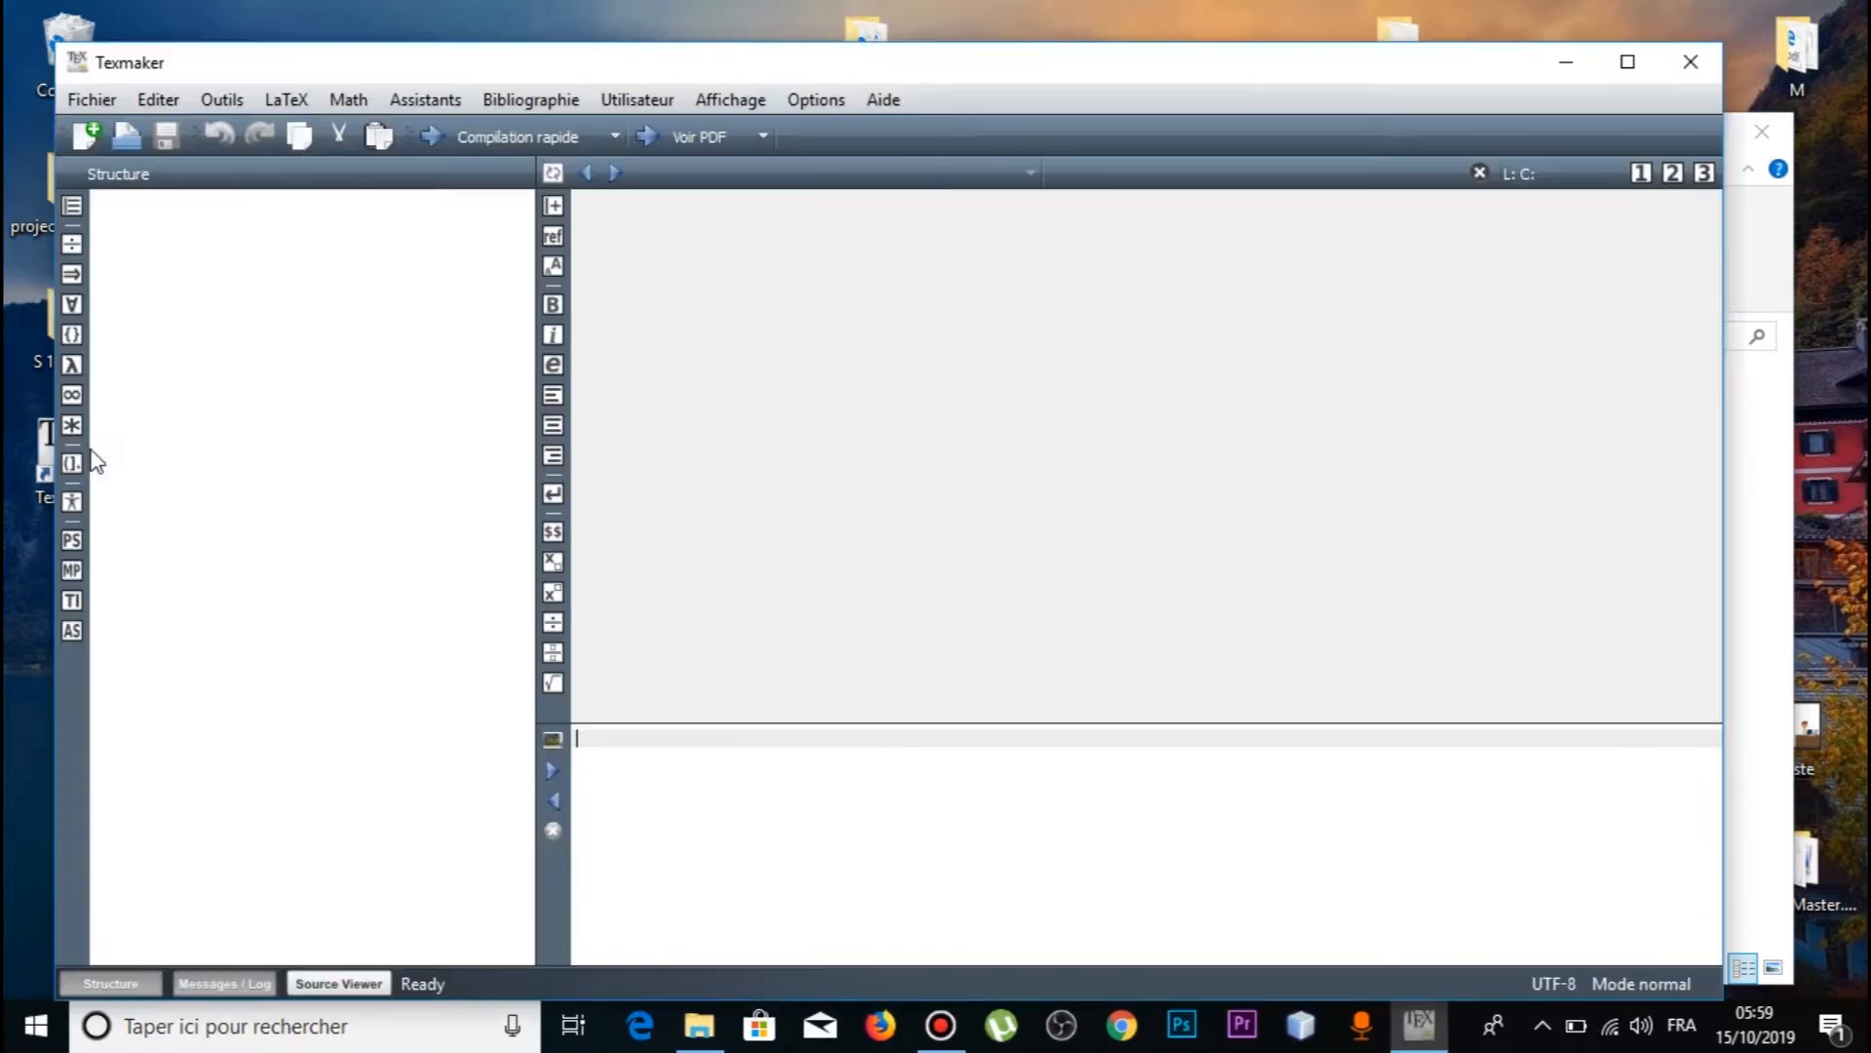
{"action": "left_click", "coordinate": [74, 139]}
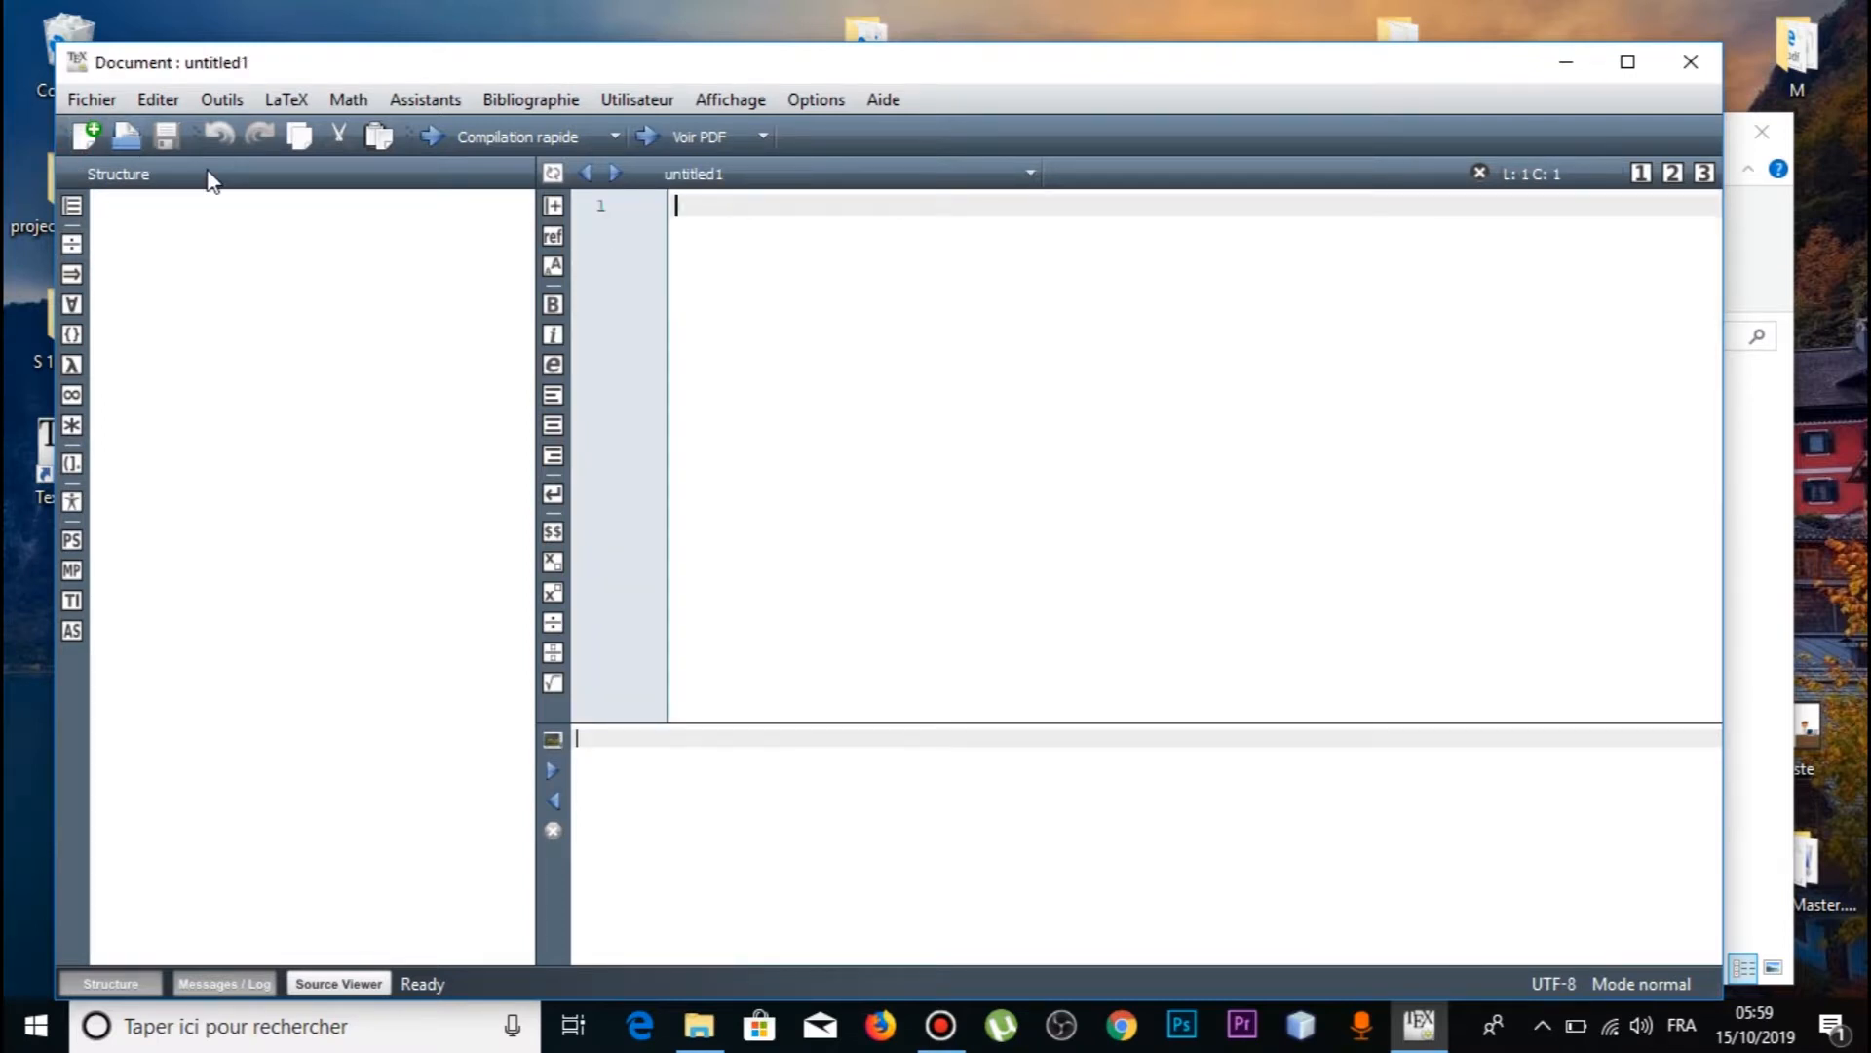
Declare the document class as article with the options a4paper and 12pt on the first line.
{"action": "left_click", "coordinate": [822, 204]}
{"action": "type", "text": "\\do"}
{"action": "key", "text": "Return"}
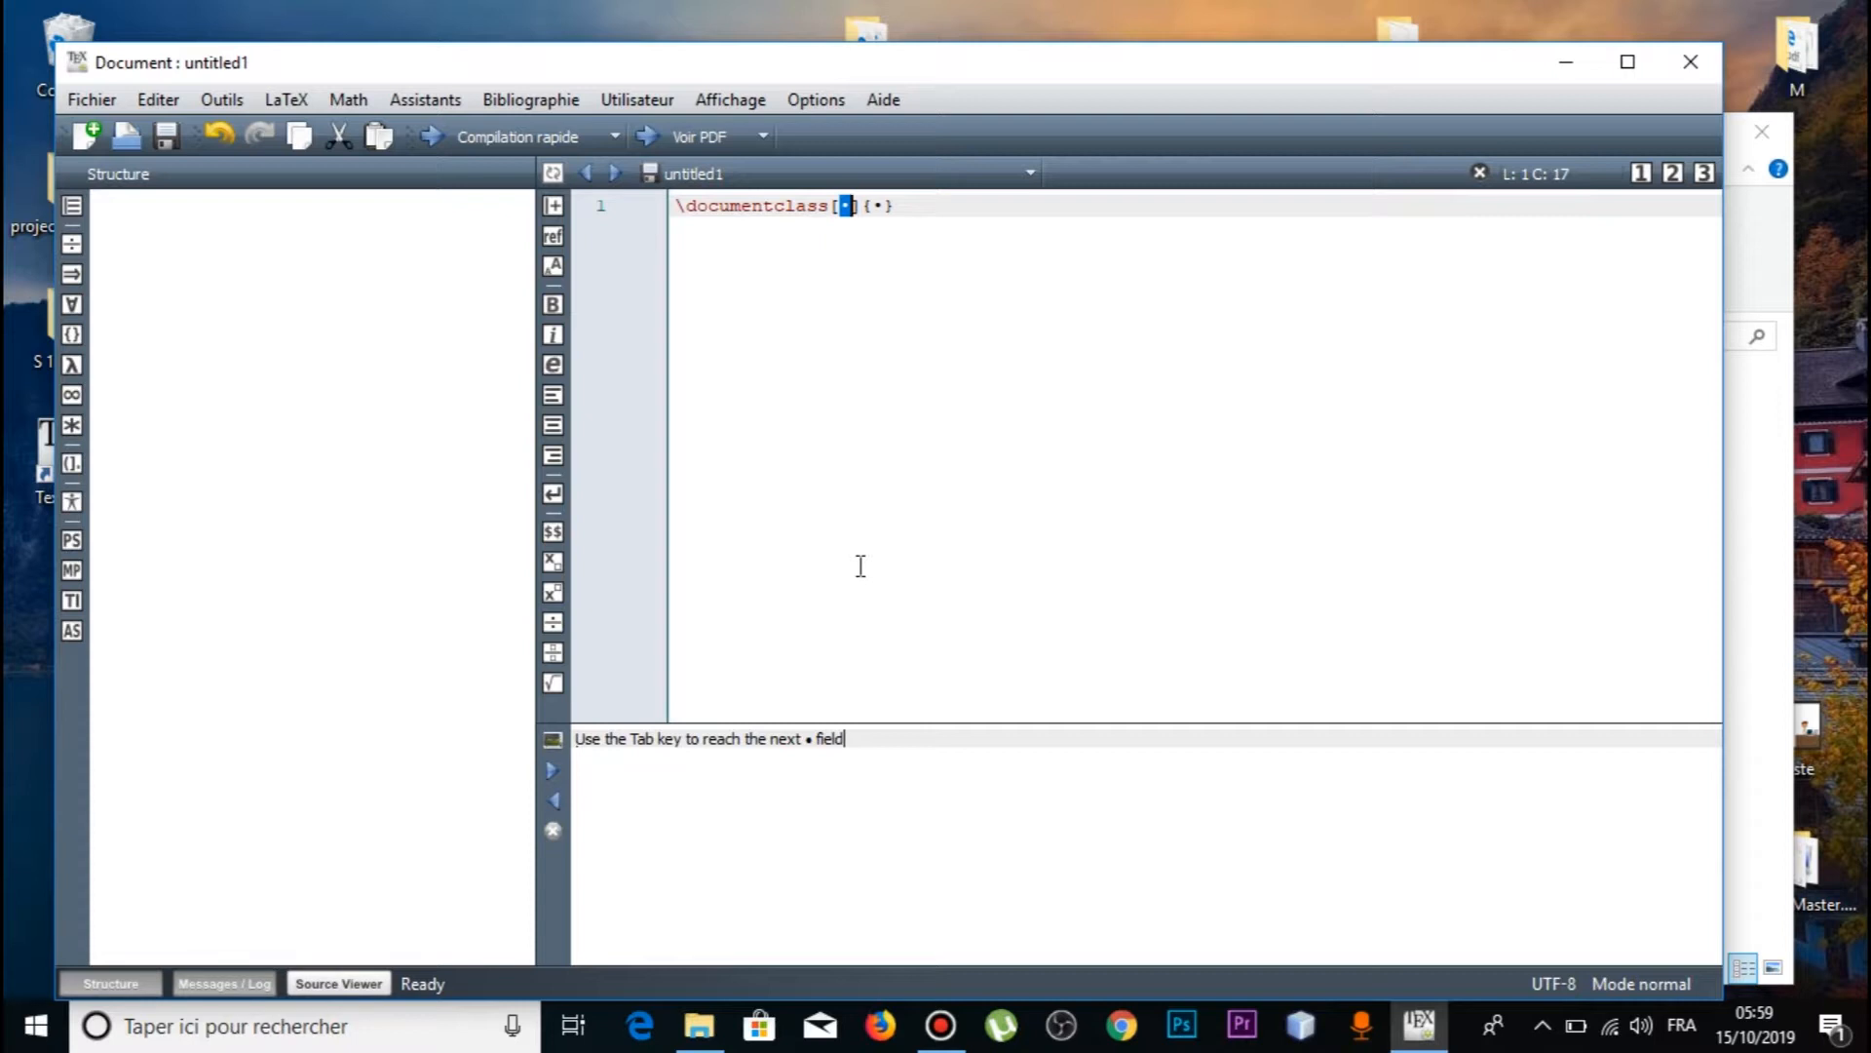
{"action": "type", "text": "a4pa"}
{"action": "type", "text": "per"}
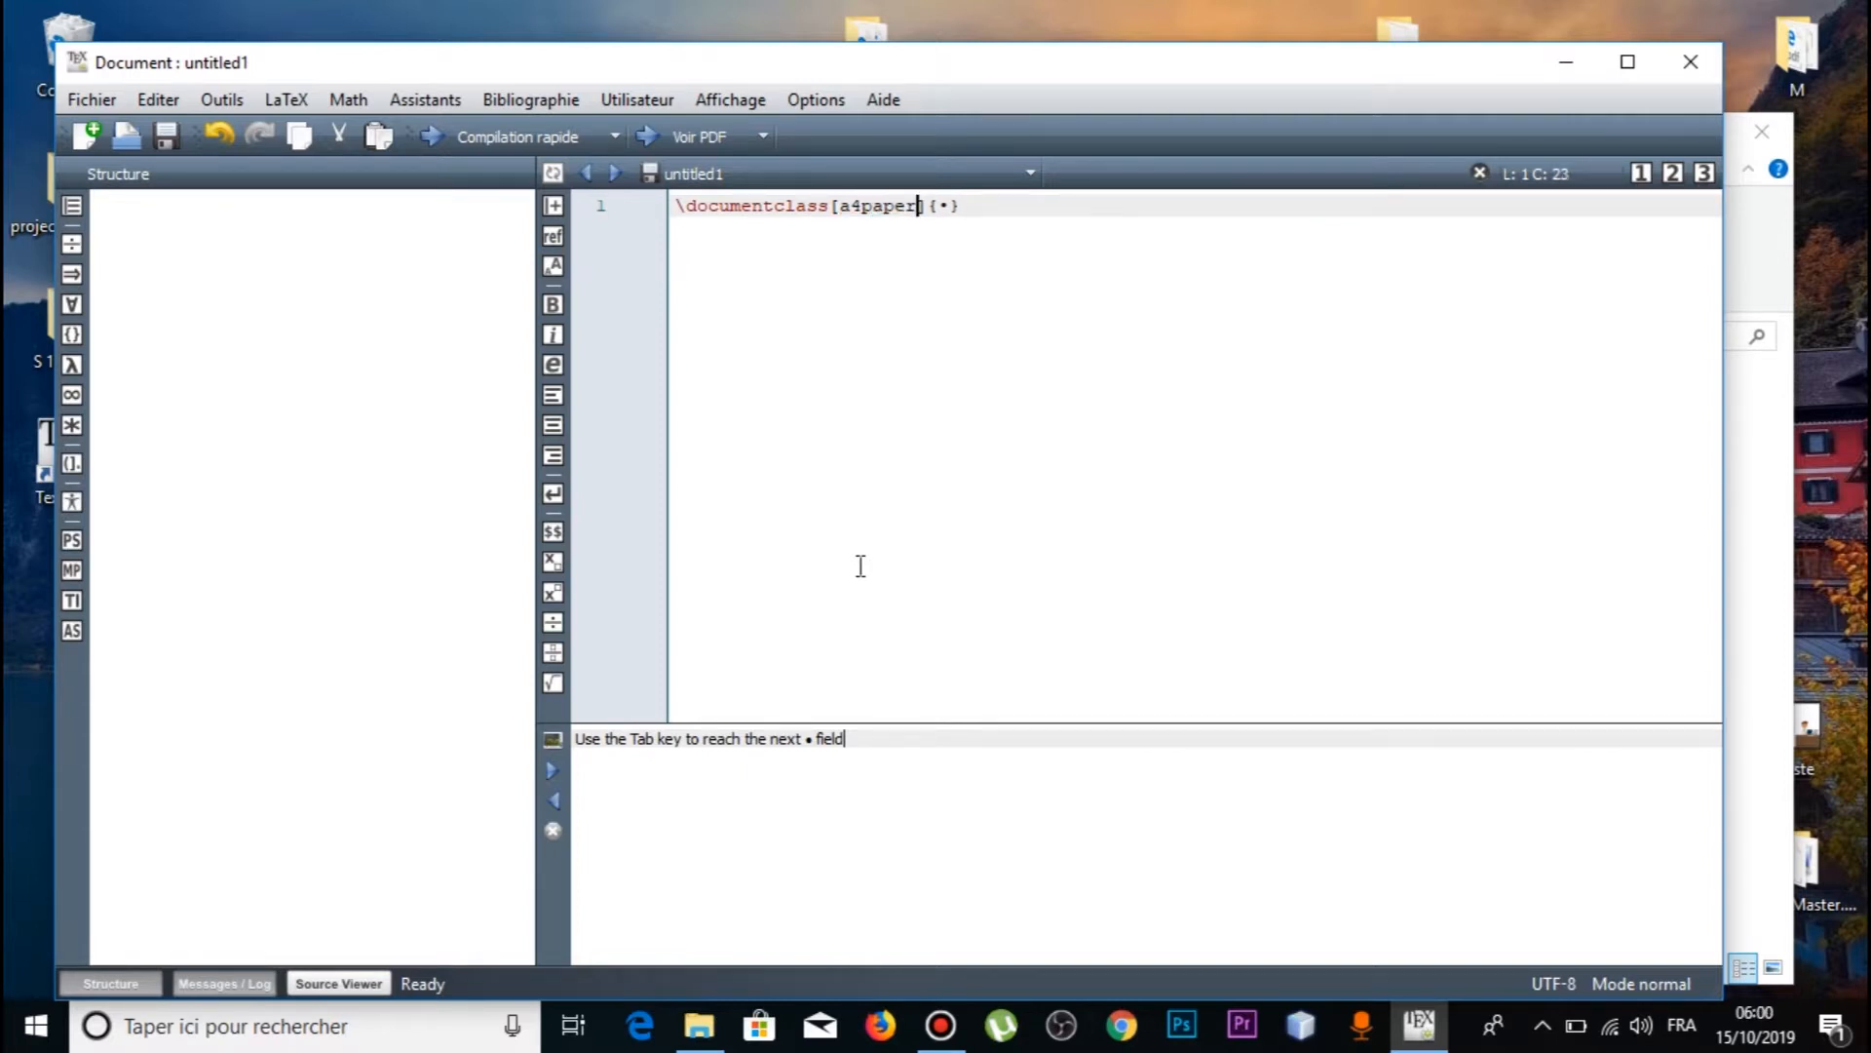
{"action": "type", "text": ",12pt]{article}"}
{"action": "key", "text": "Return"}
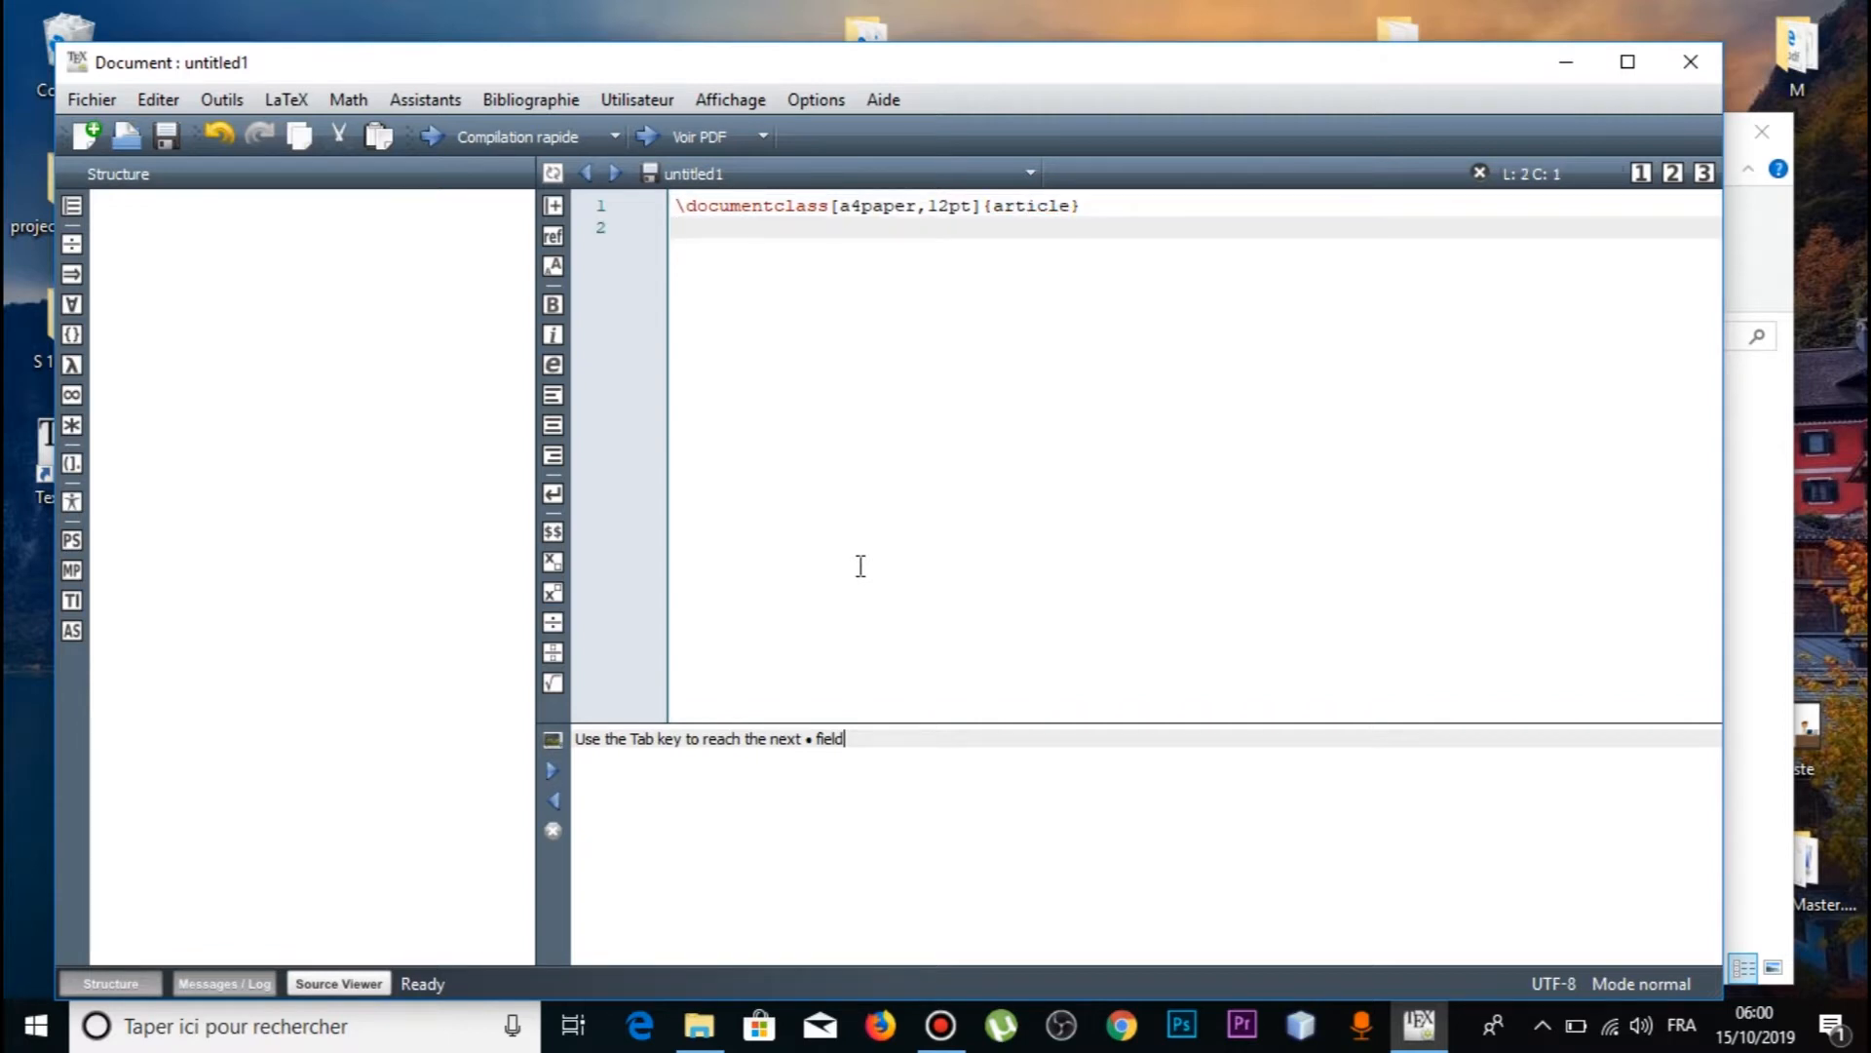
Add a \usepackage line loading inputenc with the utf8 option below the document class.
{"action": "type", "text": "\\use"}
{"action": "key", "text": "Return"}
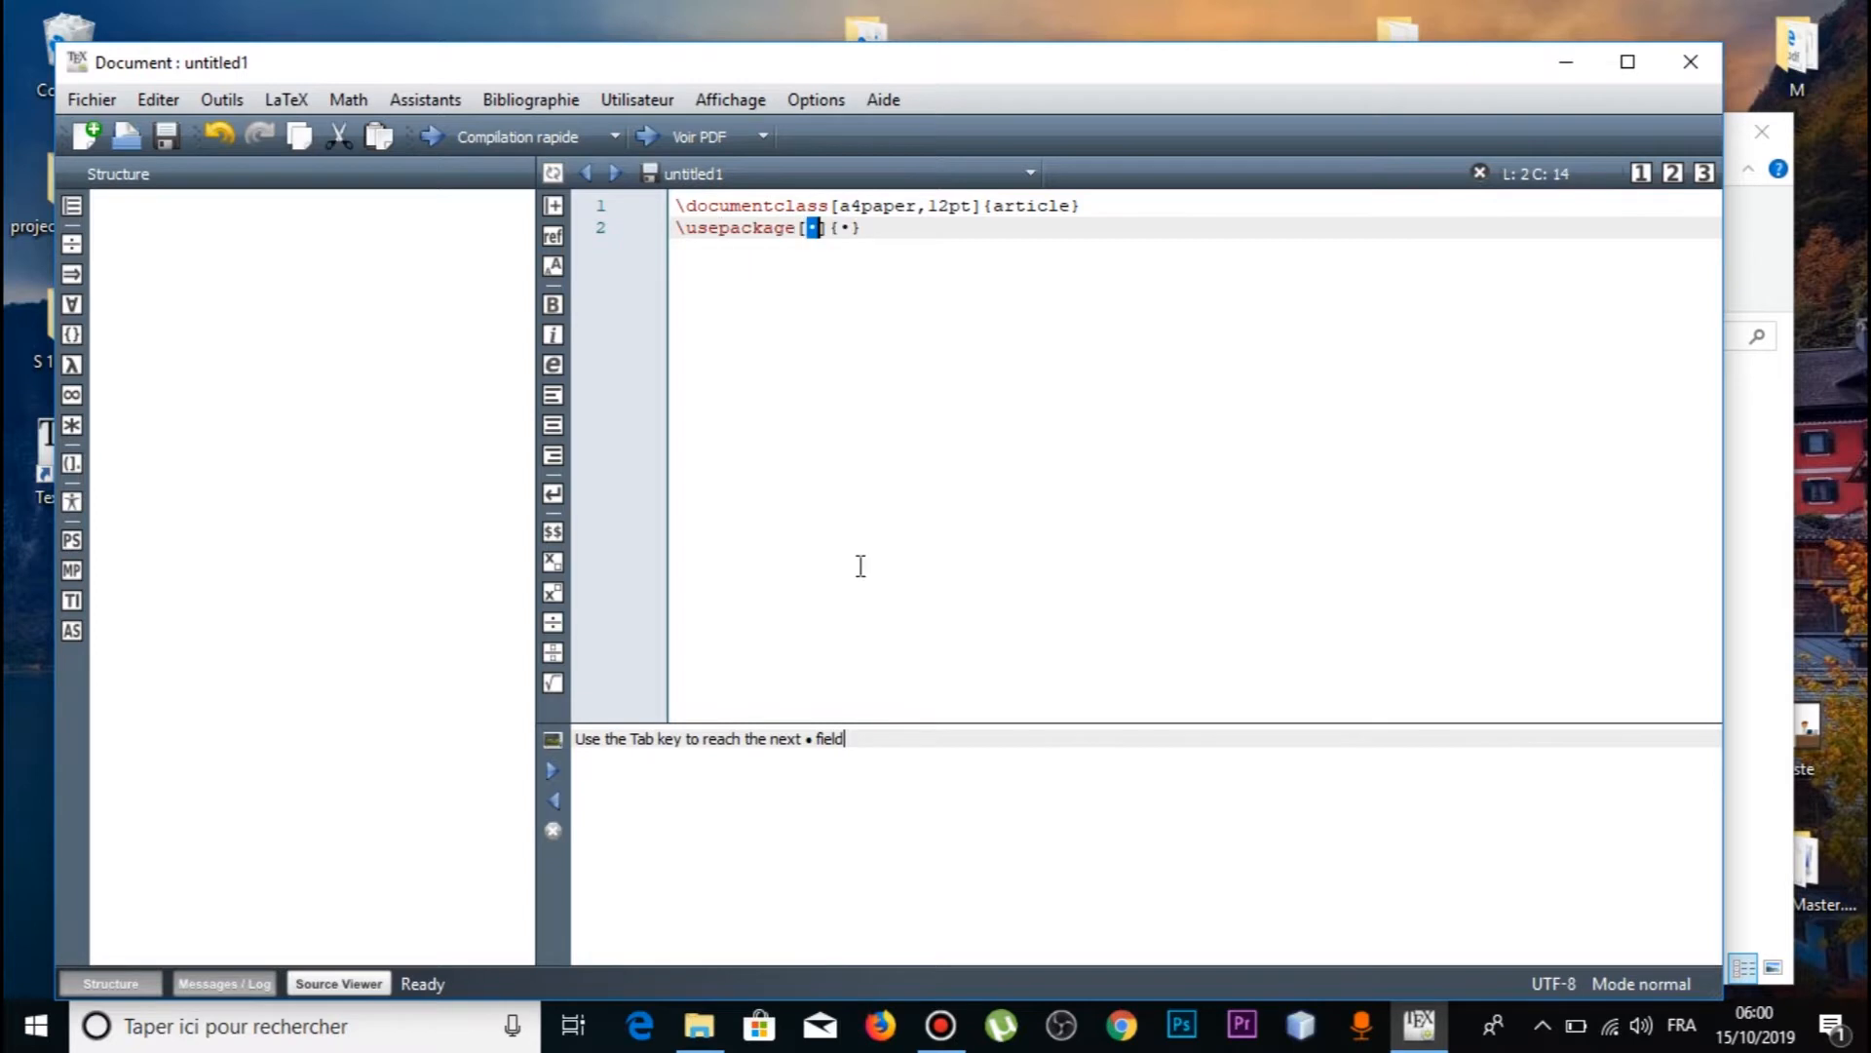
{"action": "type", "text": "utf8"}
{"action": "key", "text": "Tab"}
{"action": "type", "text": "inpu"}
{"action": "type", "text": "t"}
{"action": "type", "text": "enc"}
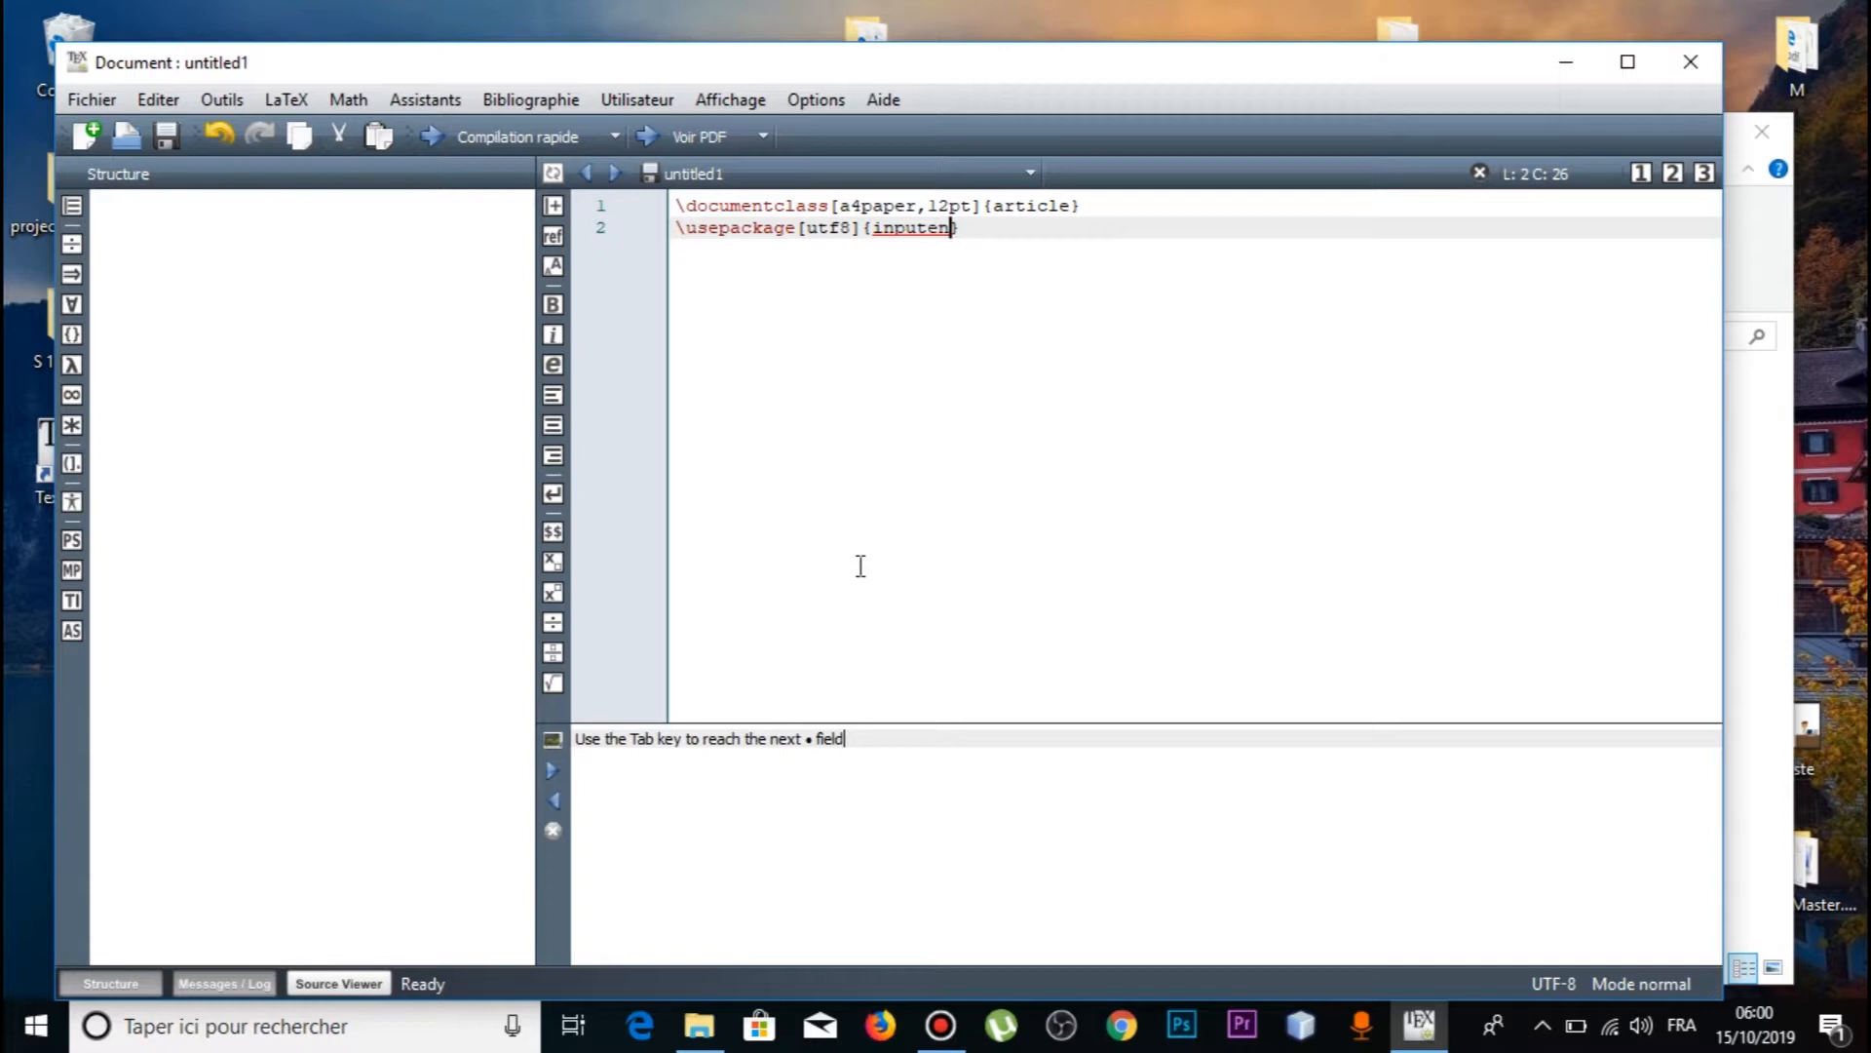
{"action": "key", "text": "Right"}
{"action": "key", "text": "Return"}
Add a \usepackage line loading fontenc with the T1 option.
{"action": "type", "text": "\\use"}
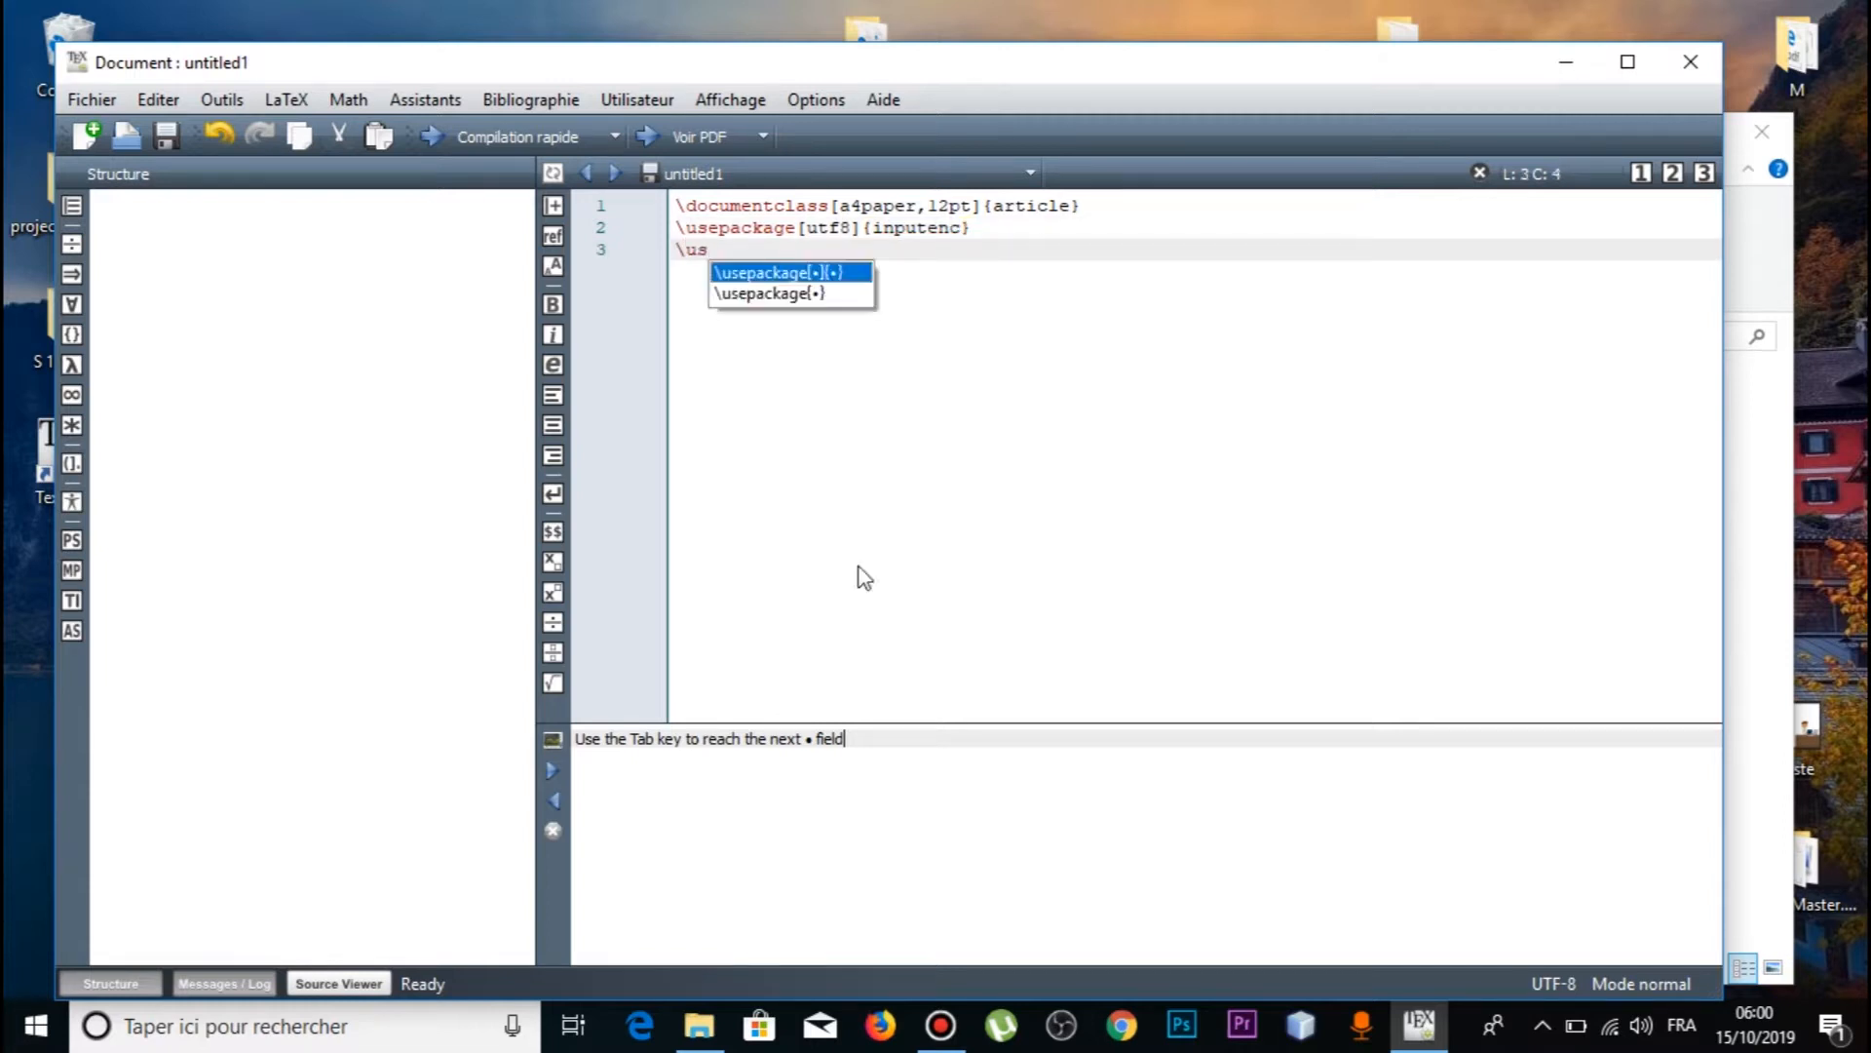
{"action": "key", "text": "Down"}
{"action": "key", "text": "Return"}
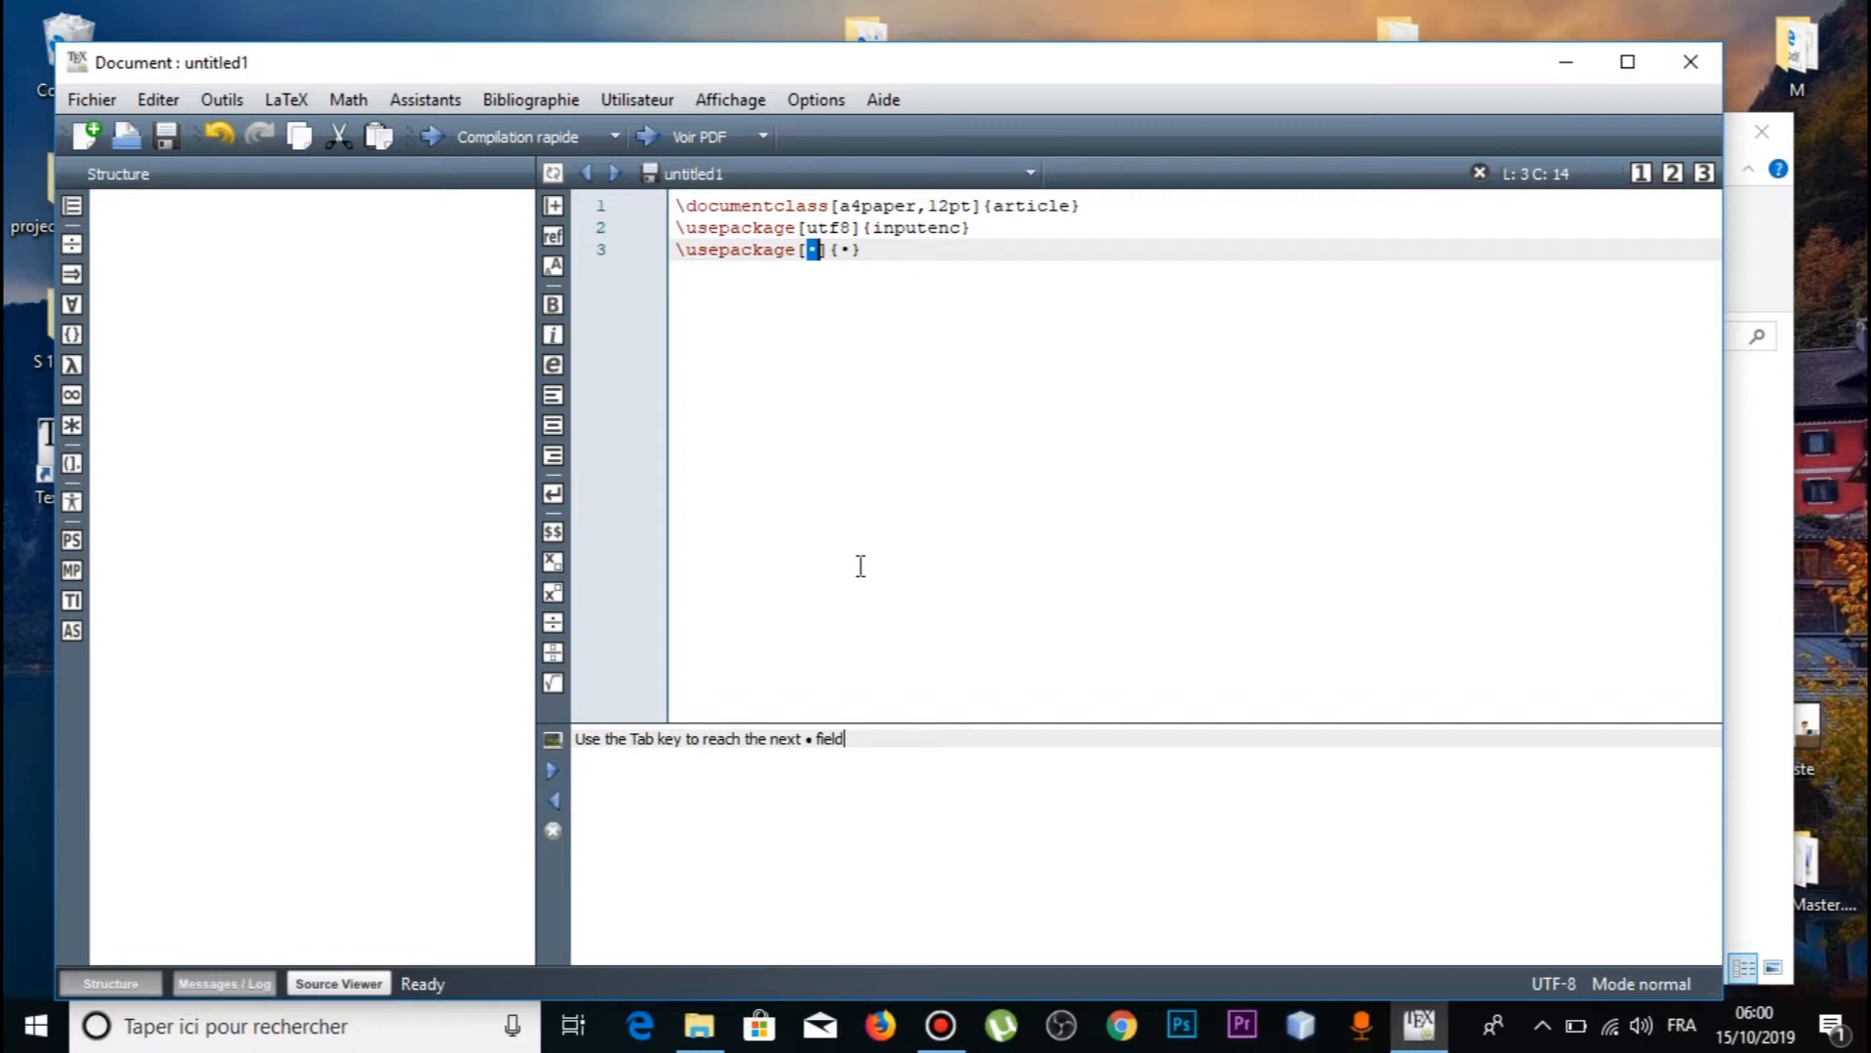
{"action": "type", "text": "T1"}
{"action": "key", "text": "Tab"}
{"action": "type", "text": "fon"}
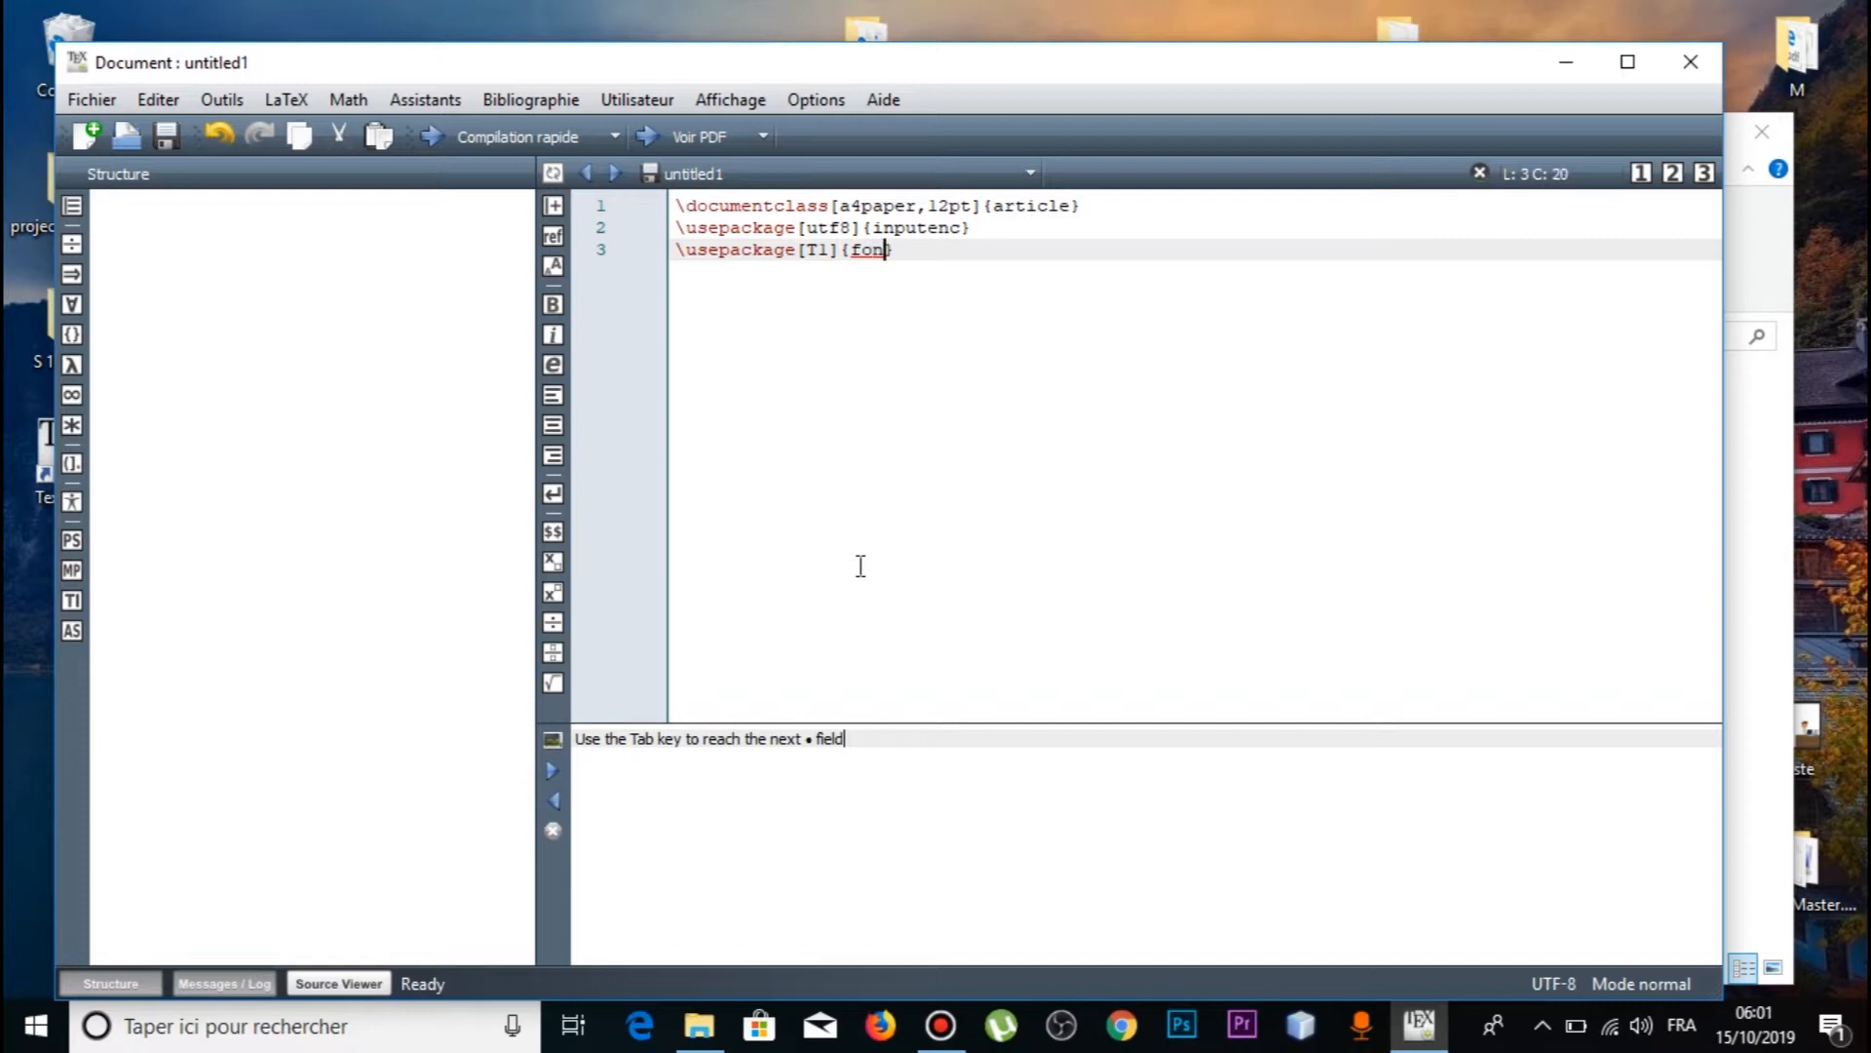
{"action": "type", "text": "tenc"}
{"action": "key", "text": "Return"}
Add a \usepackage line loading babel with the francais option.
{"action": "type", "text": "us"}
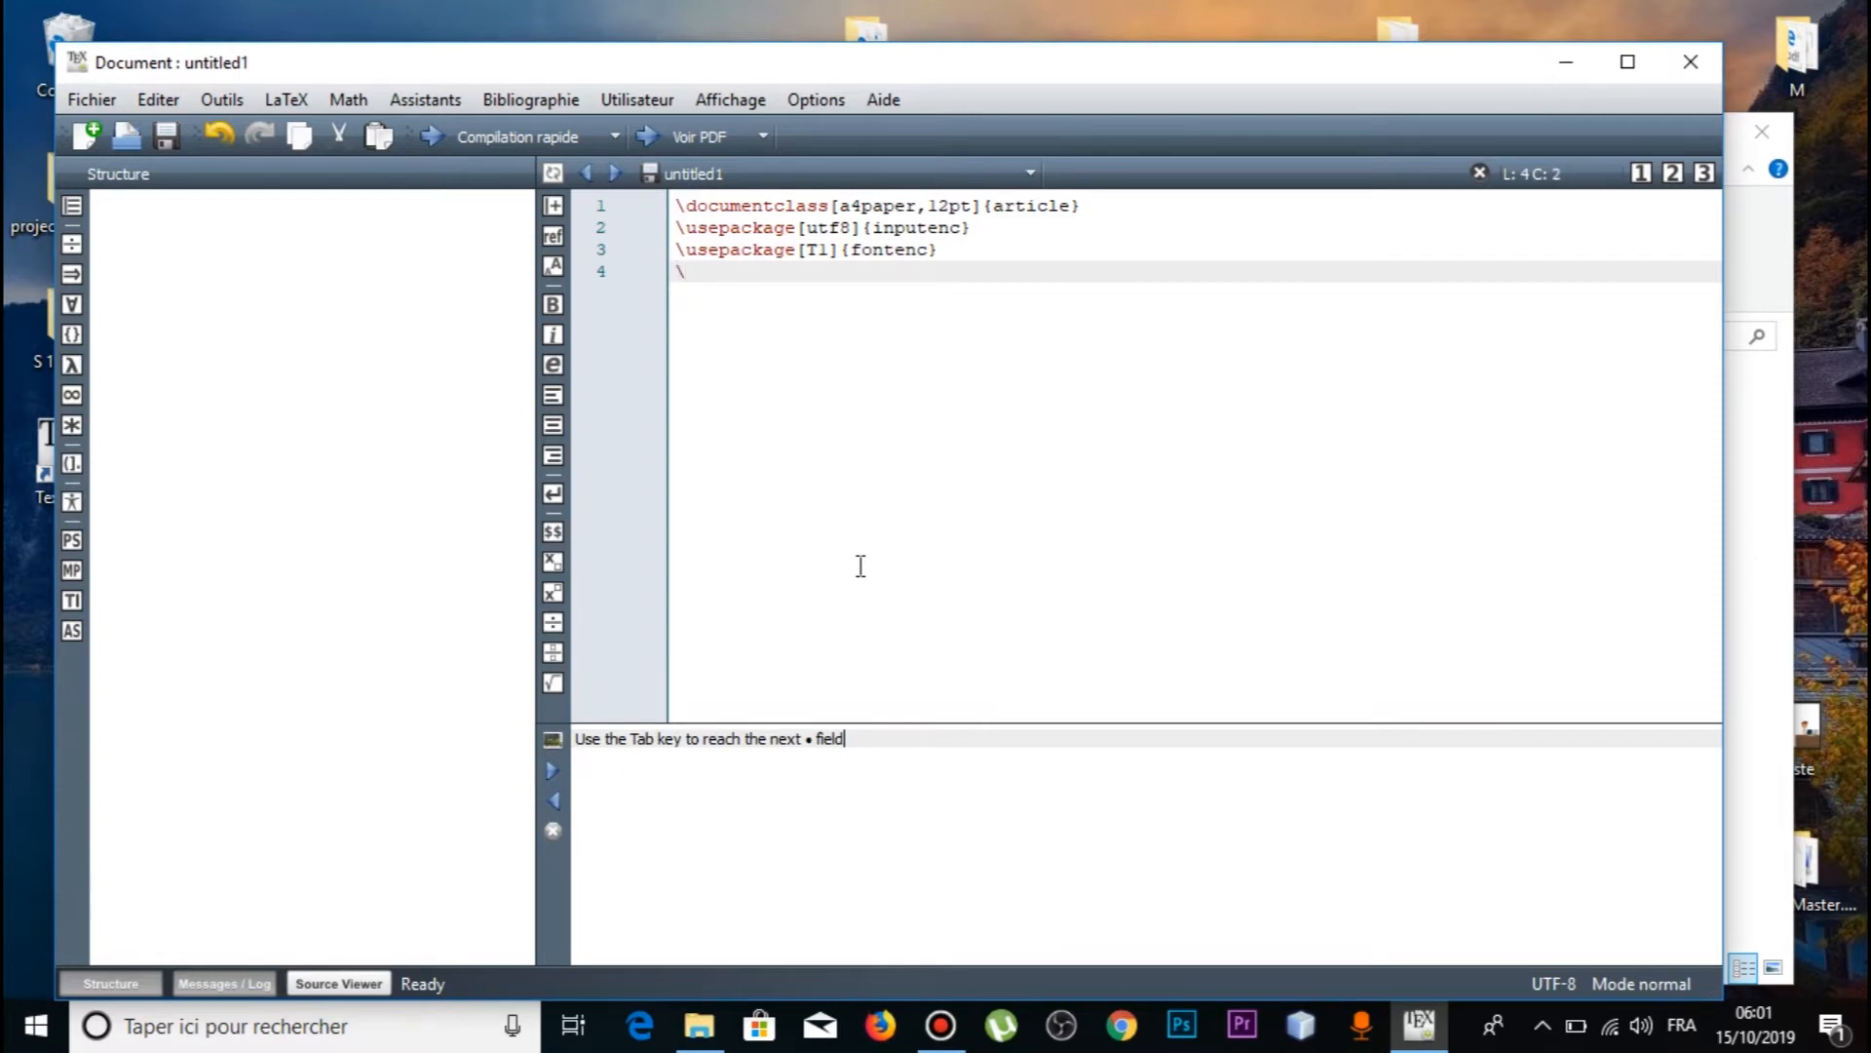
{"action": "type", "text": "us"}
{"action": "key", "text": "Down"}
{"action": "key", "text": "Return"}
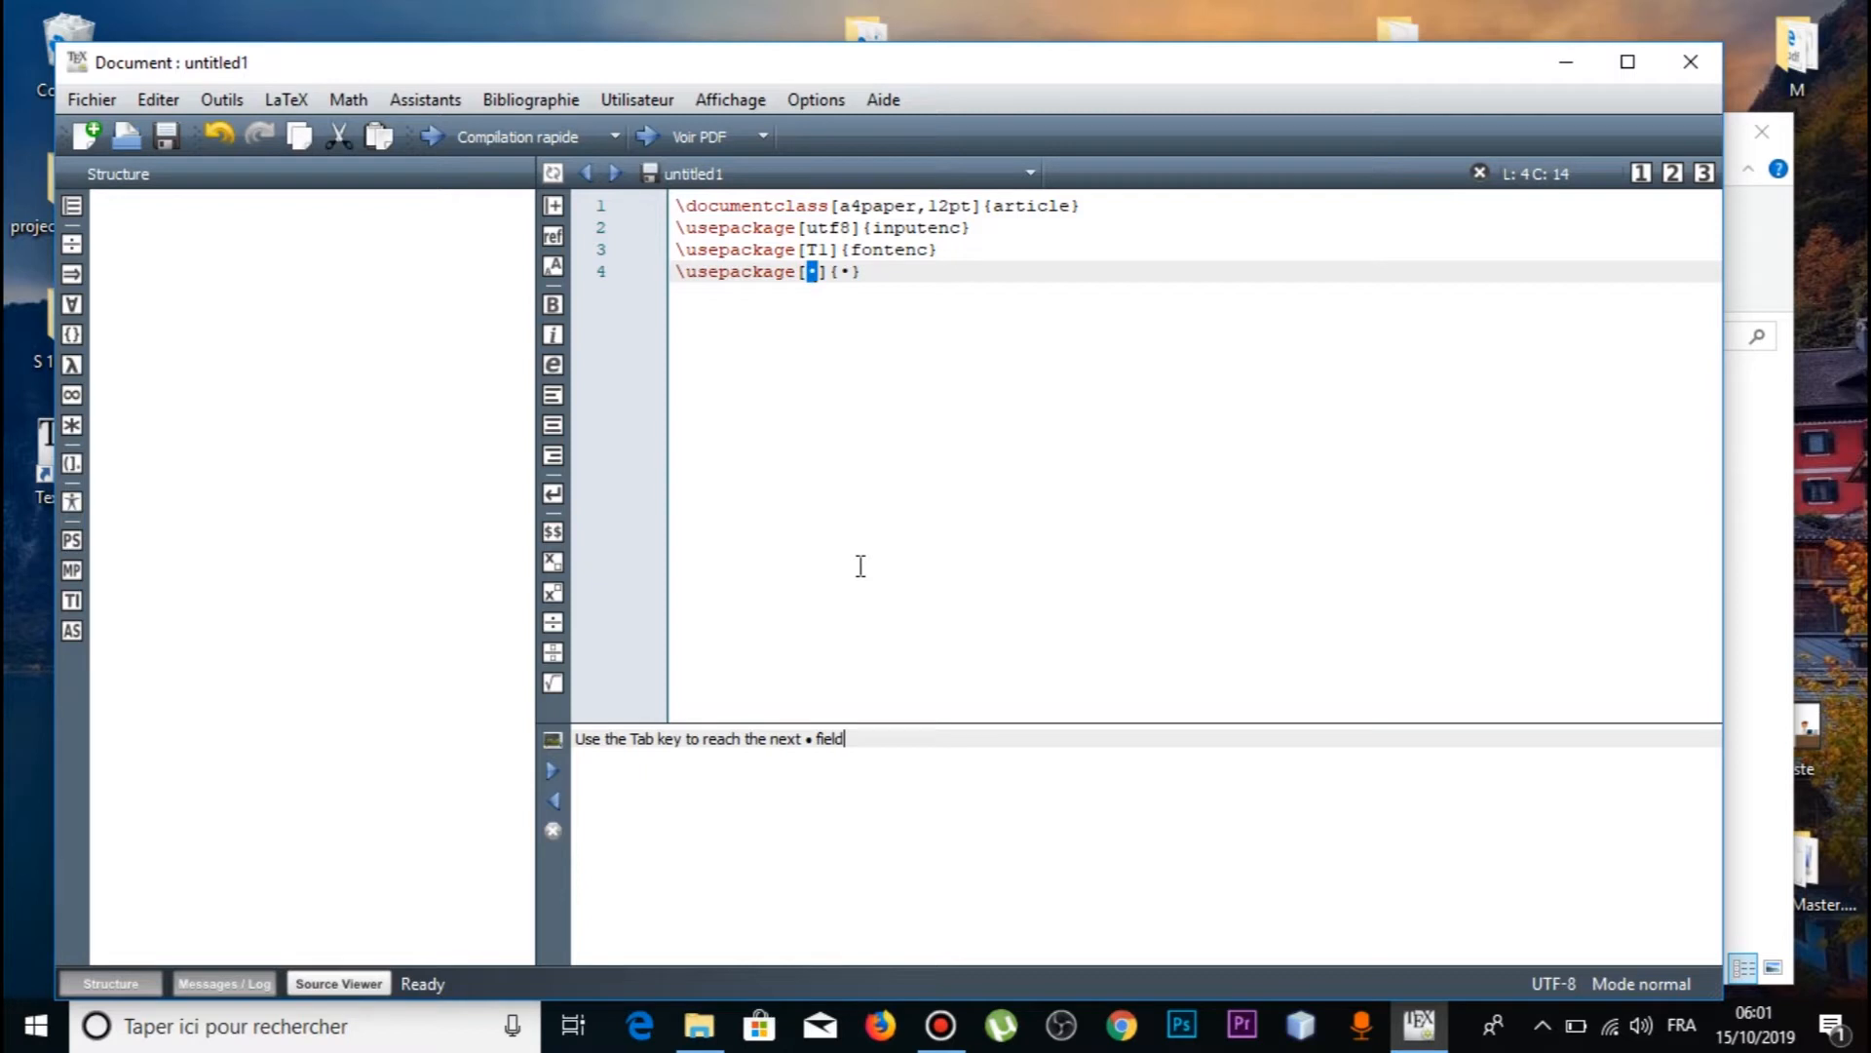
{"action": "type", "text": "francais"}
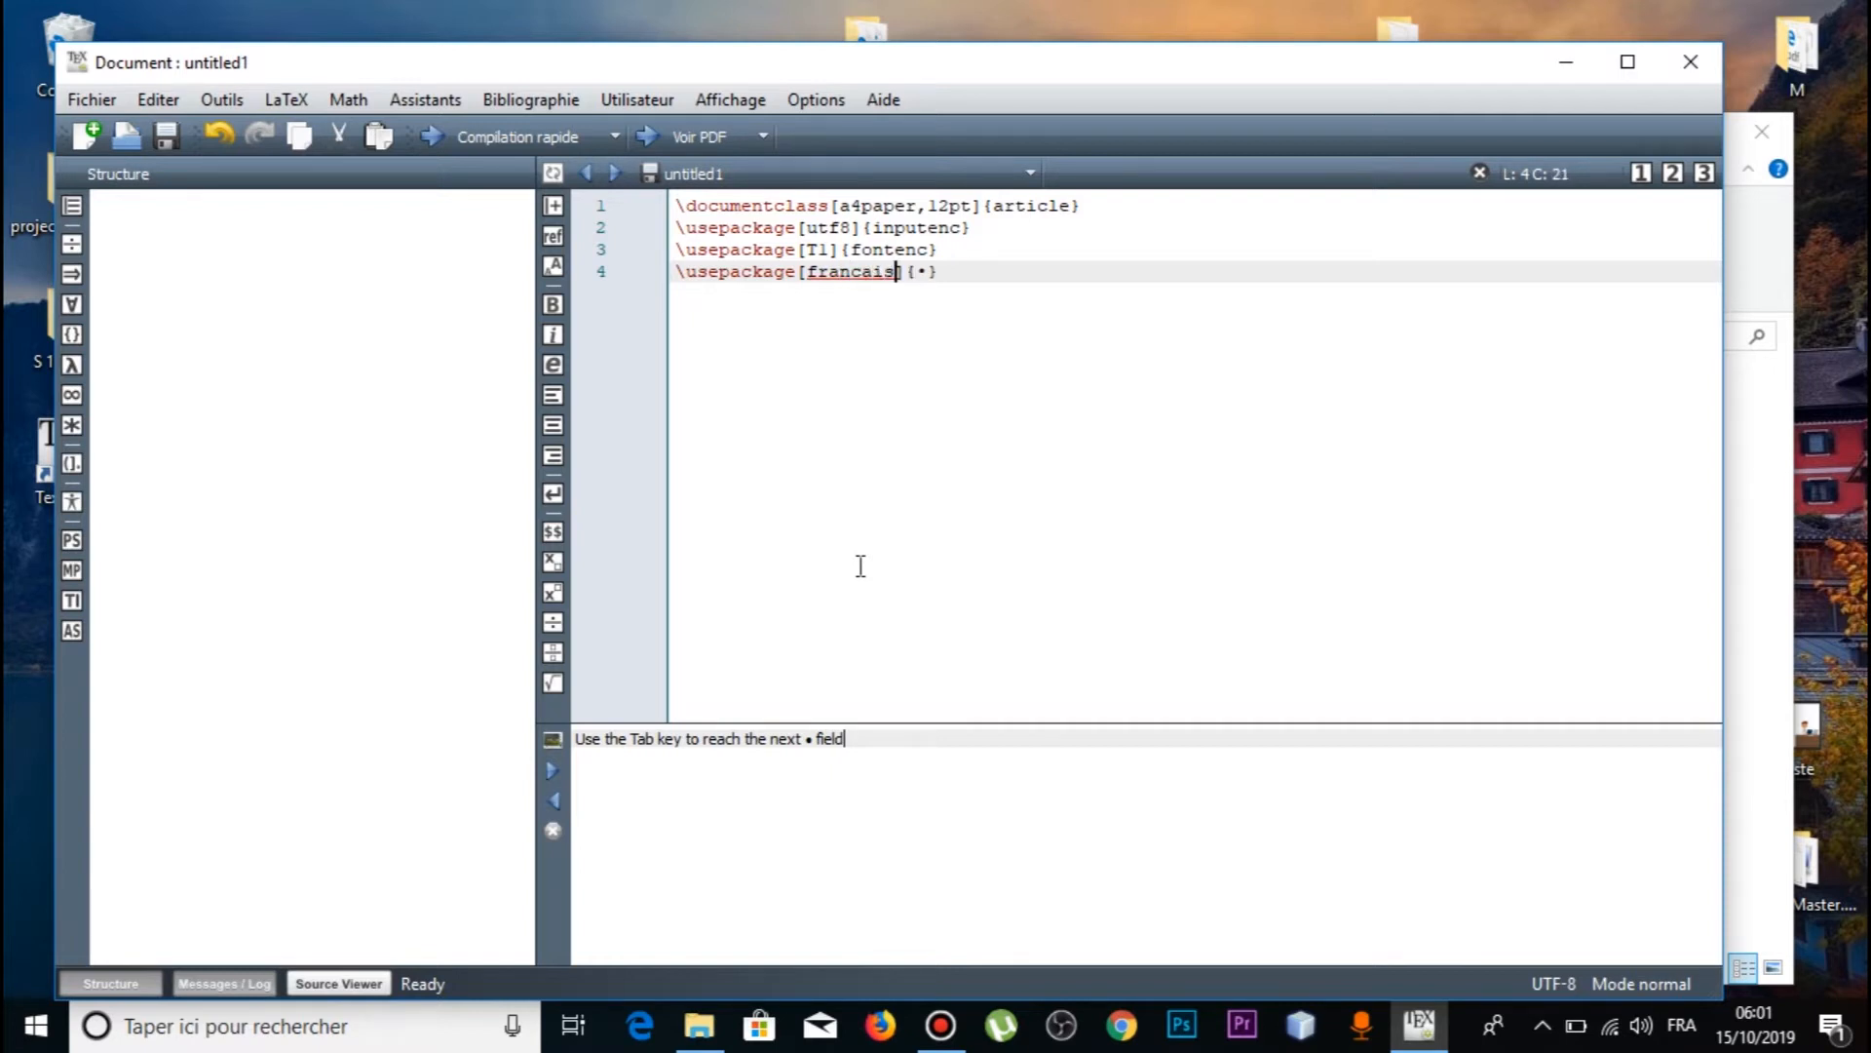
{"action": "key", "text": "Tab"}
{"action": "key", "text": "Delete"}
{"action": "type", "text": "babe"}
{"action": "key", "text": "Right"}
{"action": "key", "text": "Return"}
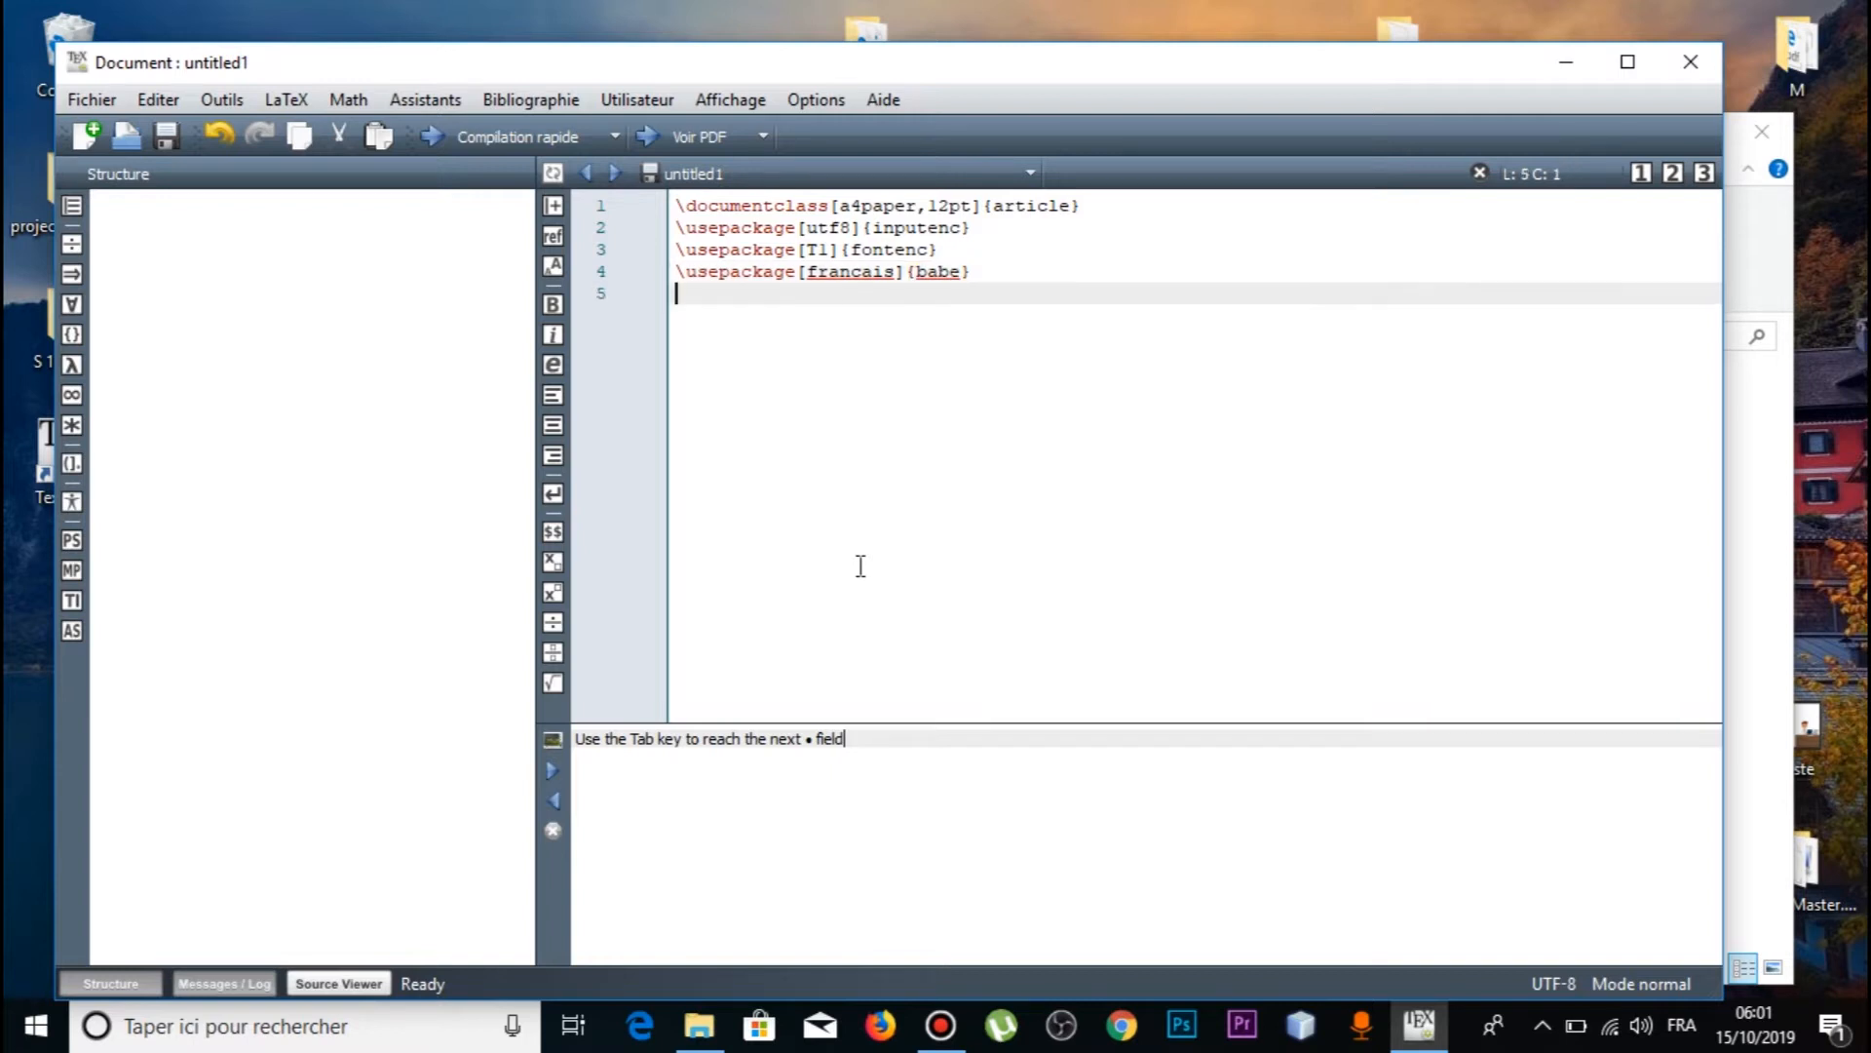
{"action": "key", "text": "Left"}
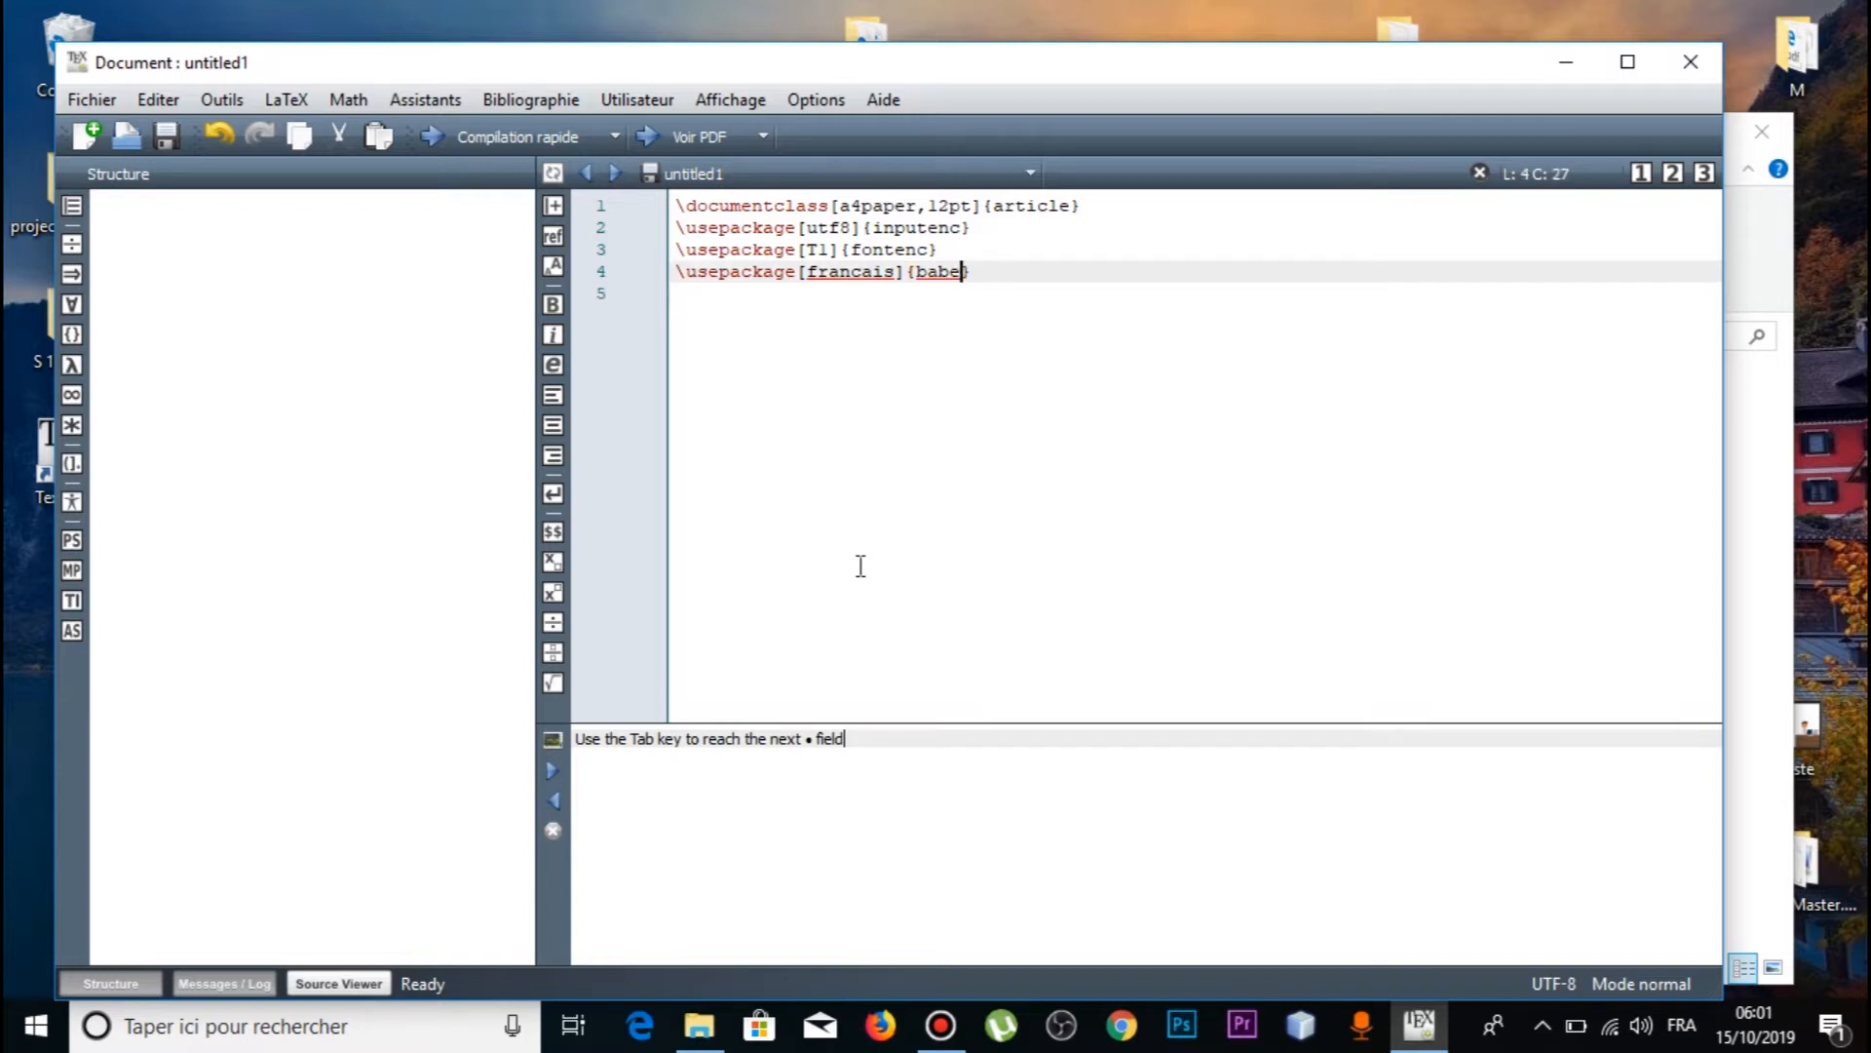
{"action": "type", "text": "l"}
{"action": "key", "text": "Right"}
{"action": "key", "text": "Return"}
Insert the document environment below the packages and enter fdghfgfgh as its body text.
{"action": "type", "text": "\\"}
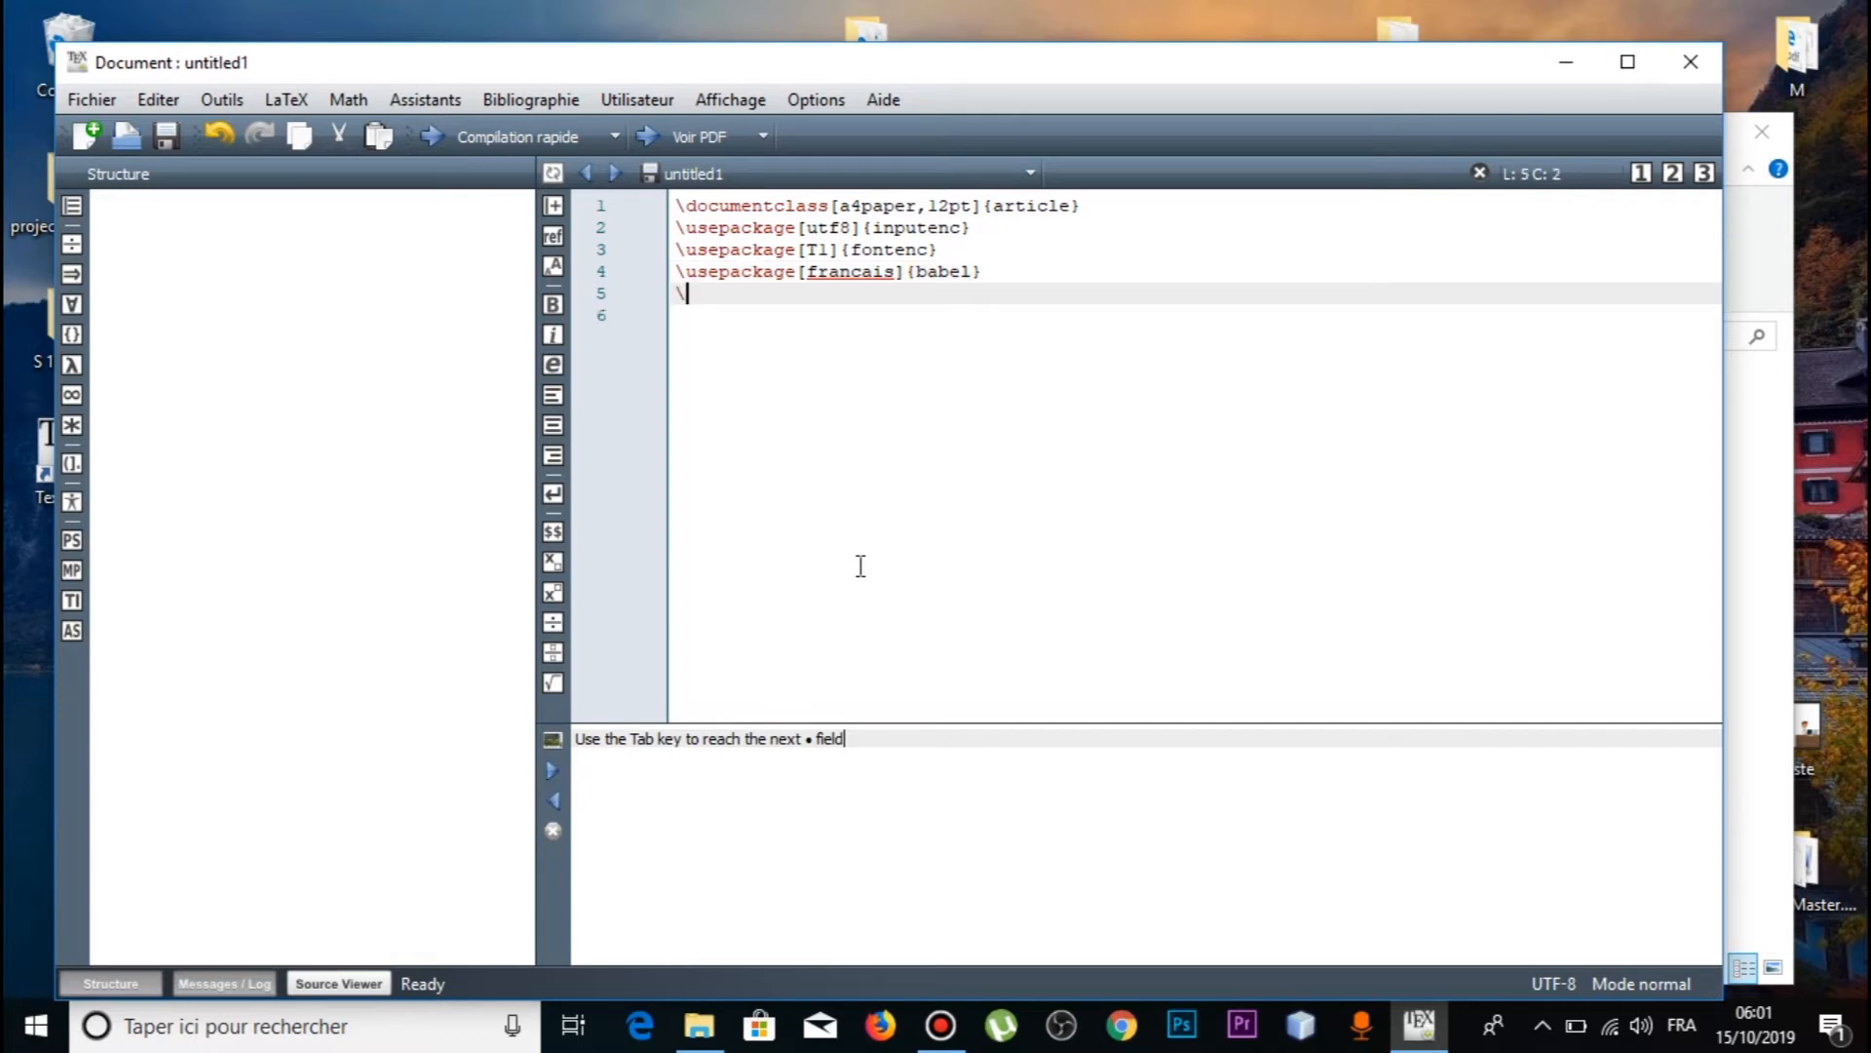
{"action": "type", "text": "beg"}
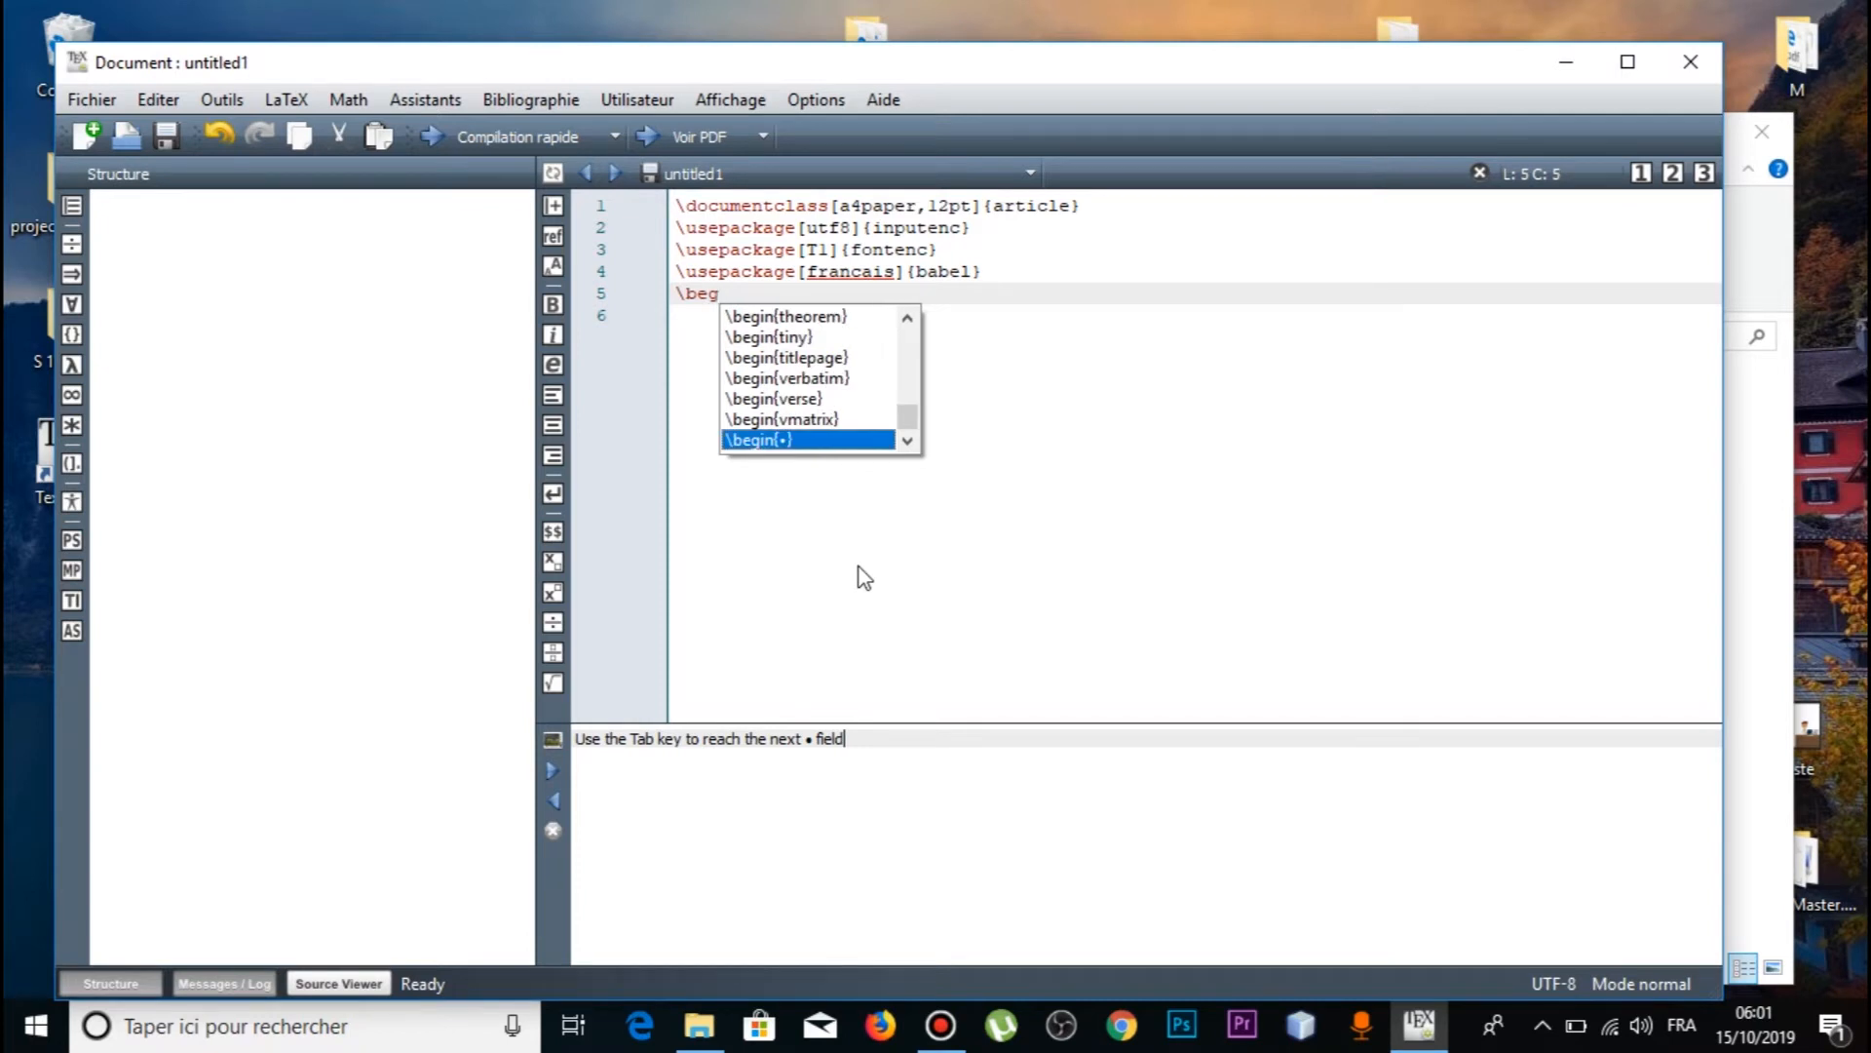
{"action": "key", "text": "Return"}
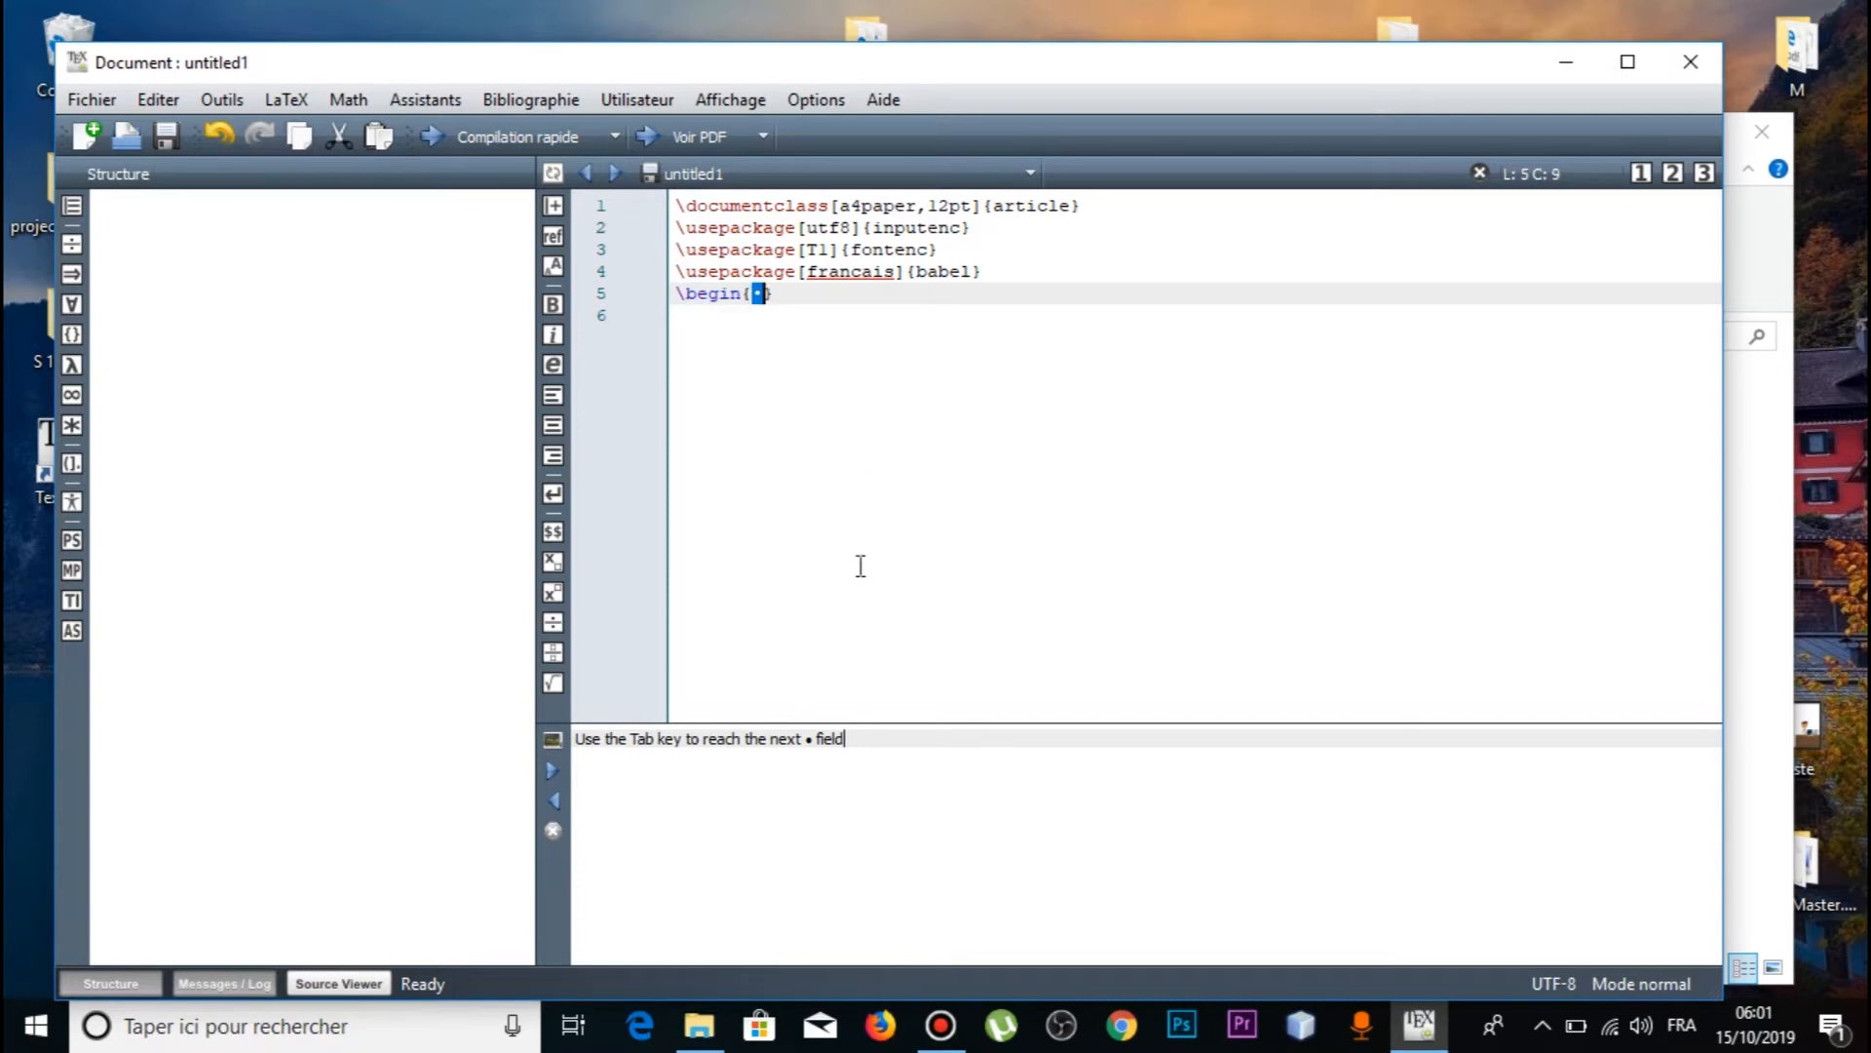
{"action": "type", "text": "doc"}
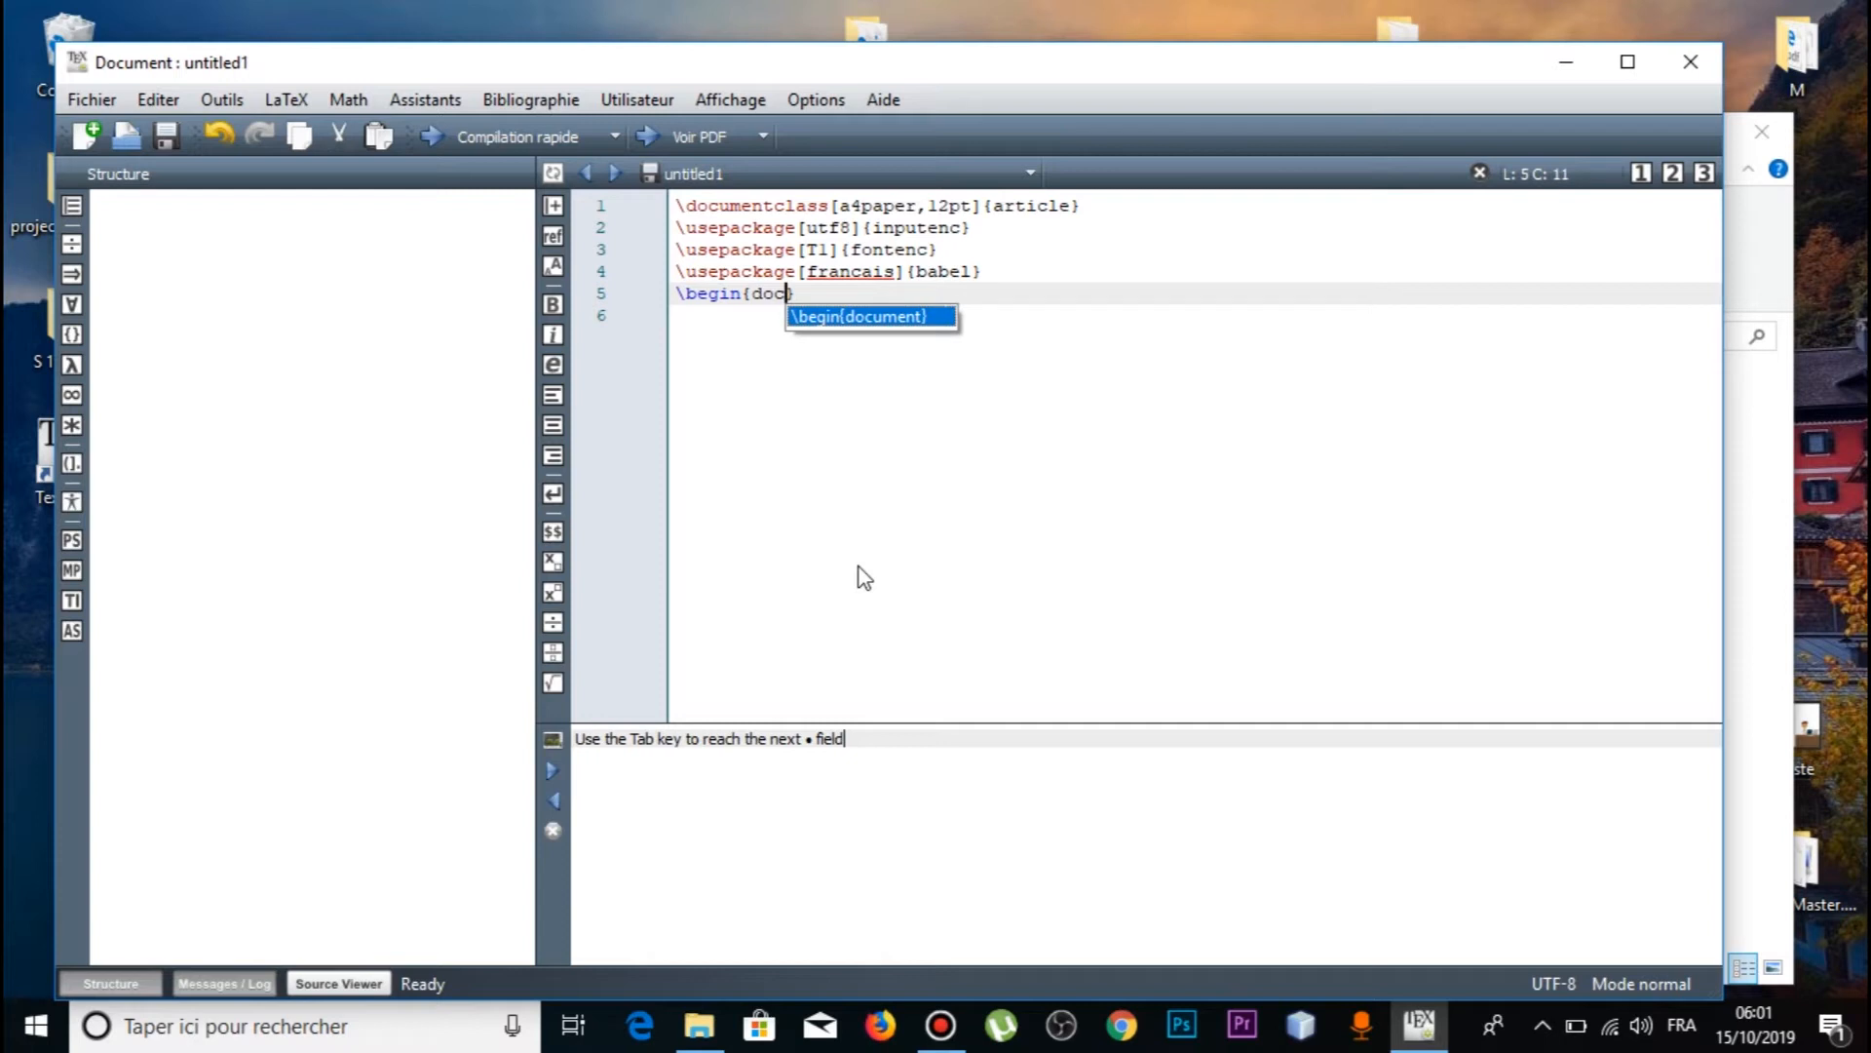
{"action": "key", "text": "Return"}
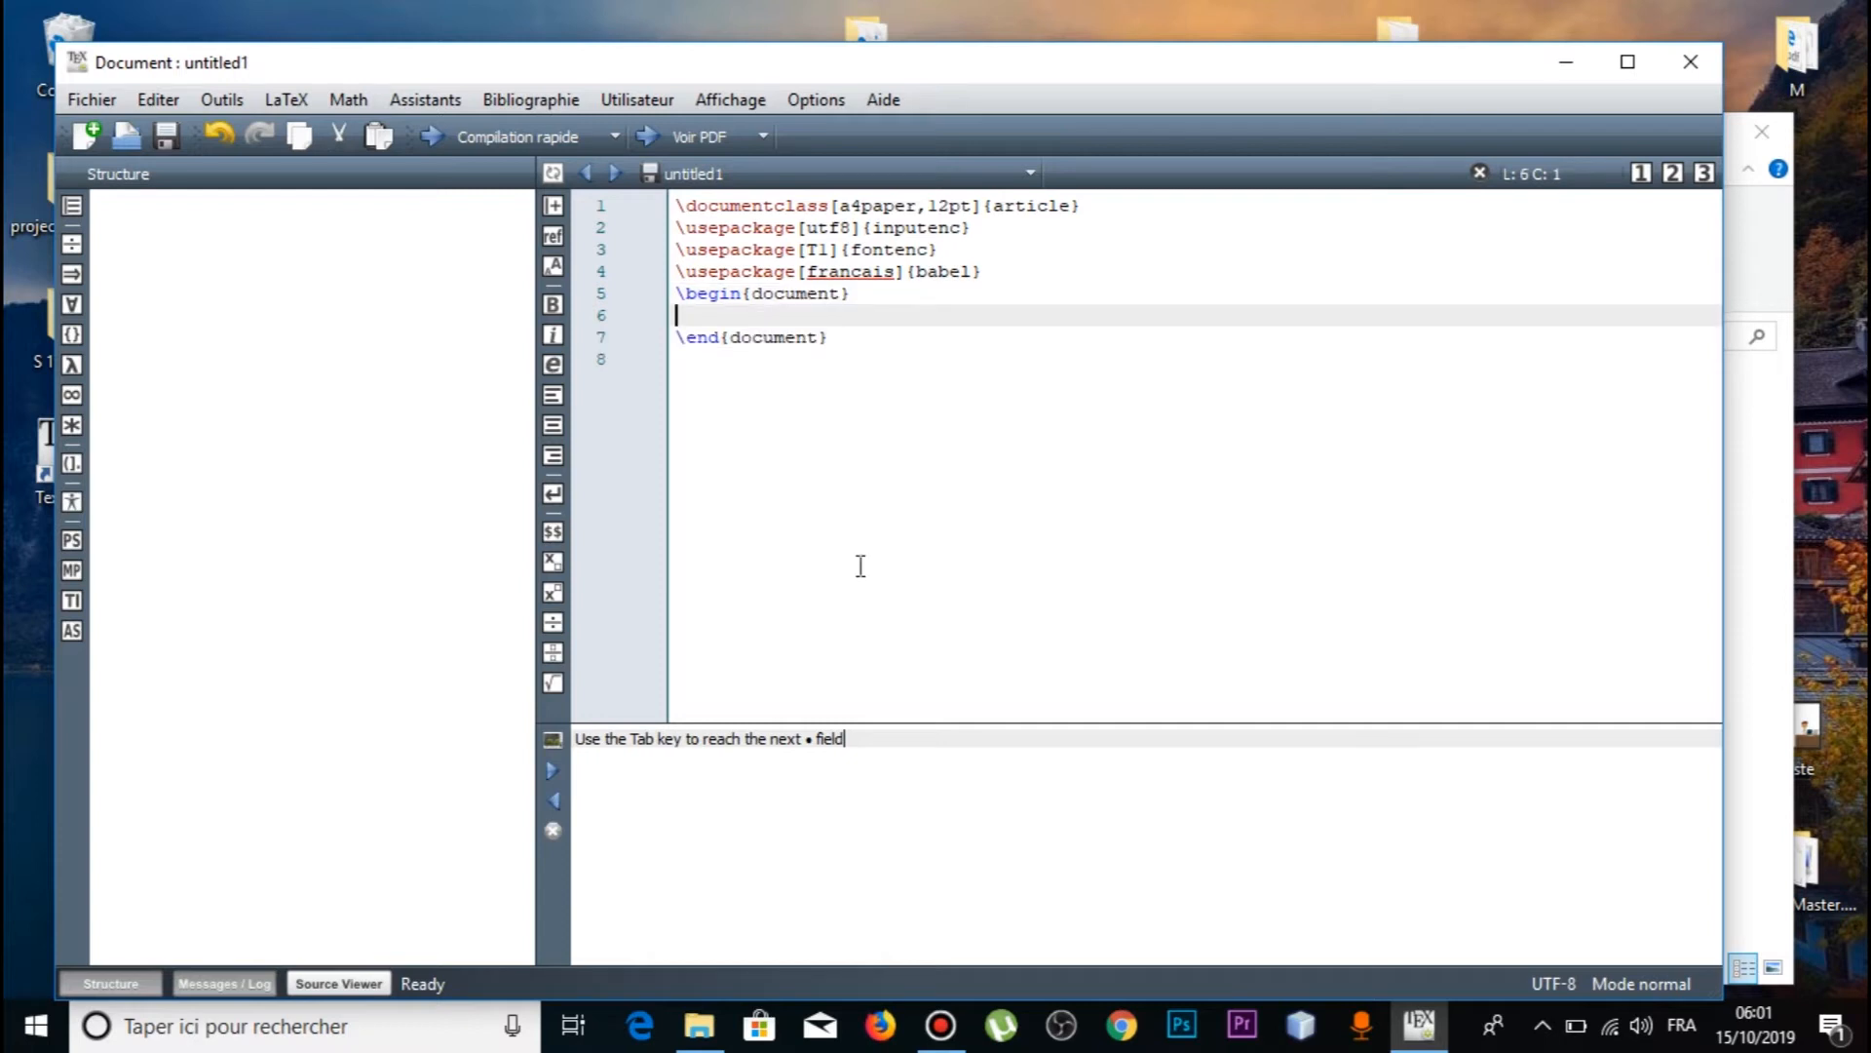
{"action": "type", "text": "fdghfgfgh"}
Try to run the quick compilation on the unsaved document.
{"action": "left_click", "coordinate": [419, 144]}
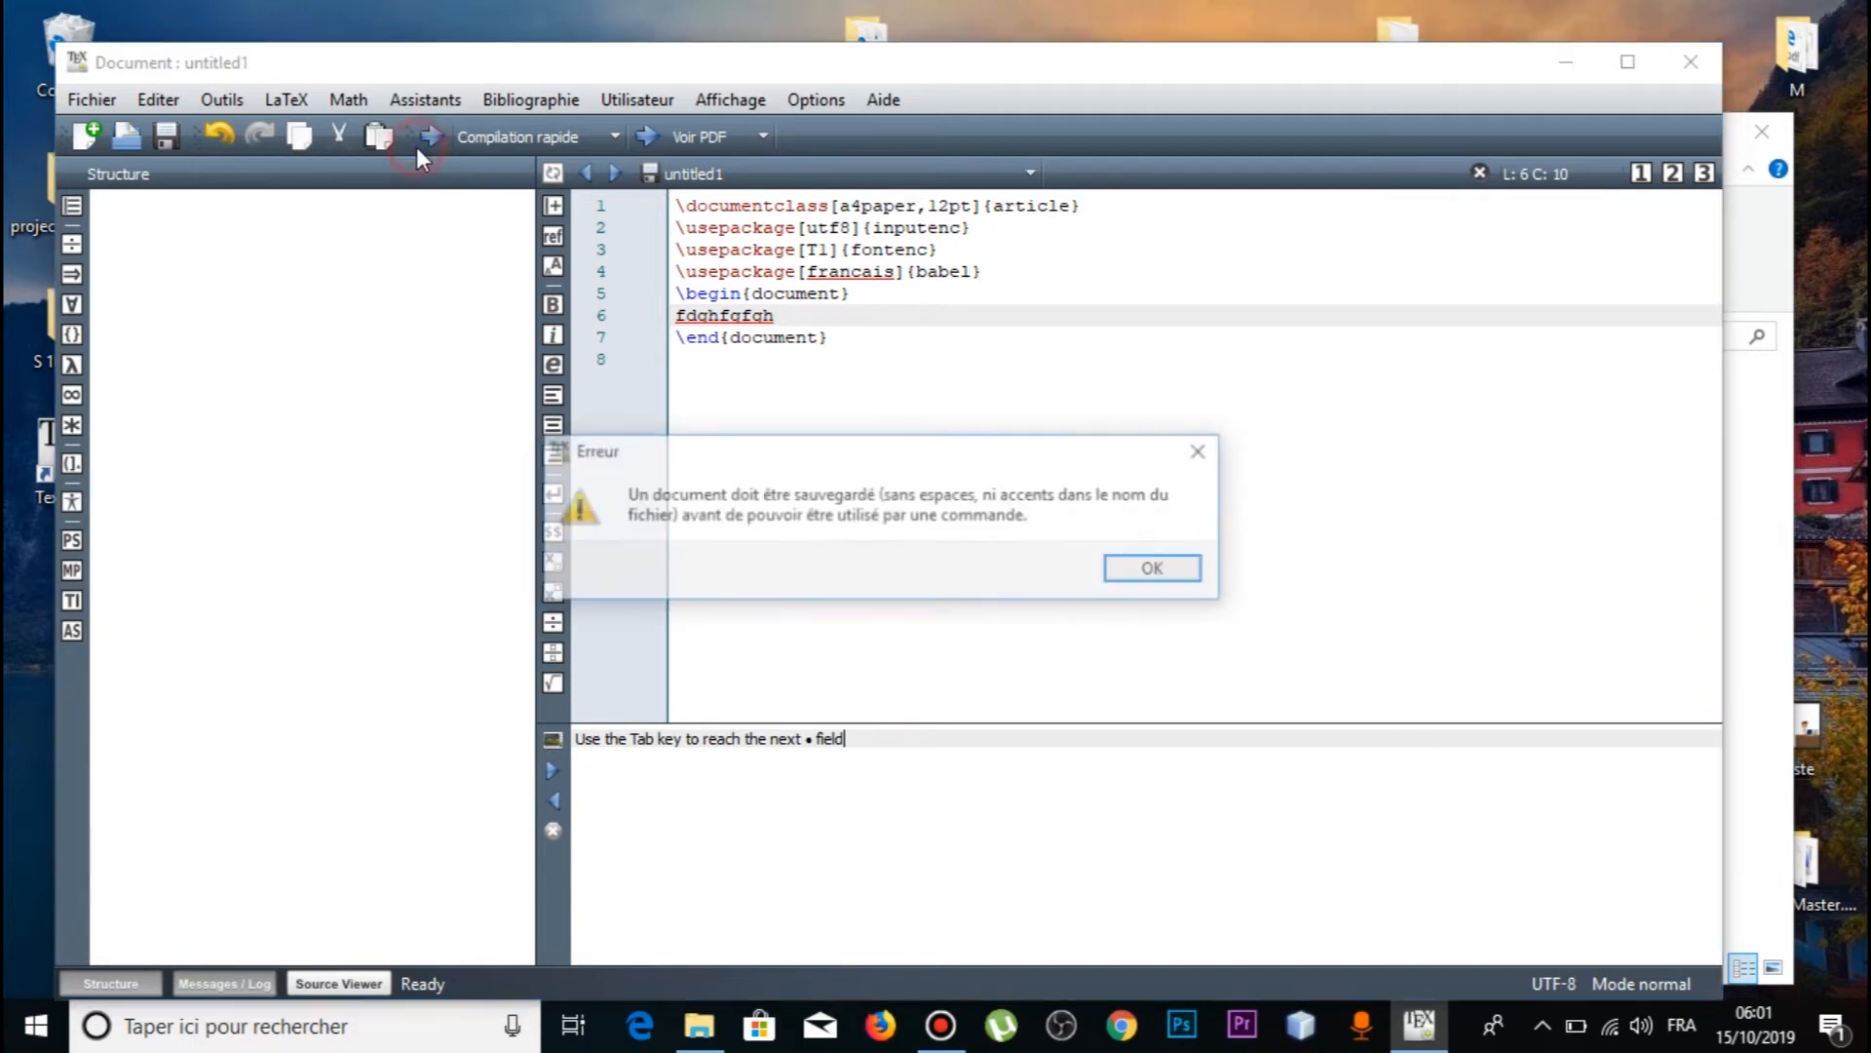
{"action": "left_click", "coordinate": [1159, 577]}
{"action": "left_click", "coordinate": [967, 567]}
{"action": "left_click", "coordinate": [968, 567]}
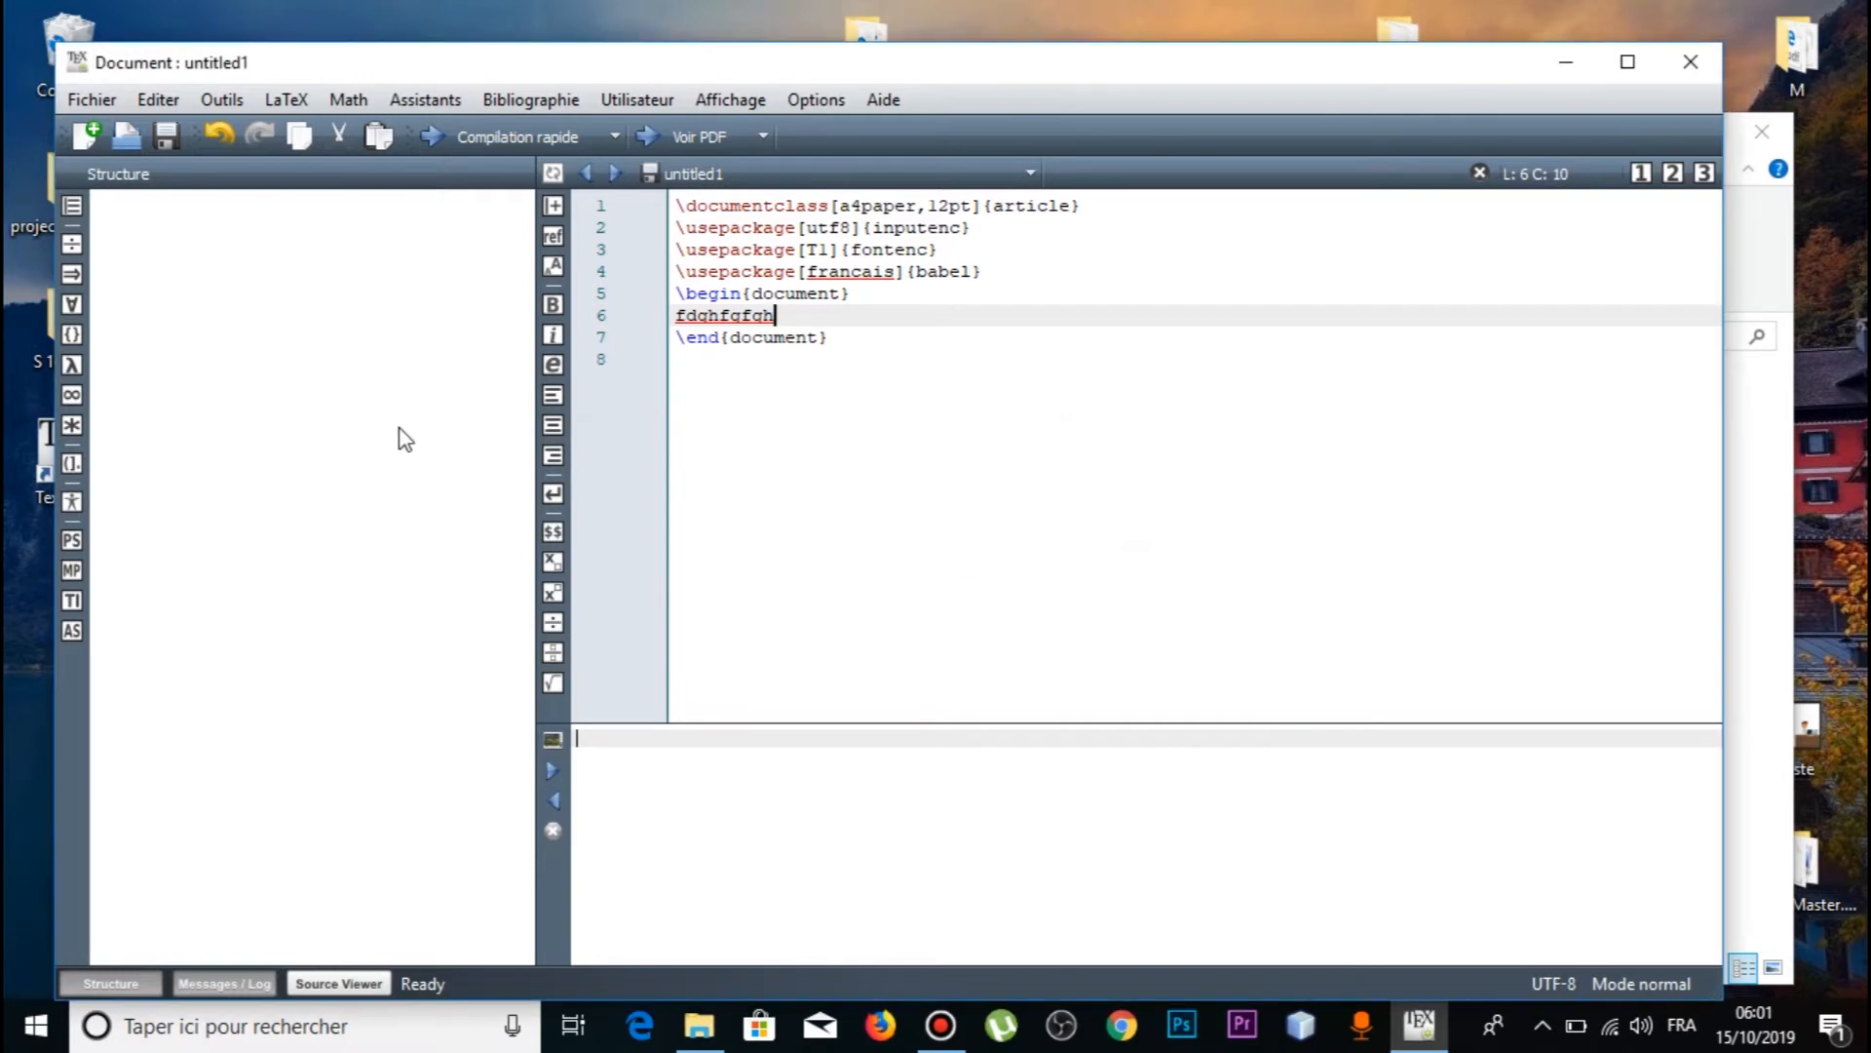
Save the document as hhhfgfg in the user's home folder.
{"action": "key", "text": "ctrl+s"}
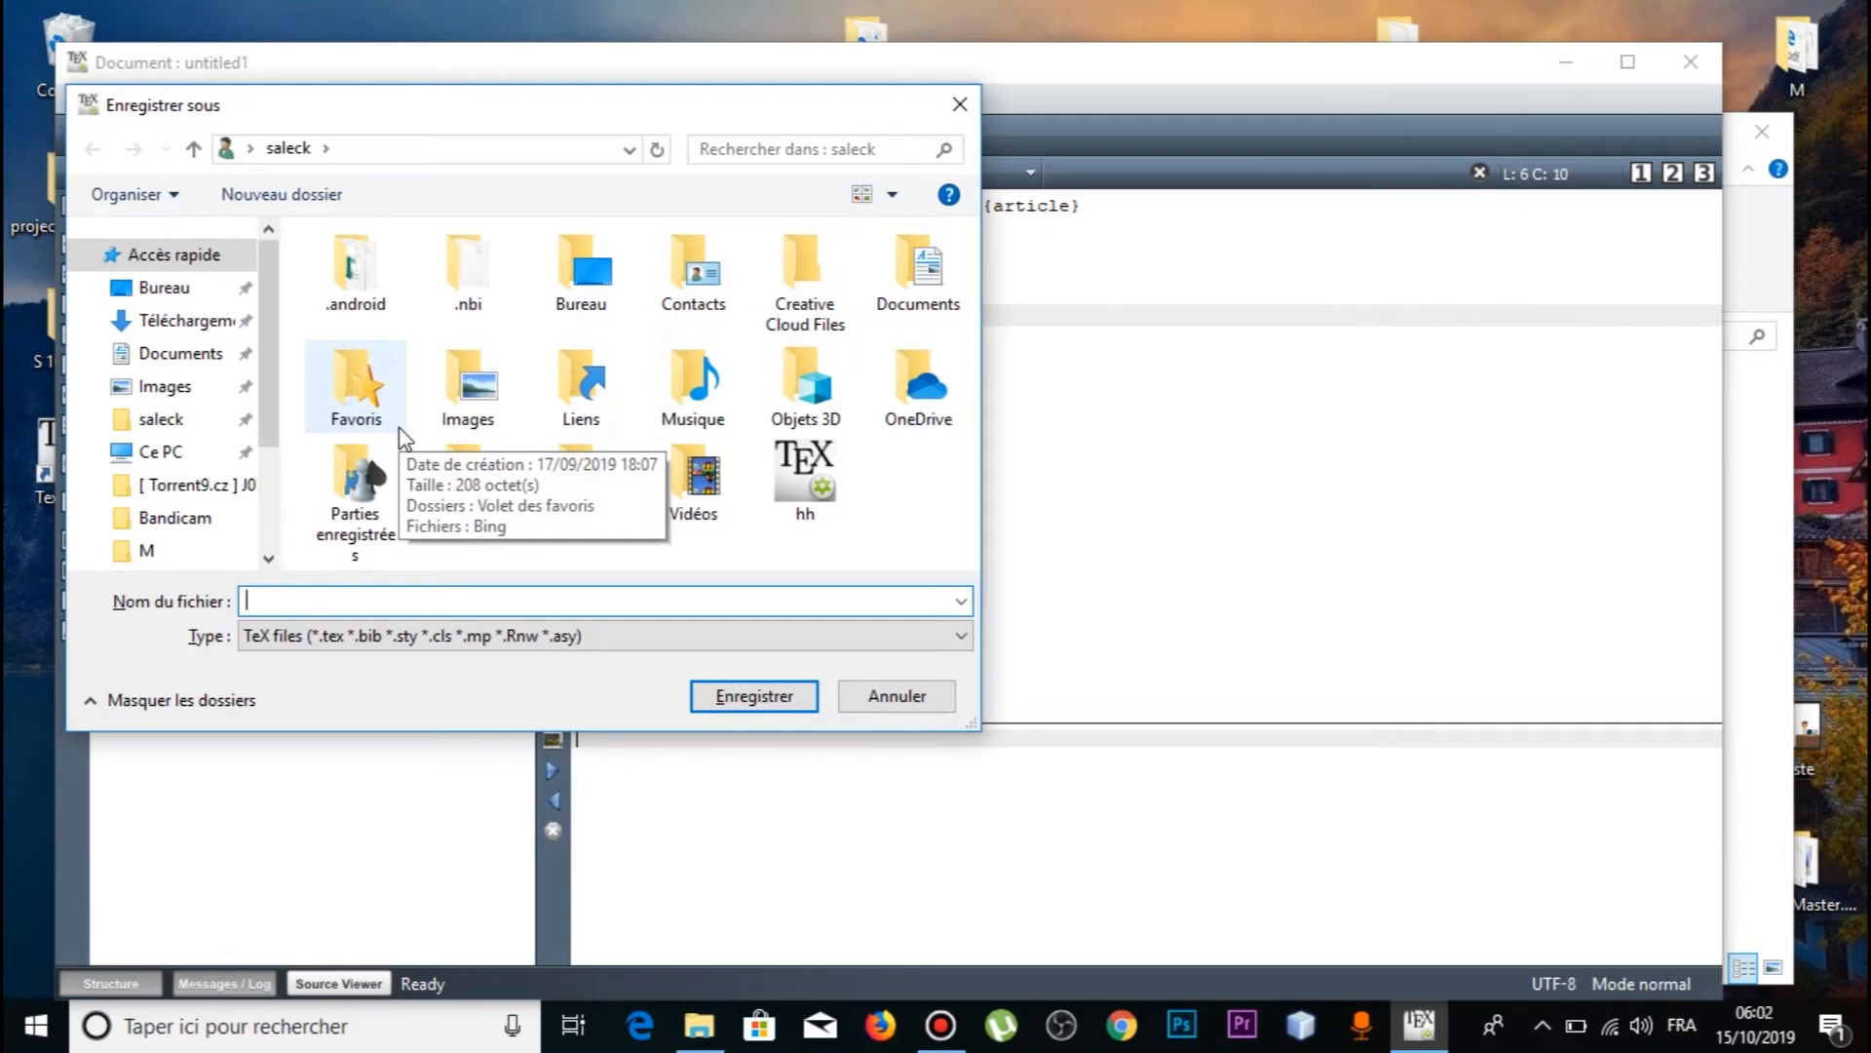
{"action": "type", "text": "hhhfgfg"}
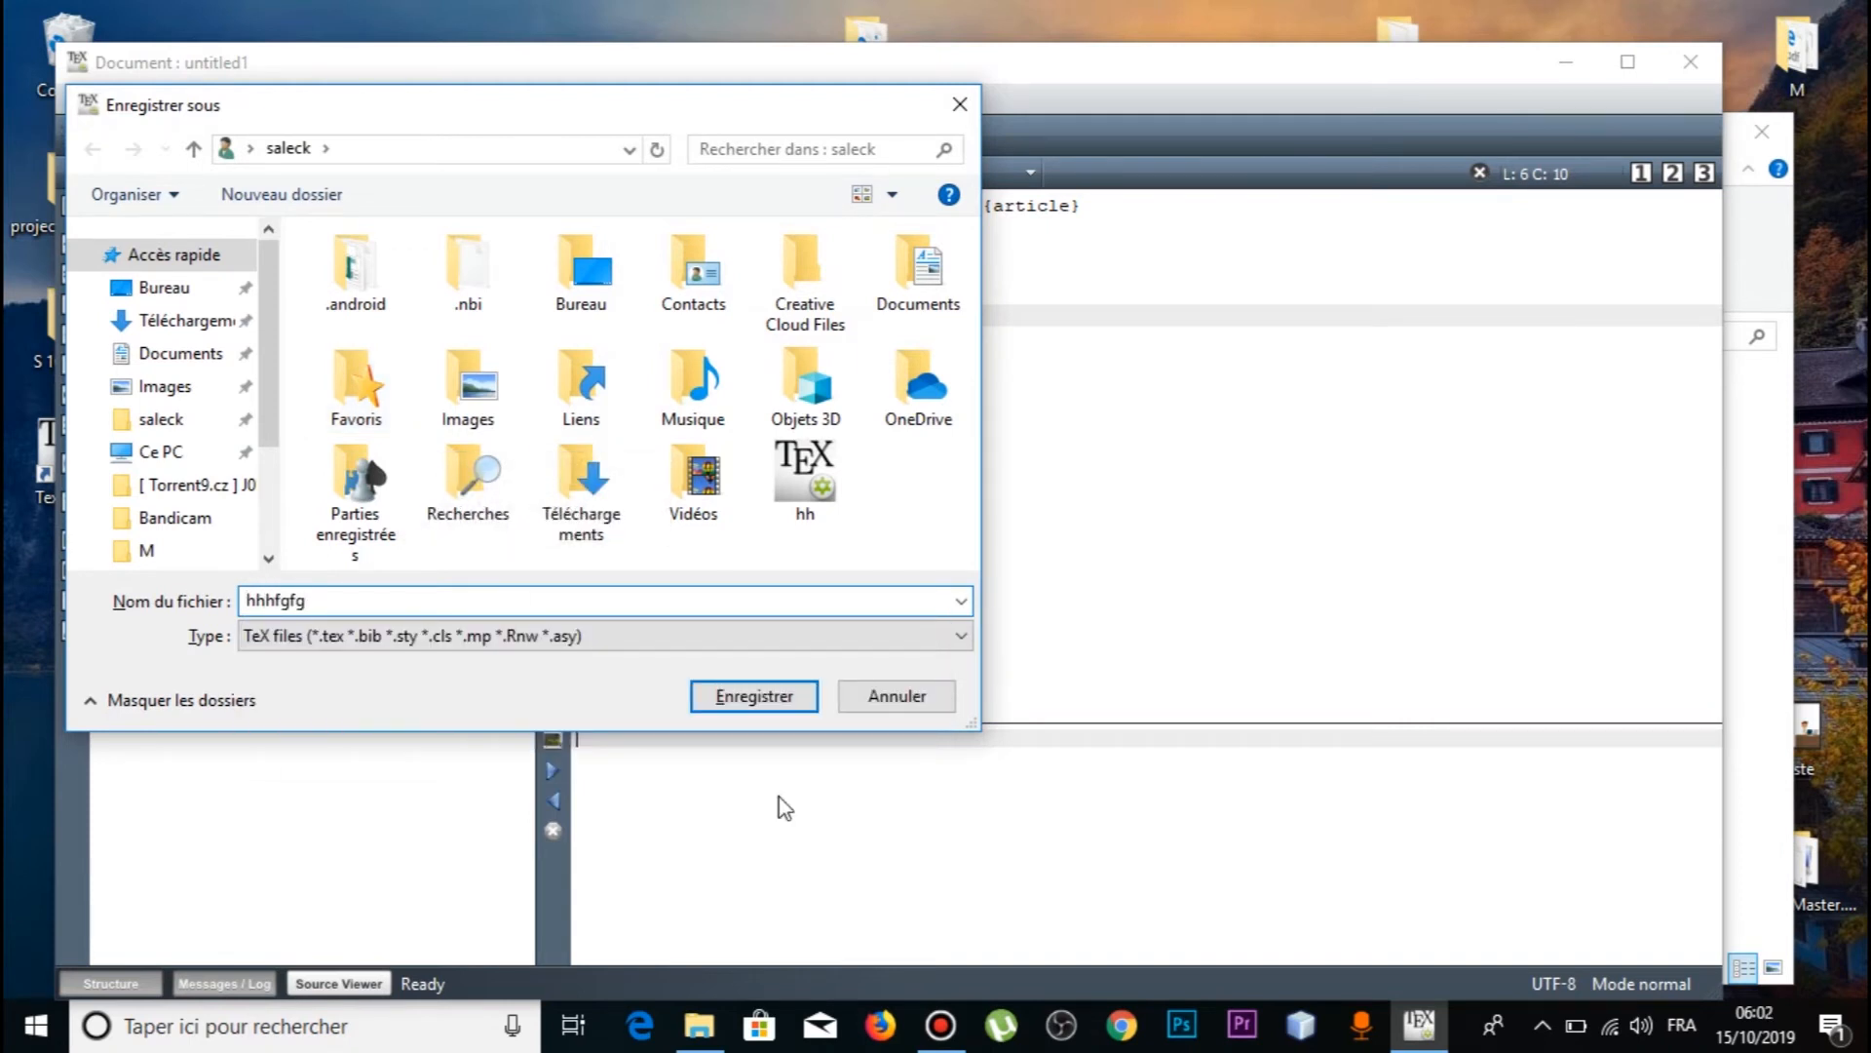
{"action": "left_click", "coordinate": [752, 697]}
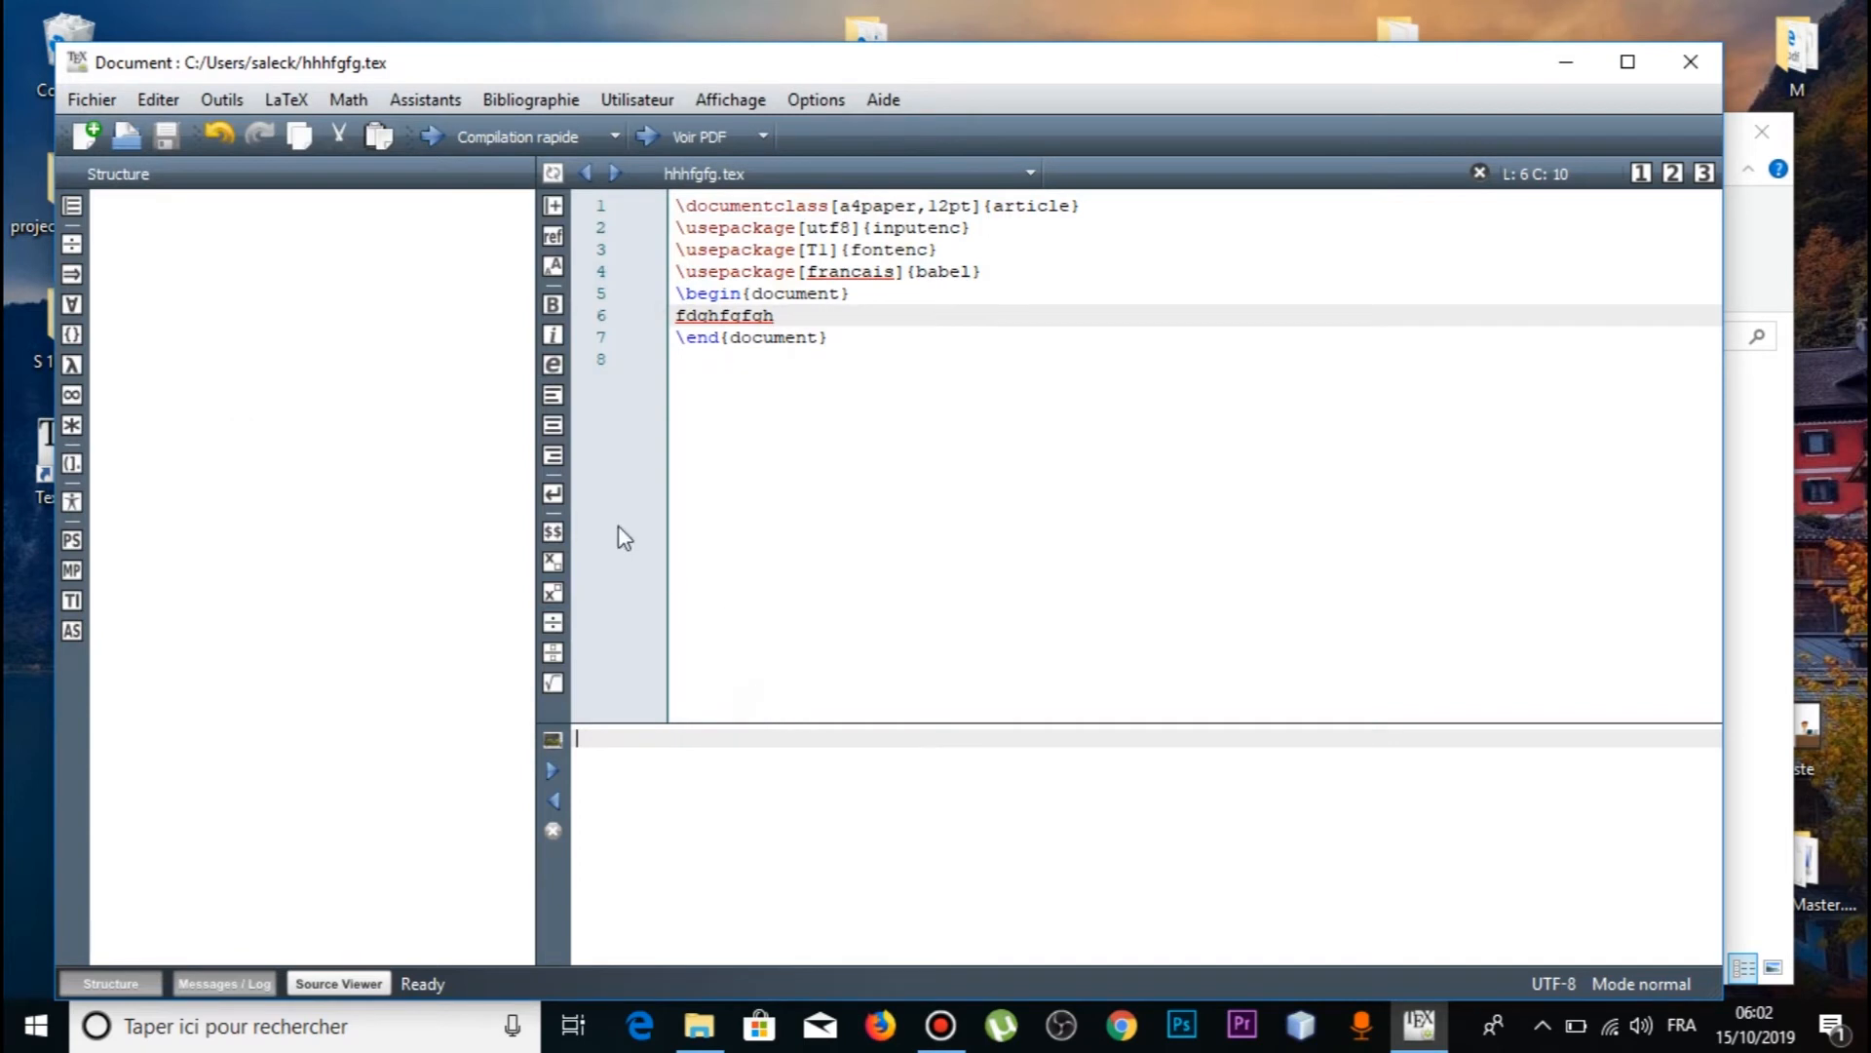
Run the quick compilation, view the generated PDF full screen, and close the viewer.
{"action": "left_click", "coordinate": [446, 134]}
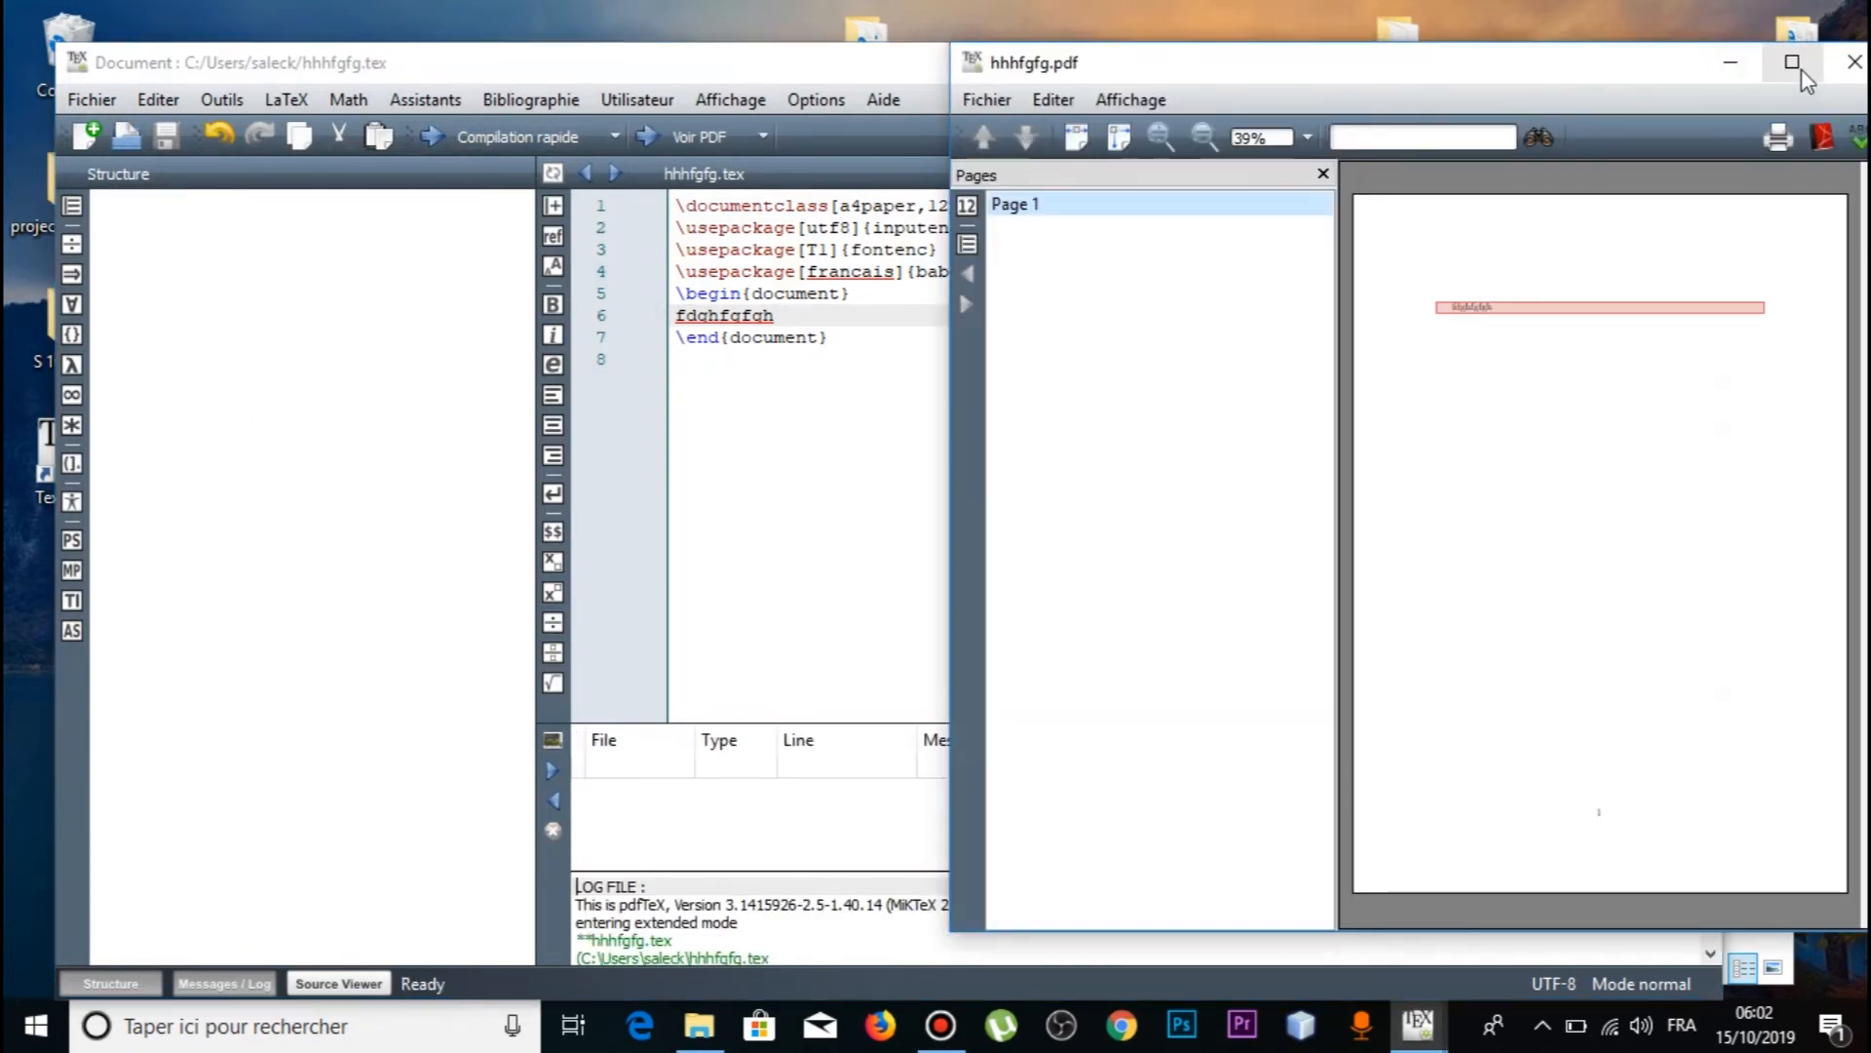
{"action": "left_click", "coordinate": [1791, 62]}
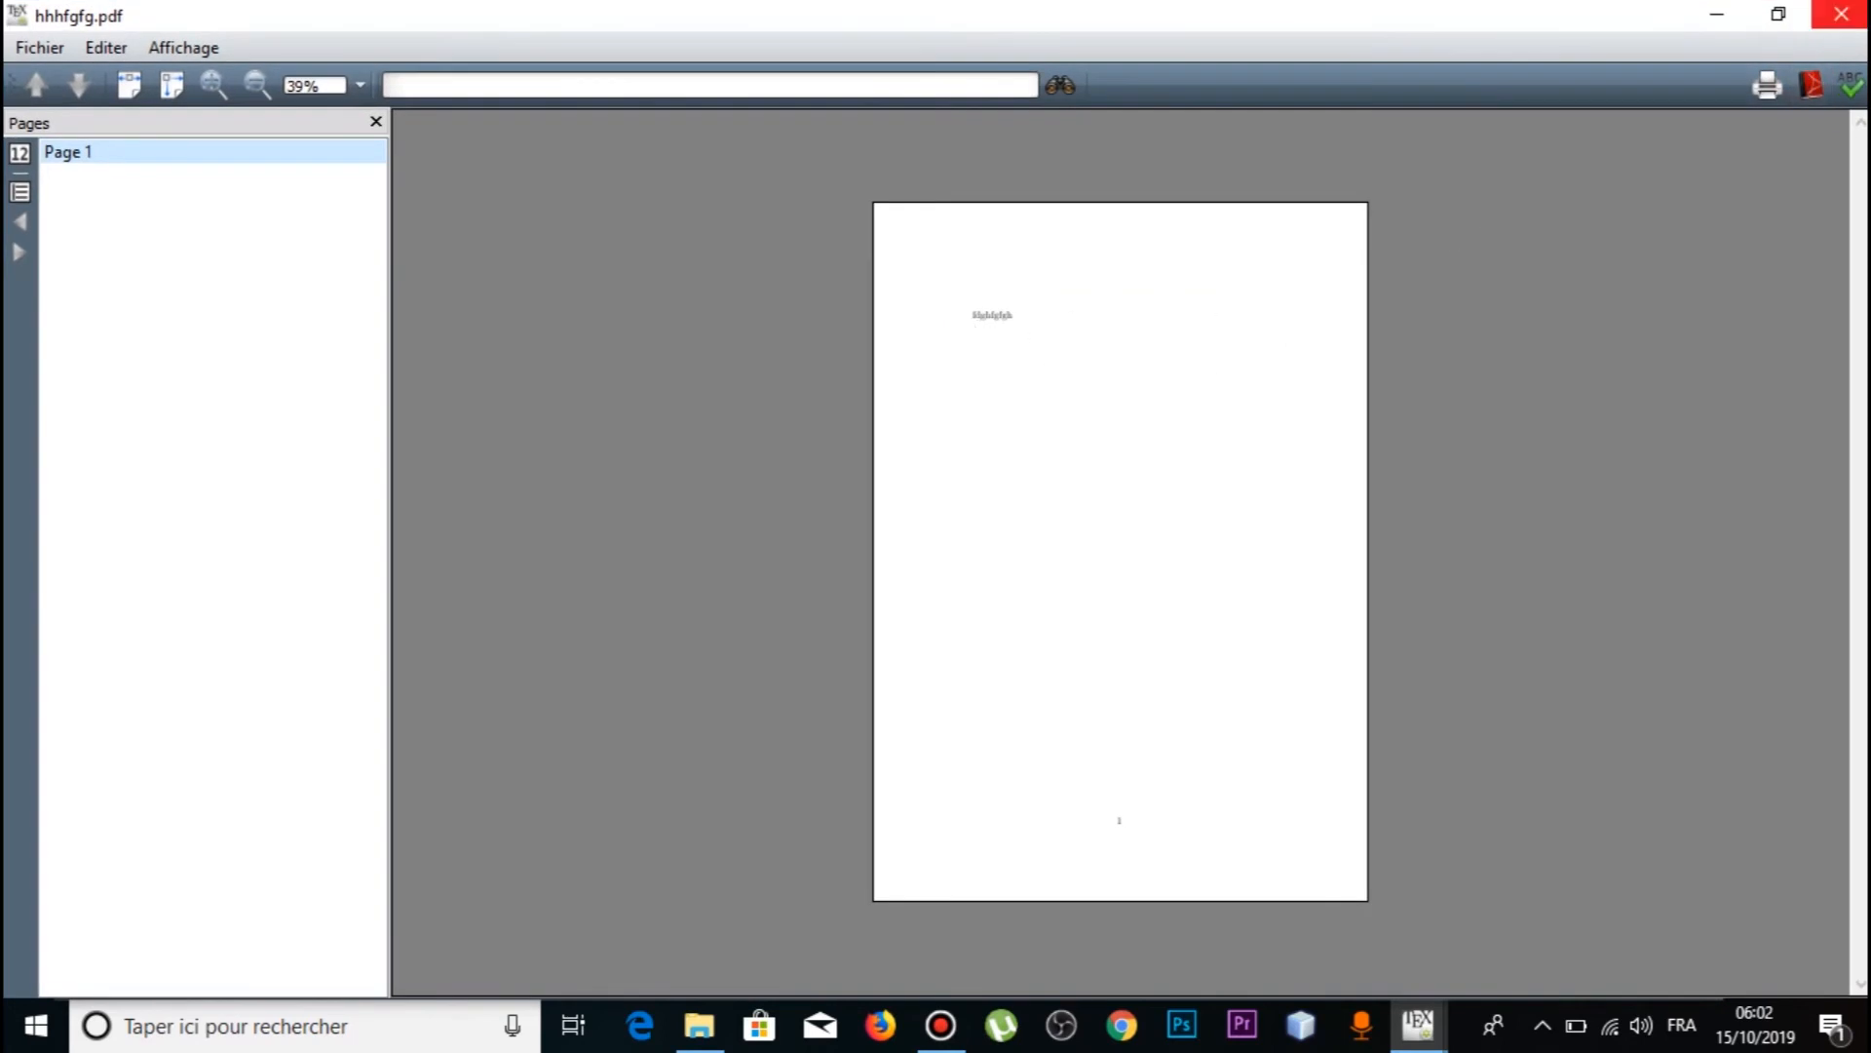
{"action": "left_click", "coordinate": [1841, 14]}
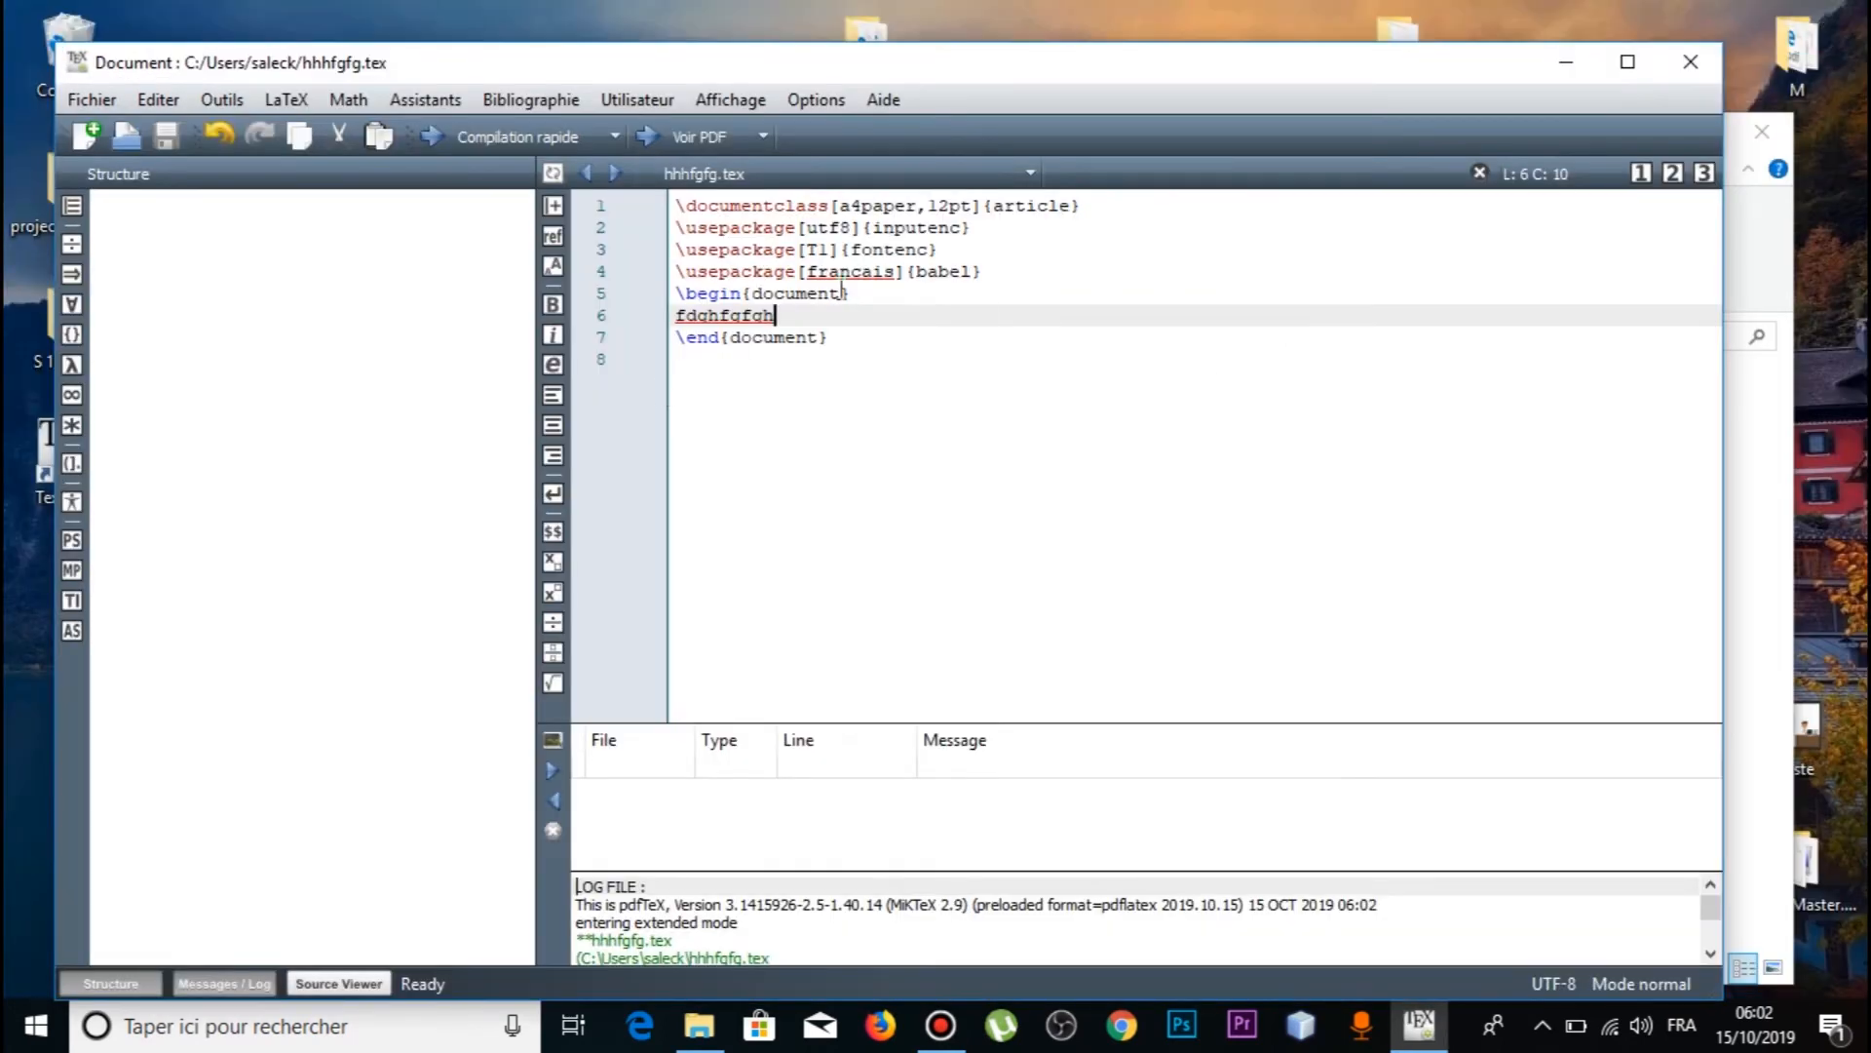
Wrap the body text fdghfgfgh in a \huge{} command, recompile, and check the PDF before minimizing it.
{"action": "left_click", "coordinate": [677, 317]}
{"action": "type", "text": "\\hug"}
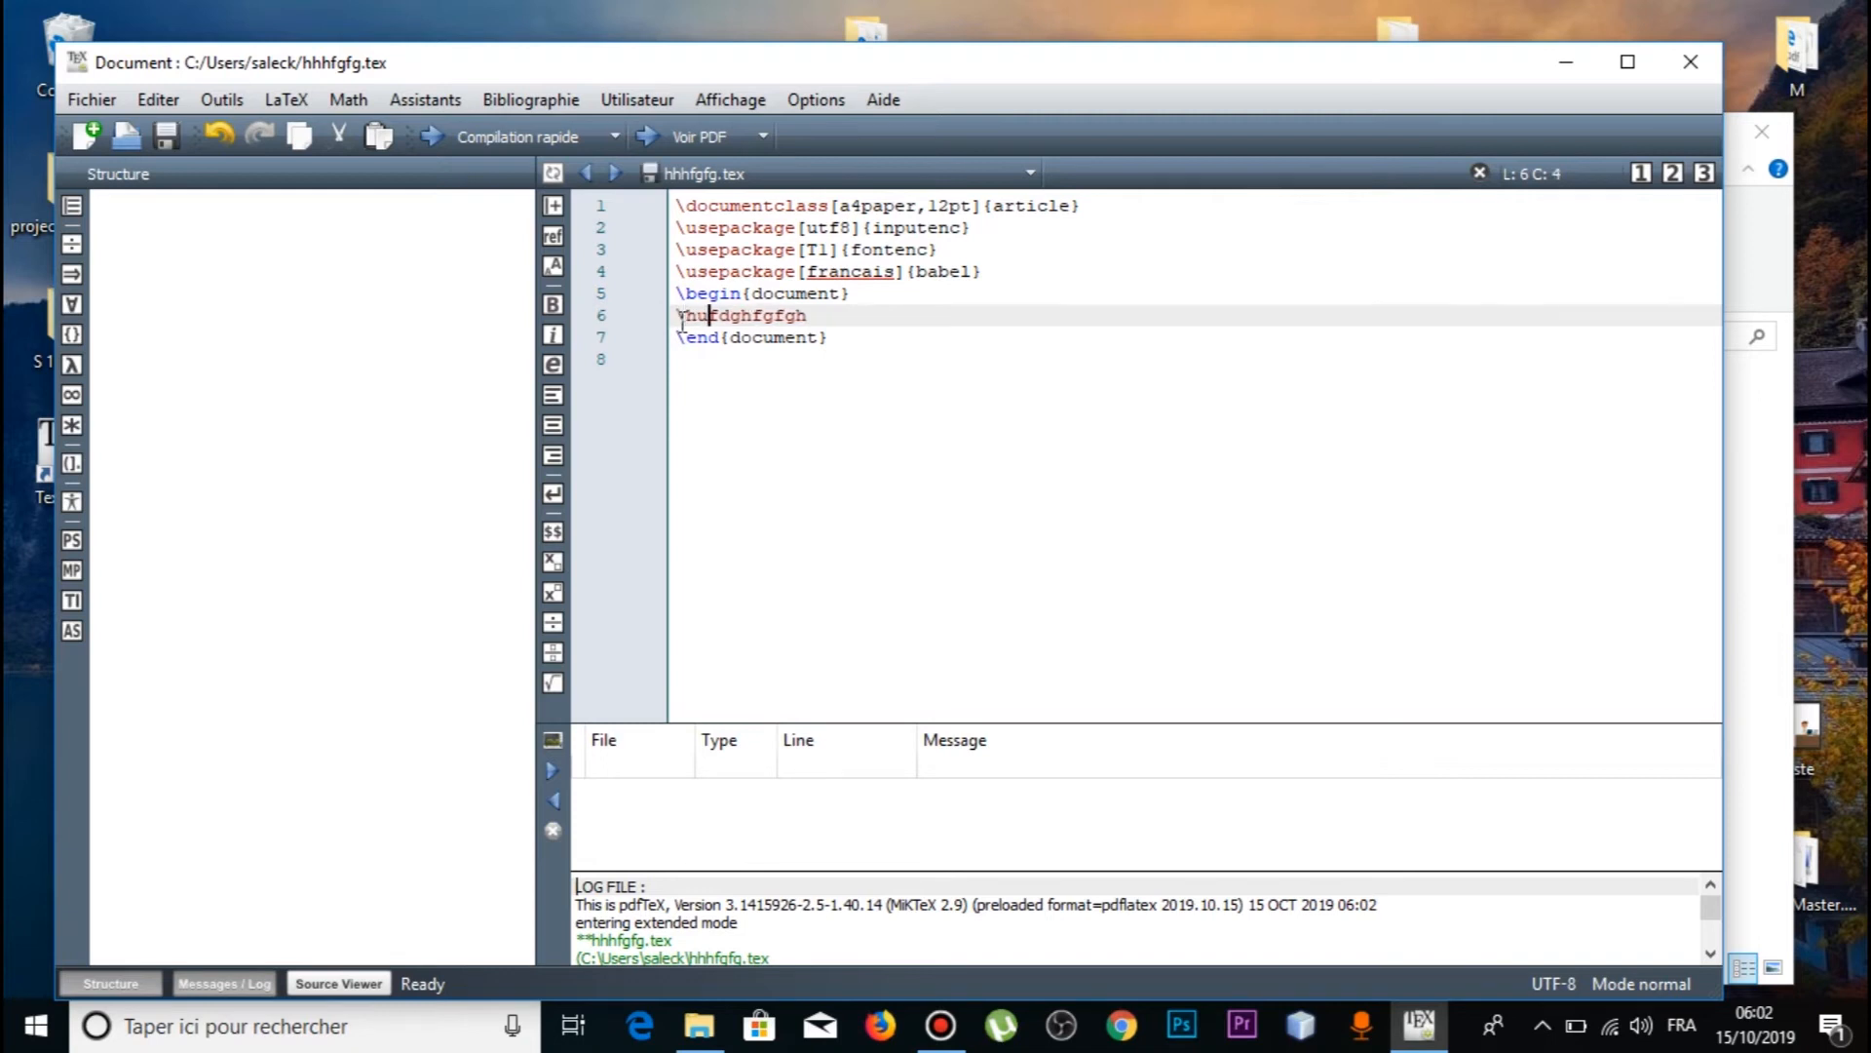
{"action": "type", "text": "e"}
{"action": "type", "text": "["}
{"action": "key", "text": "BackSpace"}
{"action": "type", "text": "{"}
{"action": "key", "text": "Right"}
{"action": "key", "text": "Right"}
{"action": "key", "text": "Right"}
{"action": "key", "text": "Right"}
{"action": "key", "text": "Right"}
{"action": "key", "text": "Right"}
{"action": "key", "text": "Right"}
{"action": "key", "text": "Right"}
{"action": "key", "text": "Right"}
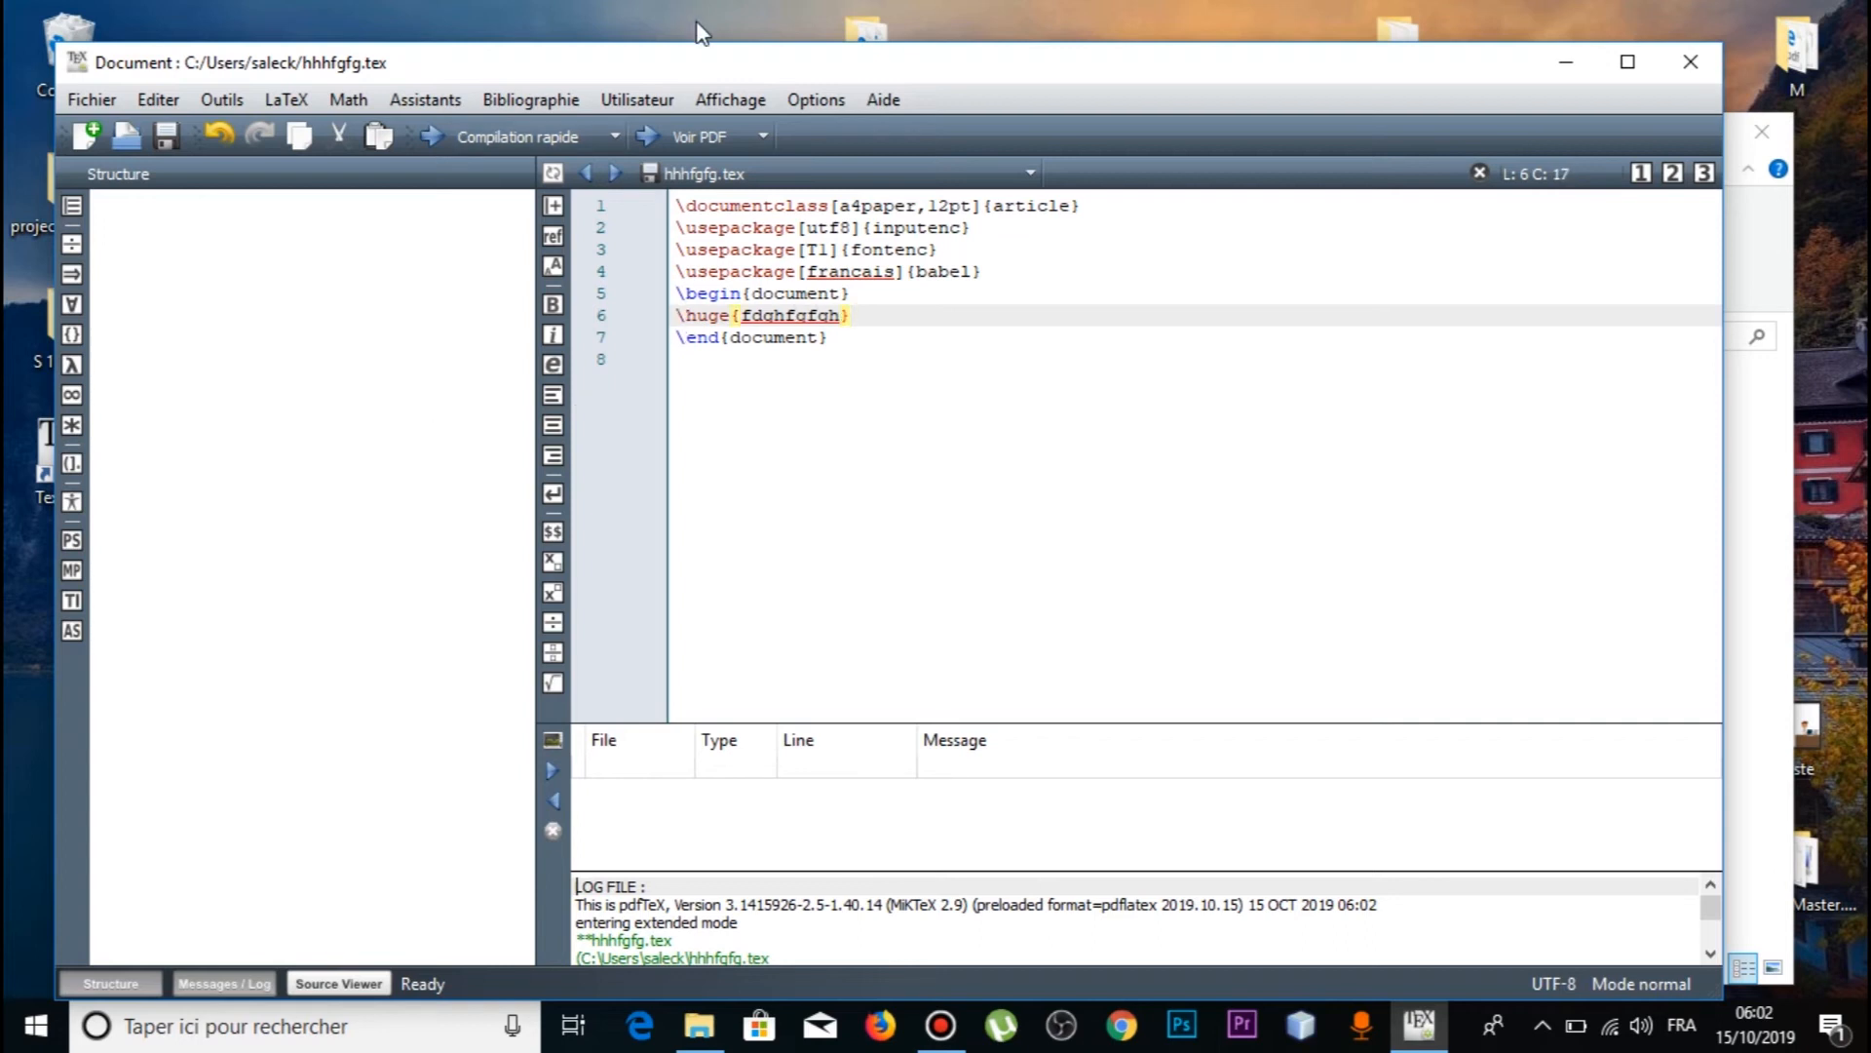
{"action": "left_click", "coordinate": [419, 139]}
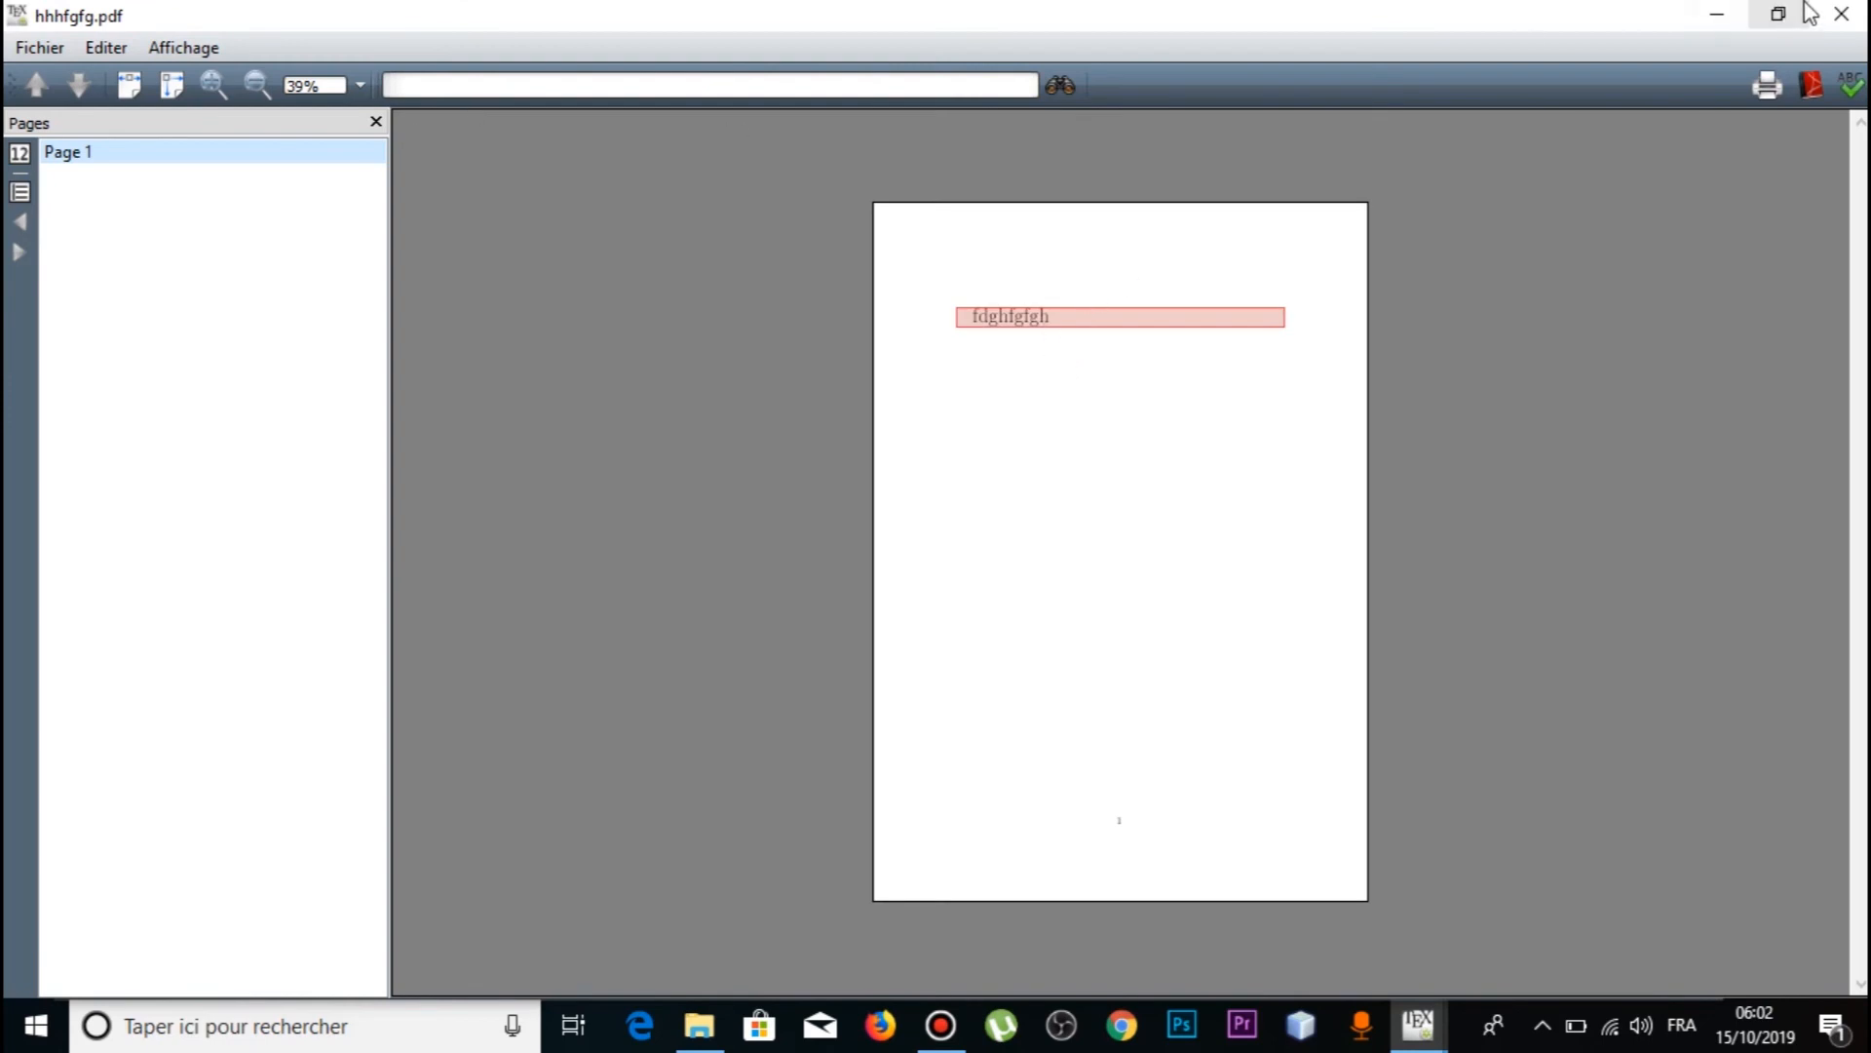
{"action": "left_click", "coordinate": [1720, 14]}
Change the size command around the body text to \Huge, recompile, and view the PDF before closing it.
{"action": "left_click", "coordinate": [702, 317]}
{"action": "key", "text": "BackSpace"}
{"action": "type", "text": "Huge{fdghfgfgh"}
{"action": "left_click", "coordinate": [423, 149]}
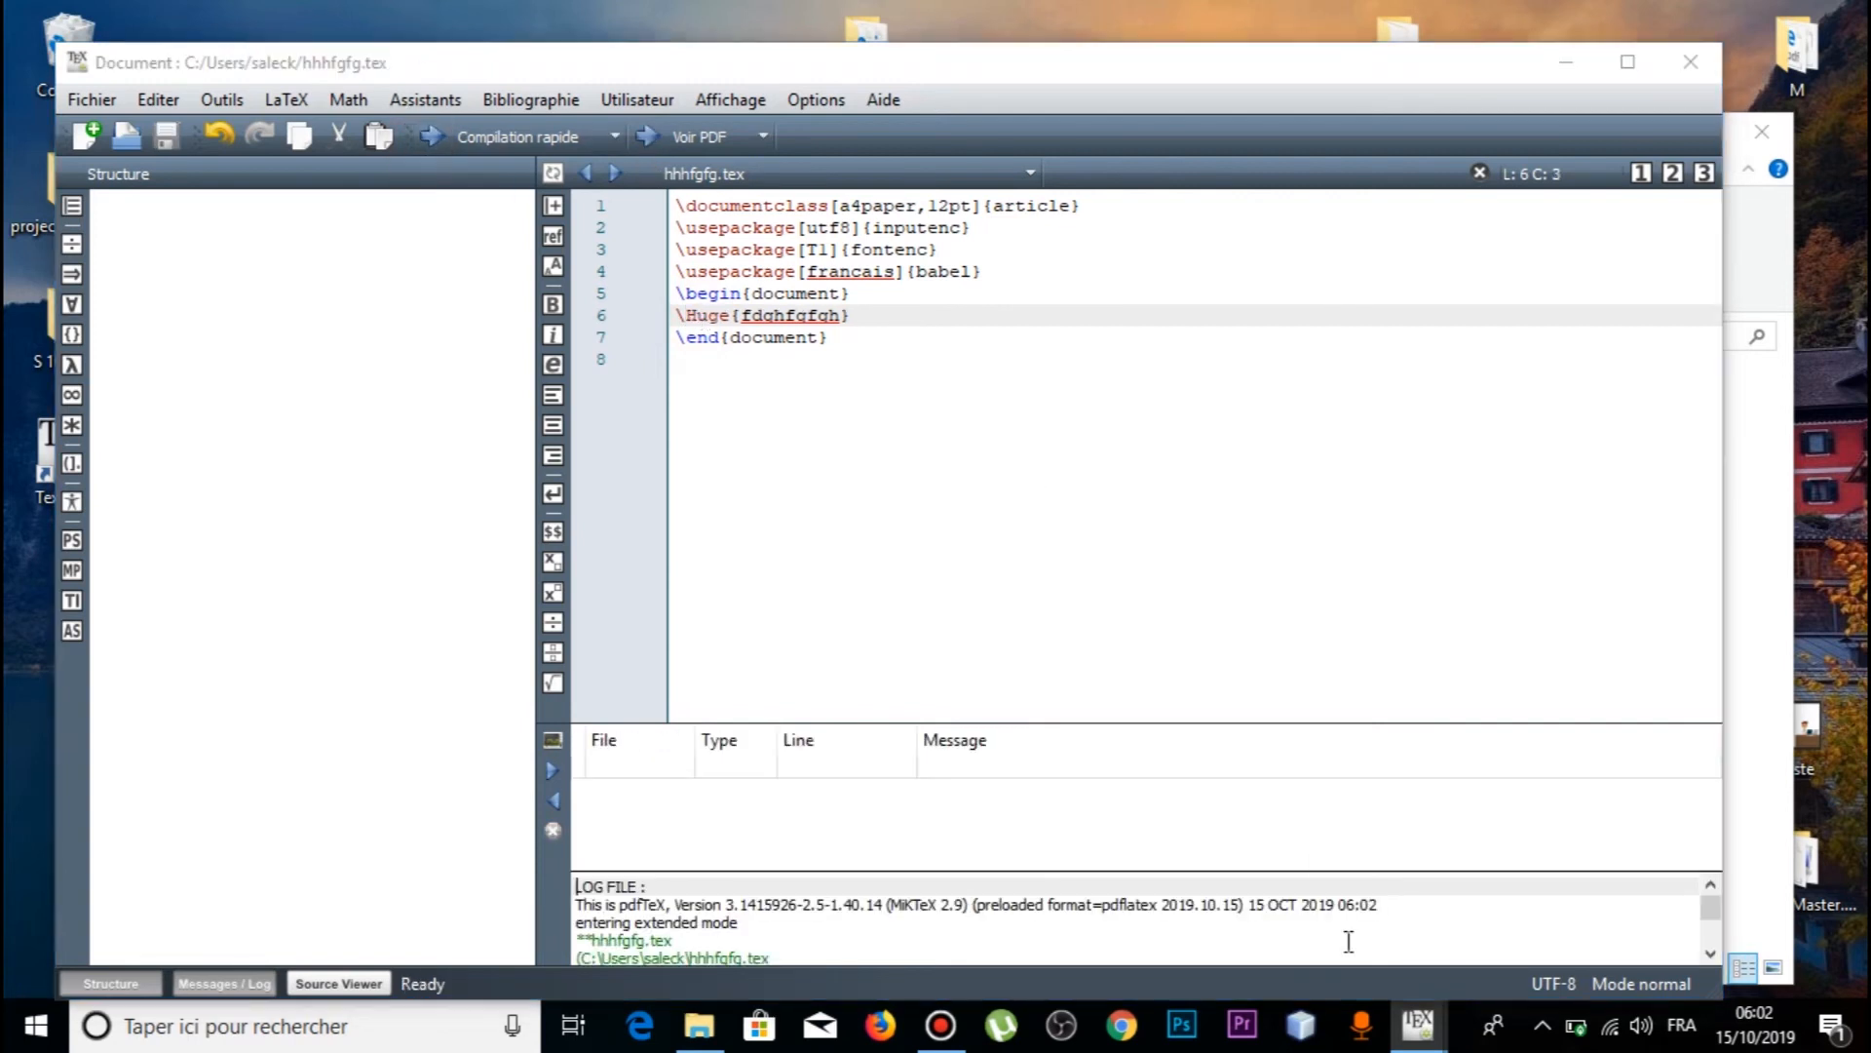
{"action": "mouse_move", "coordinate": [1418, 1023]}
{"action": "left_click", "coordinate": [1518, 842]}
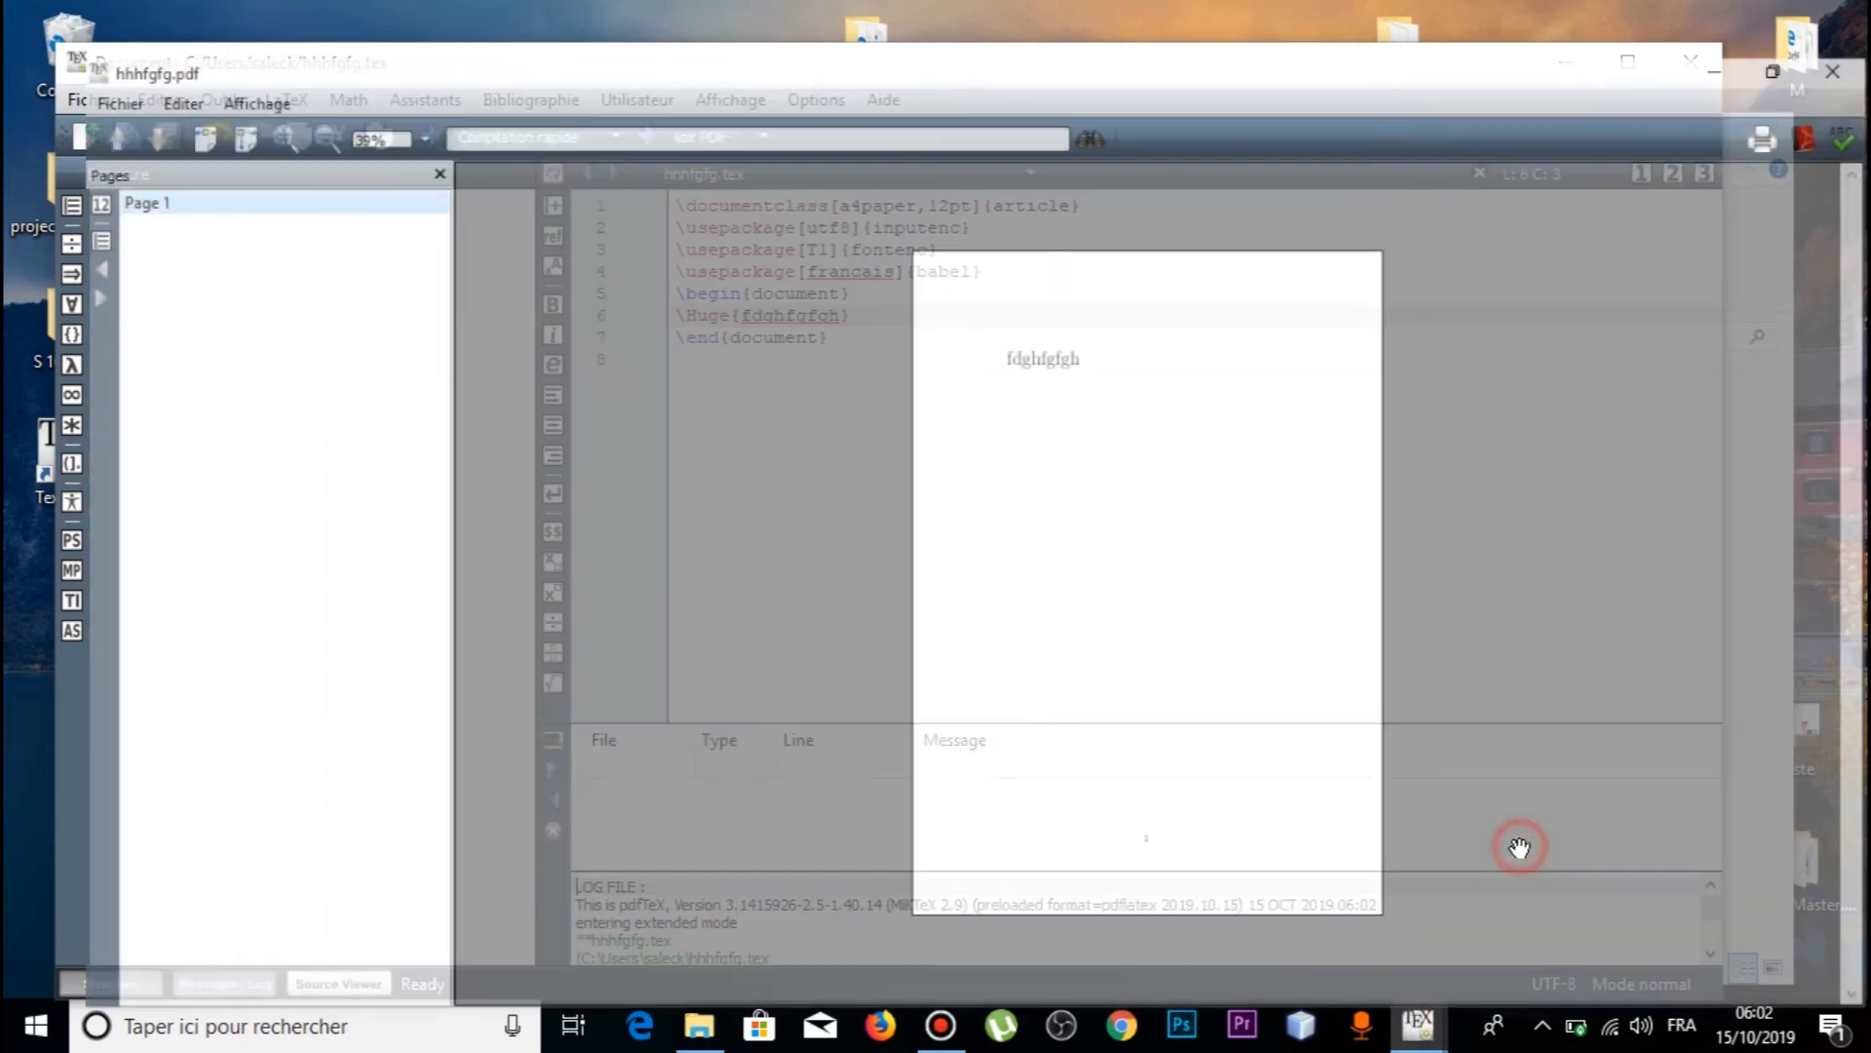
{"action": "left_click", "coordinate": [1779, 13]}
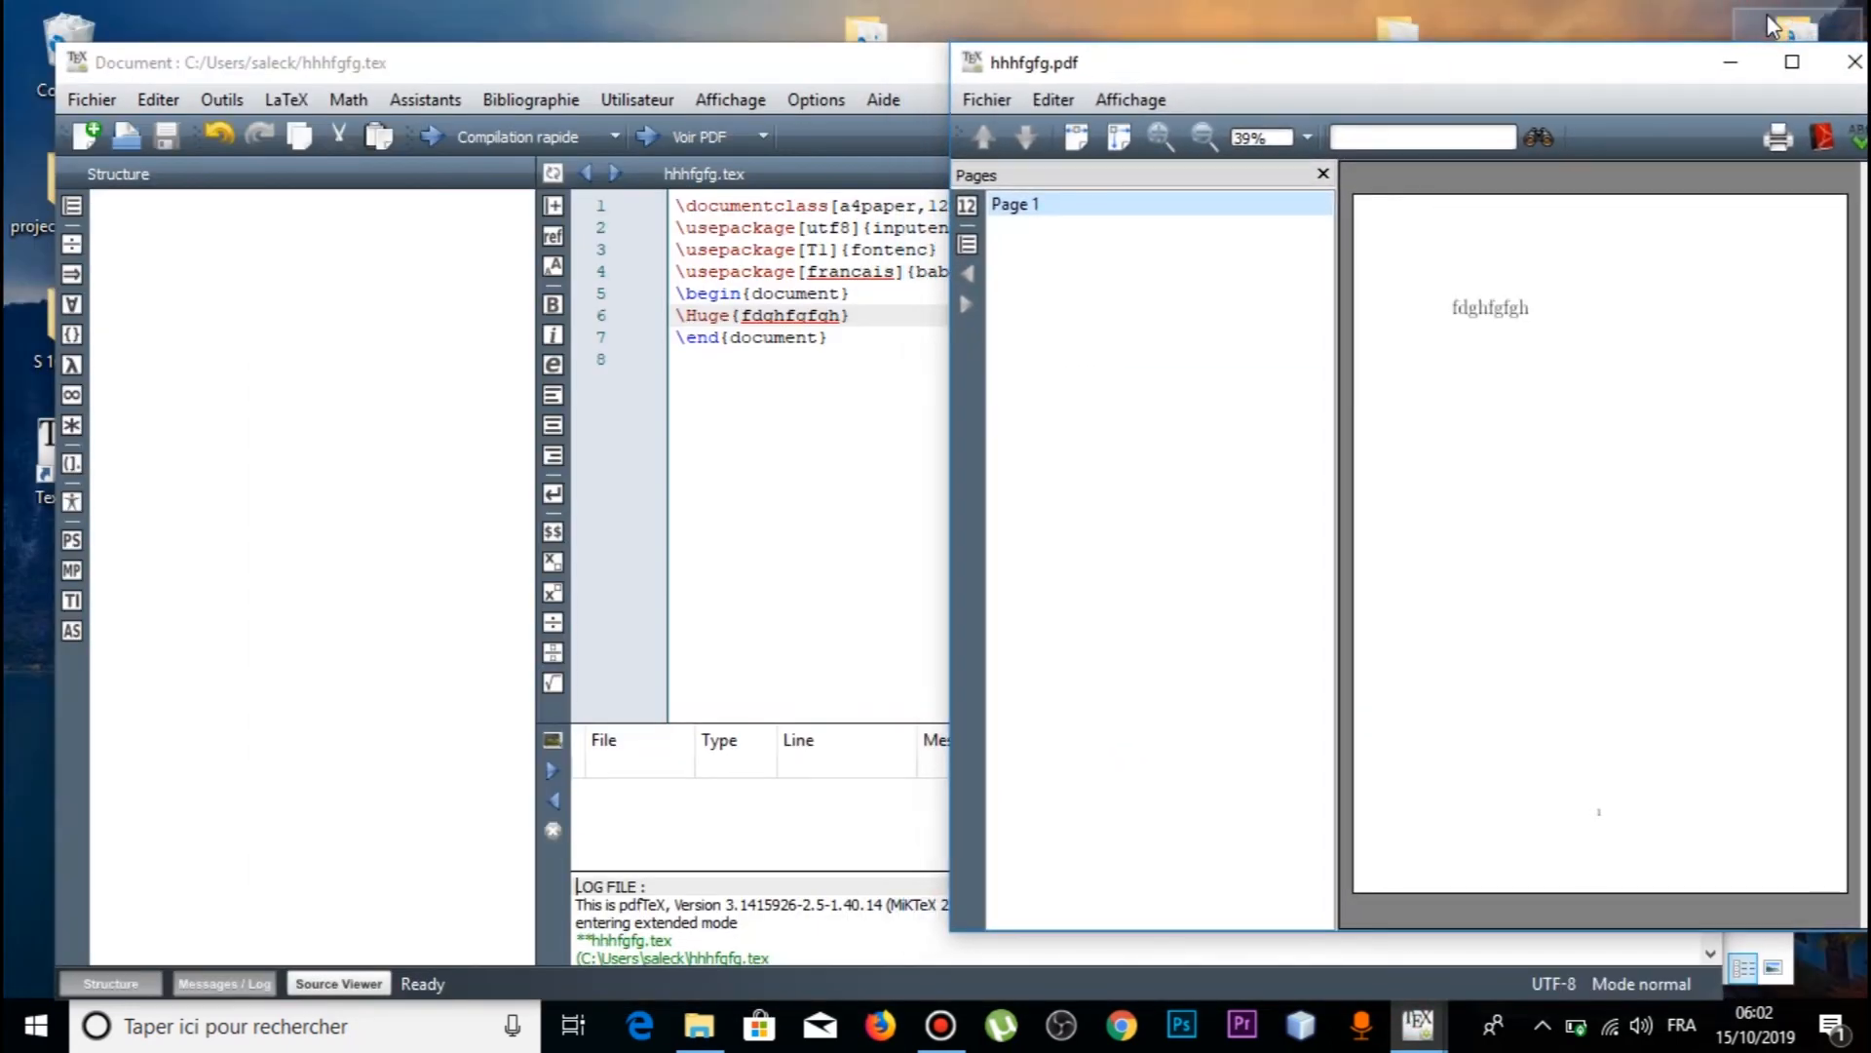
{"action": "left_click", "coordinate": [1855, 62]}
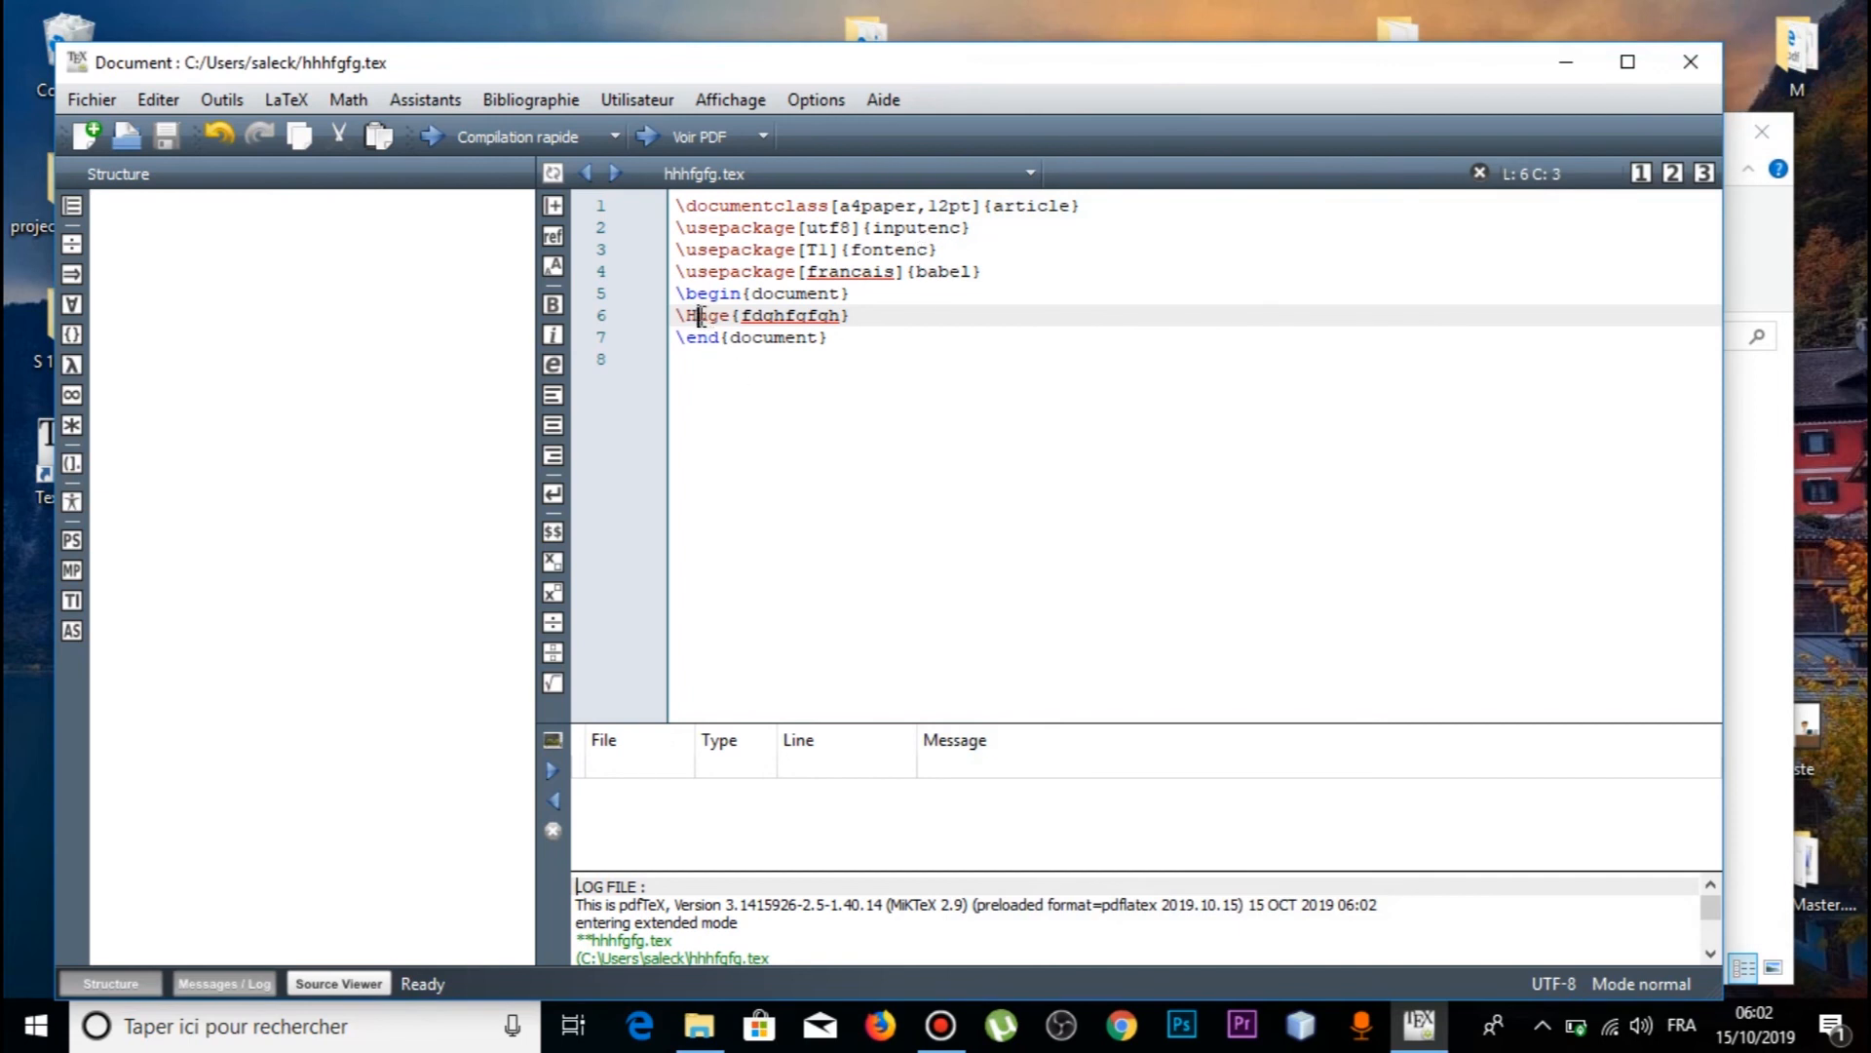
Change the size command around the body text to \Large, recompile, and view the PDF before closing it.
{"action": "left_click_drag", "start_coordinate": [714, 315], "coordinate": [690, 315]}
{"action": "type", "text": "large"}
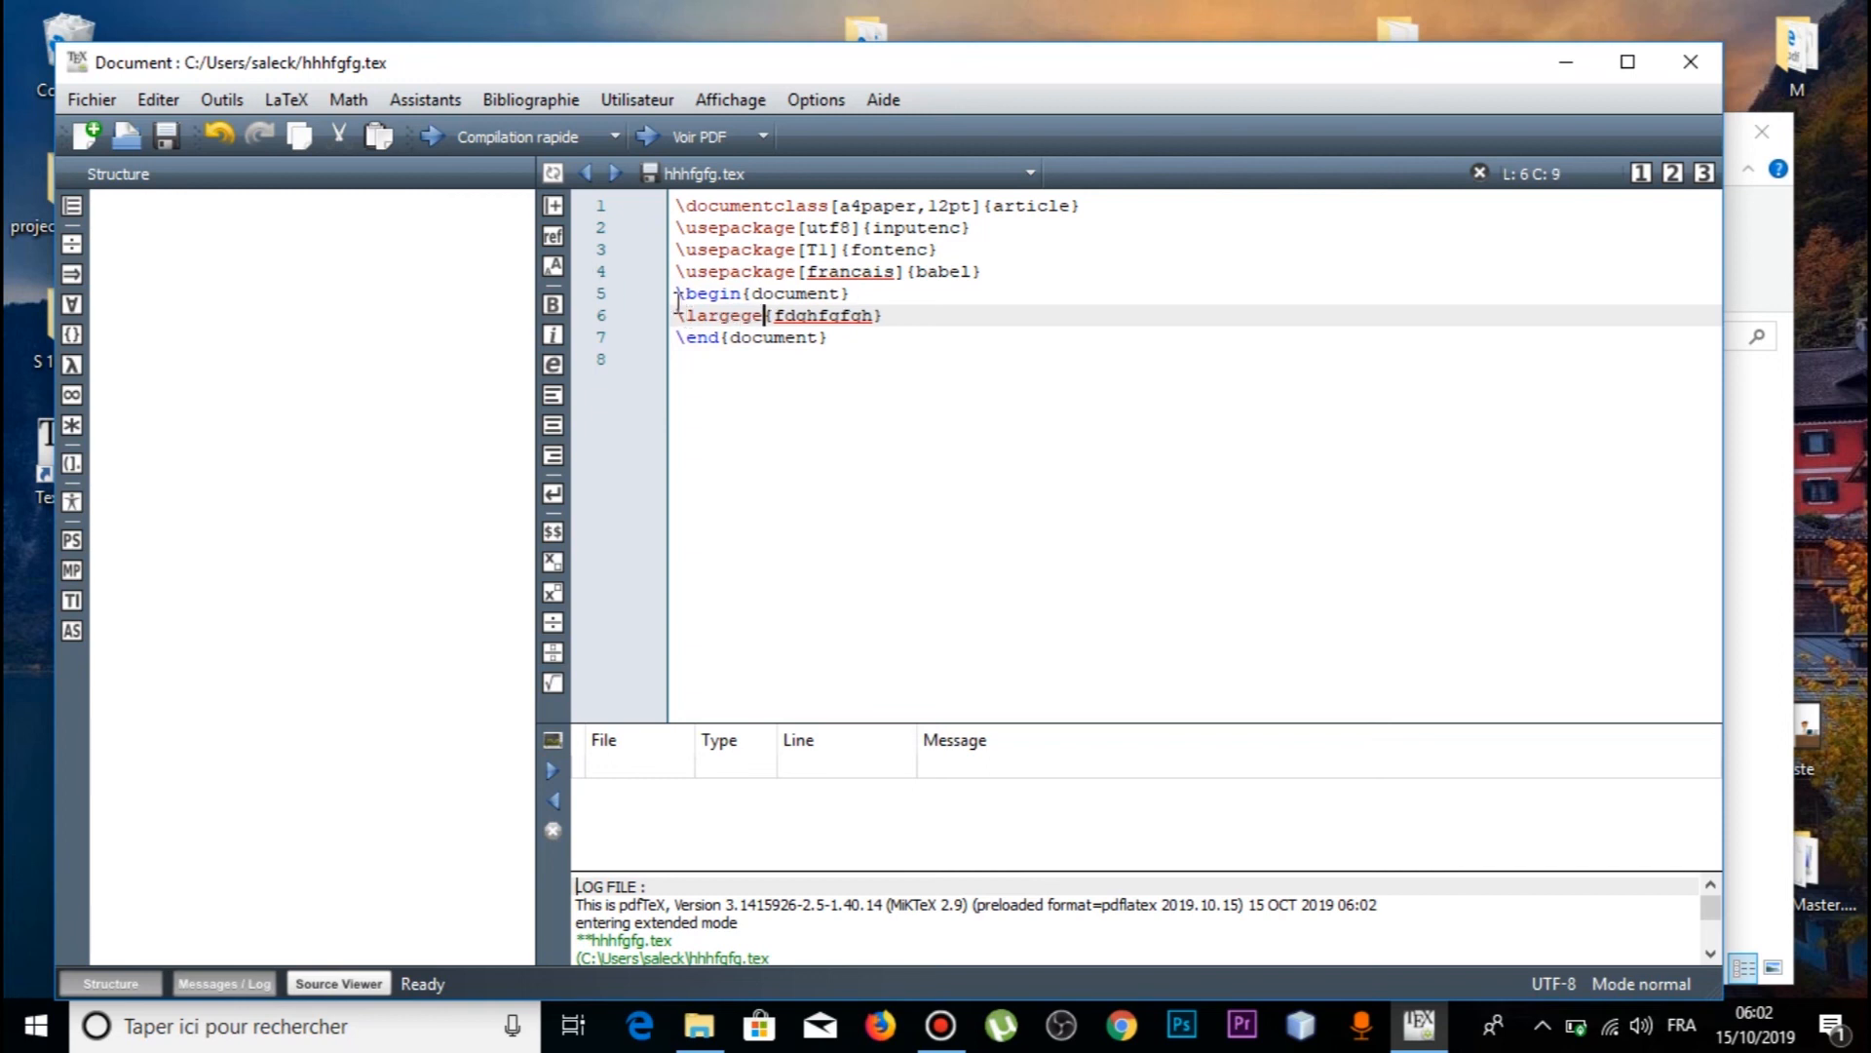
{"action": "key", "text": "Delete"}
{"action": "key", "text": "Delete"}
{"action": "key", "text": "Left"}
{"action": "key", "text": "Left"}
{"action": "key", "text": "Left"}
{"action": "key", "text": "Left"}
{"action": "key", "text": "BackSpace"}
{"action": "type", "text": "L"}
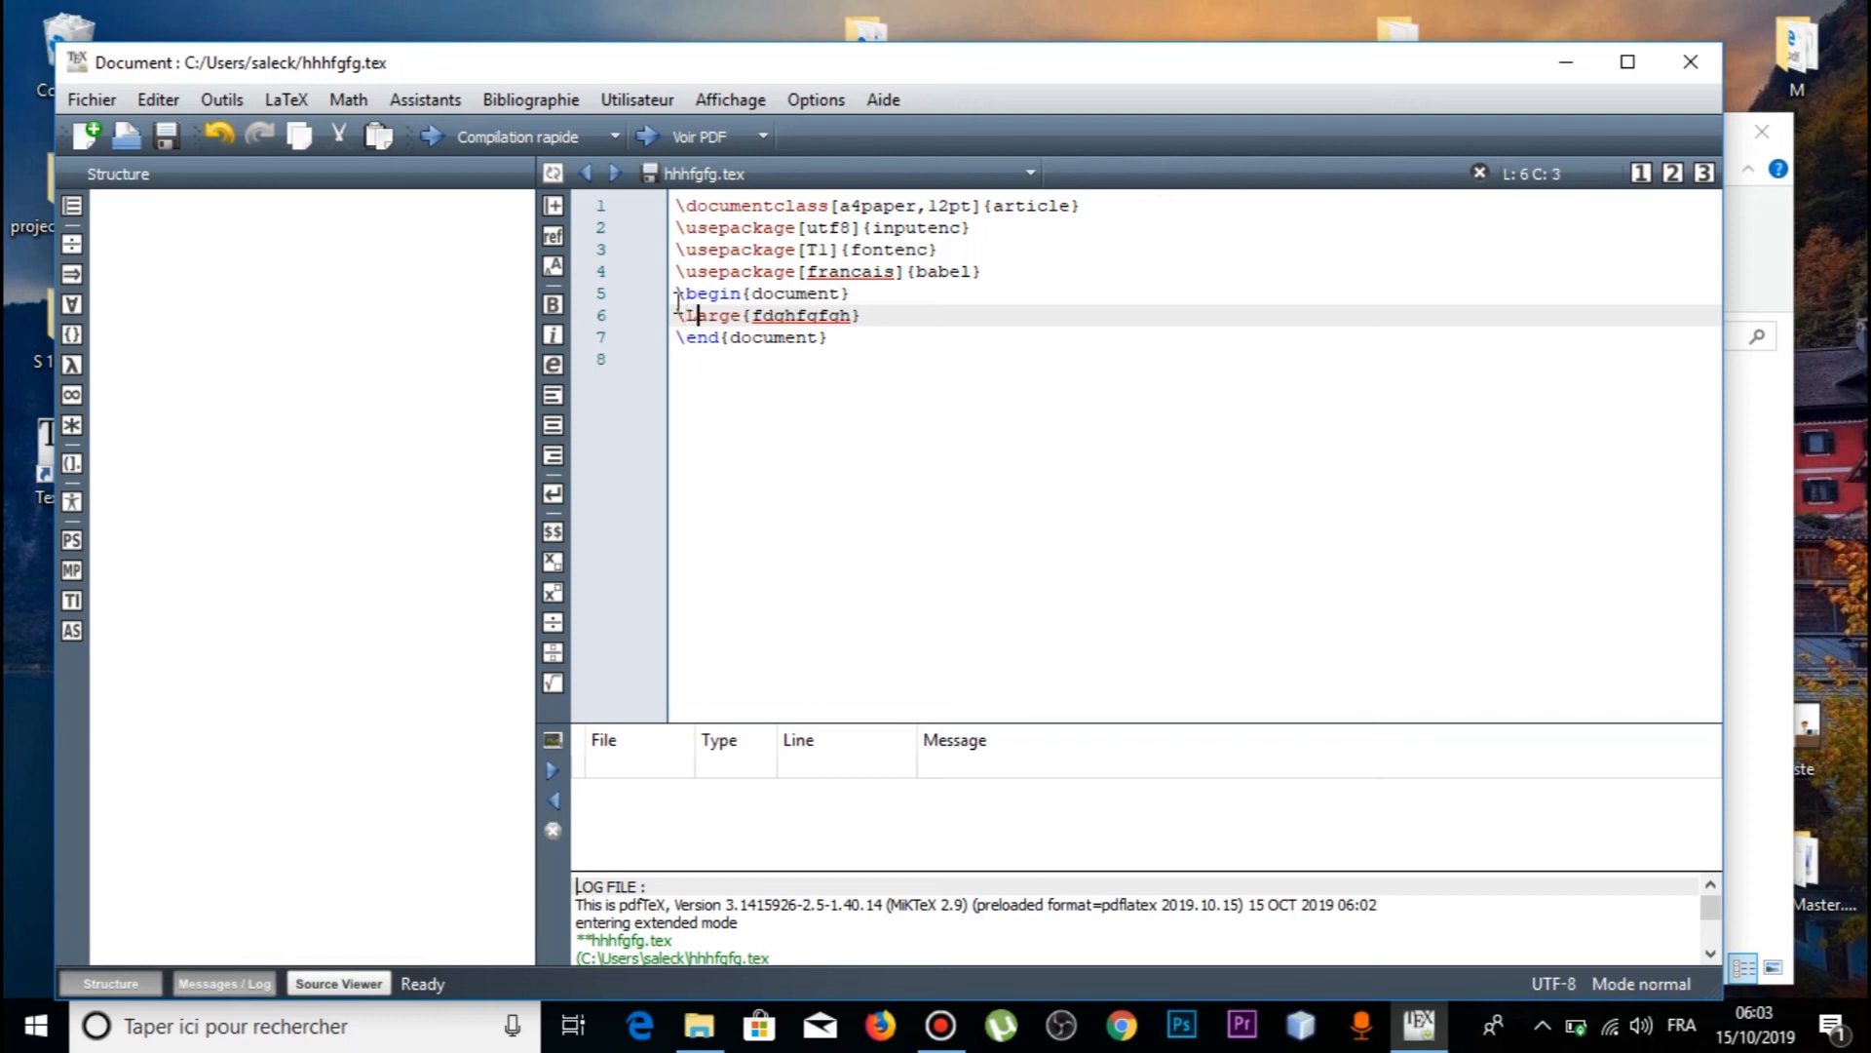
{"action": "left_click", "coordinate": [438, 134]}
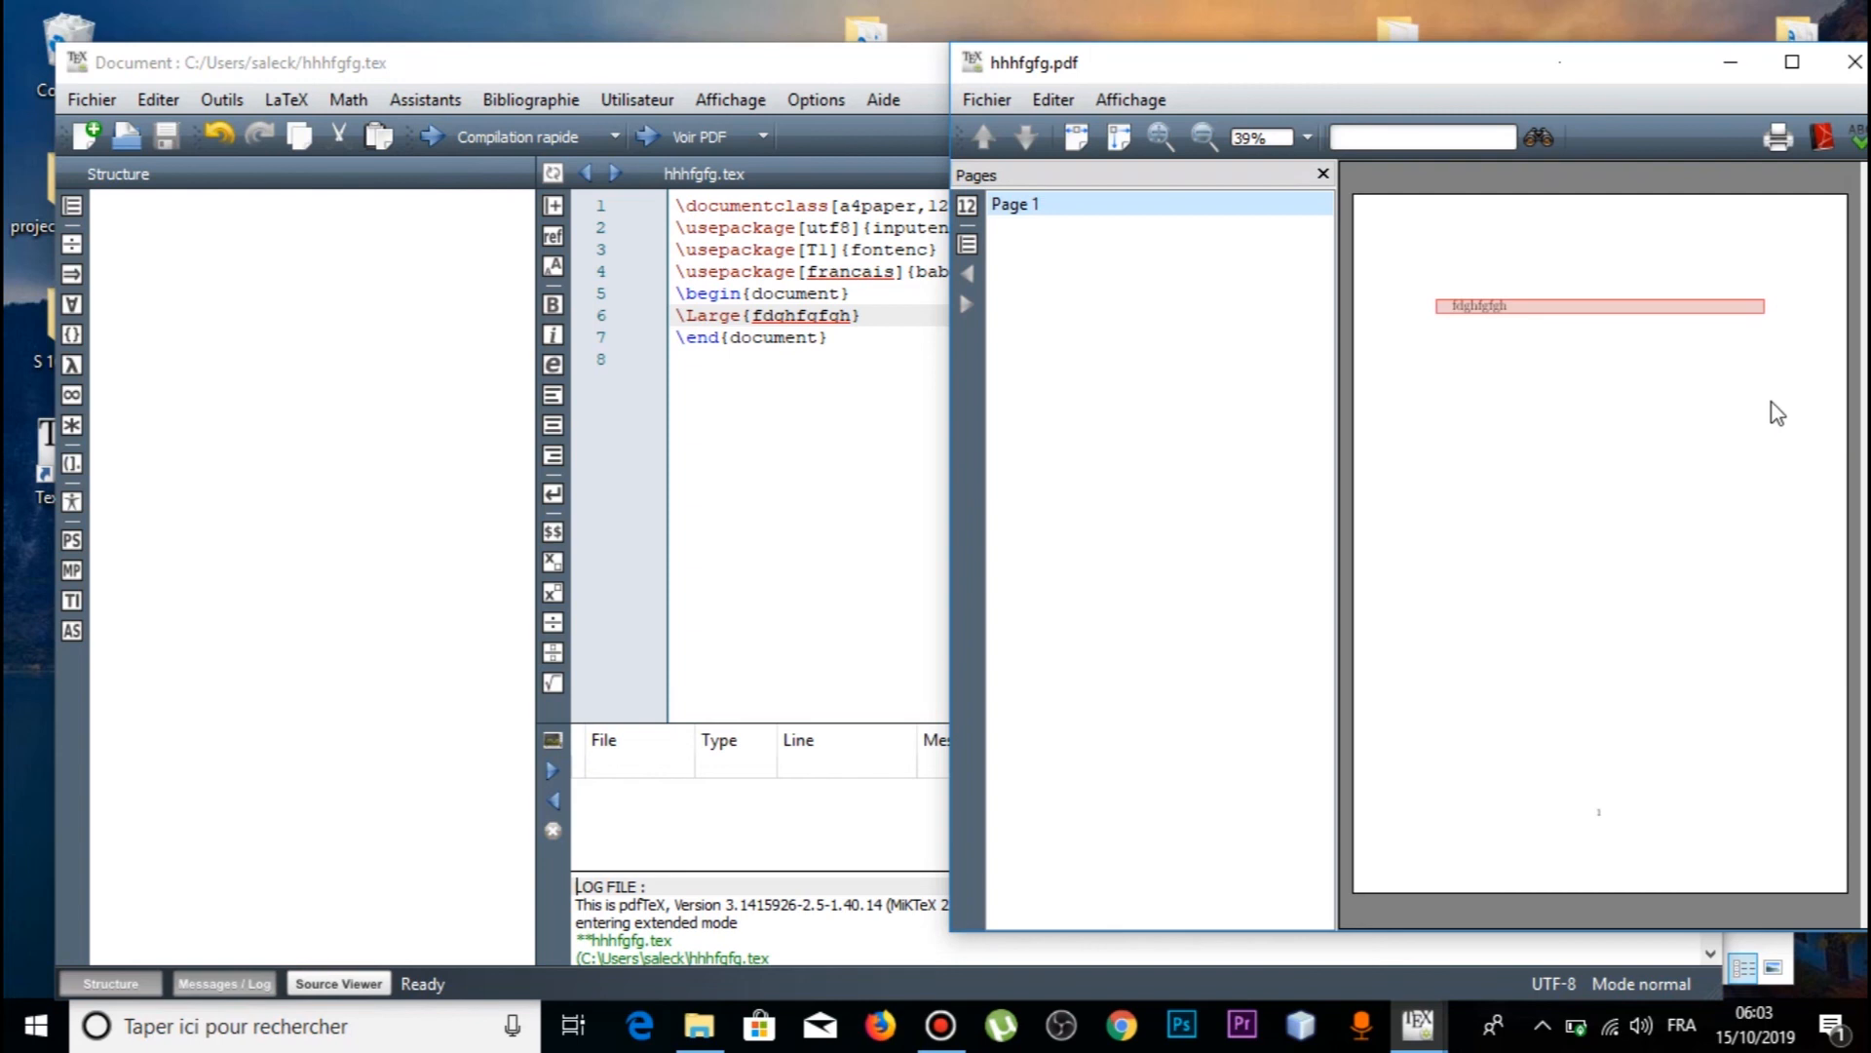
{"action": "left_click", "coordinate": [1846, 66]}
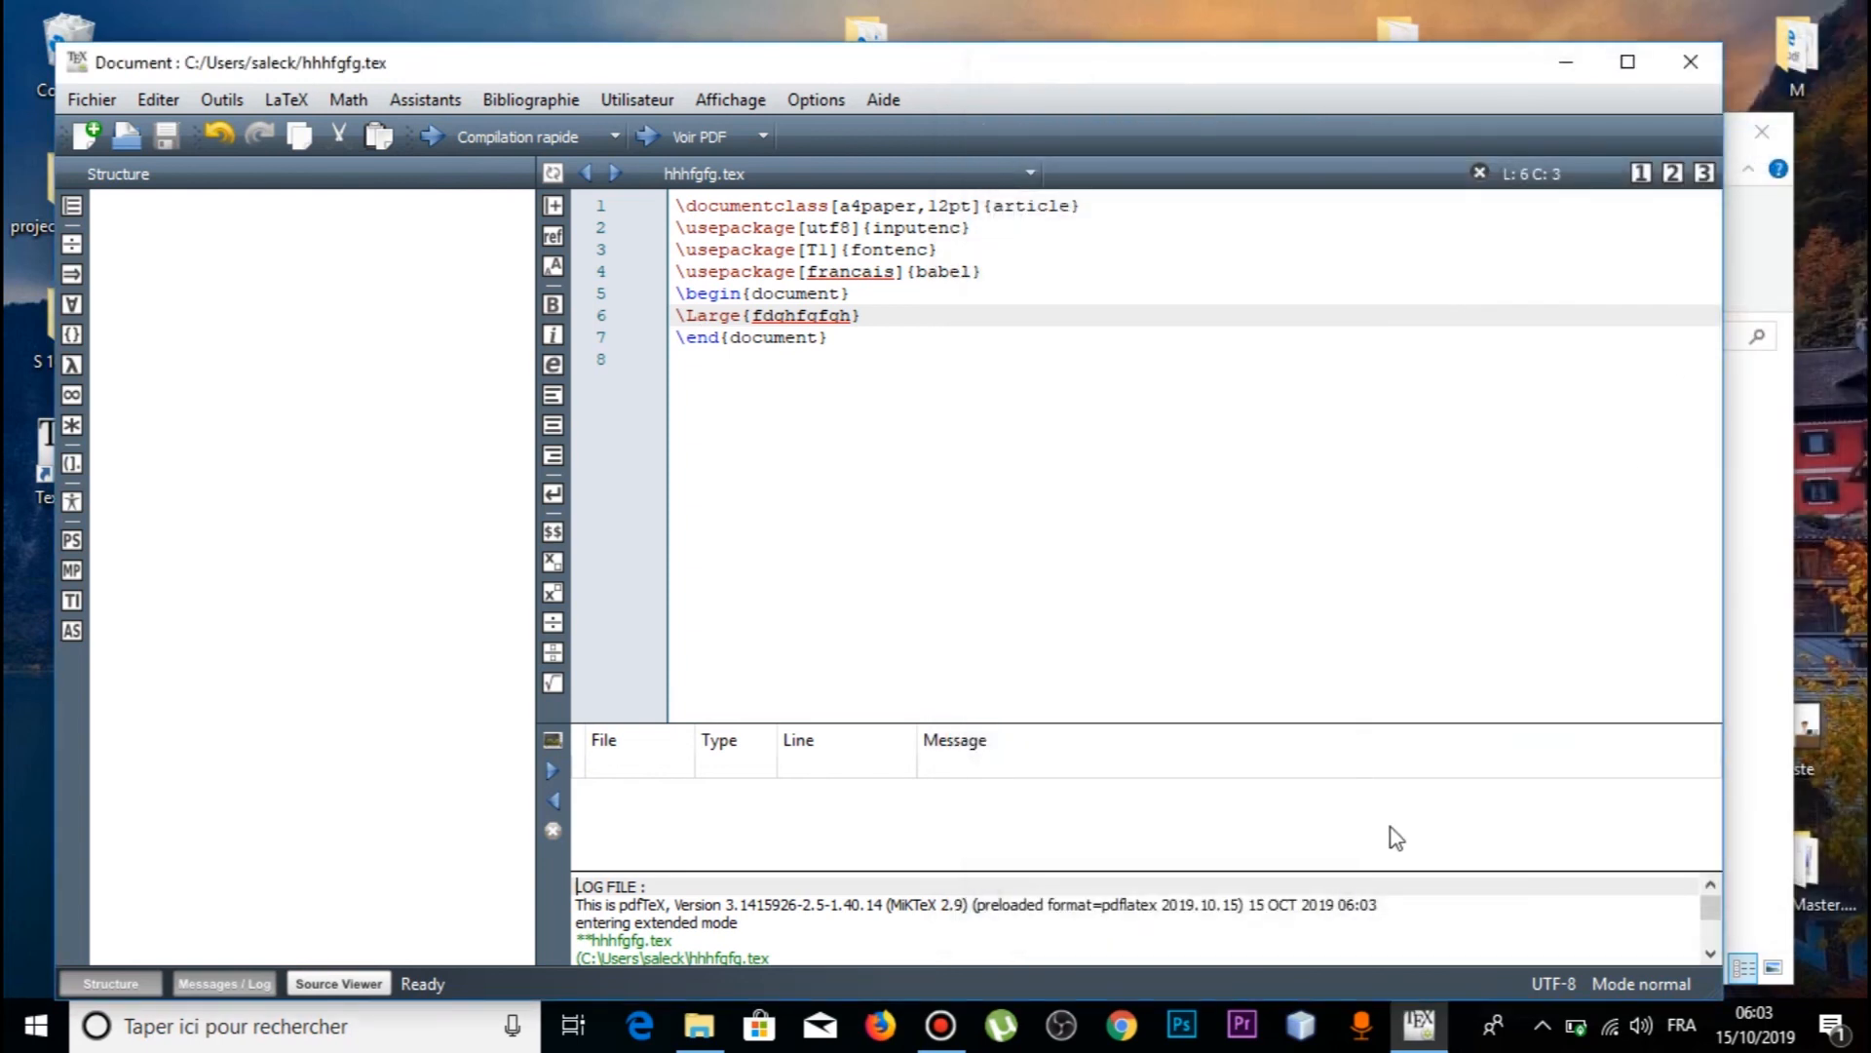
{"action": "left_click", "coordinate": [963, 1041]}
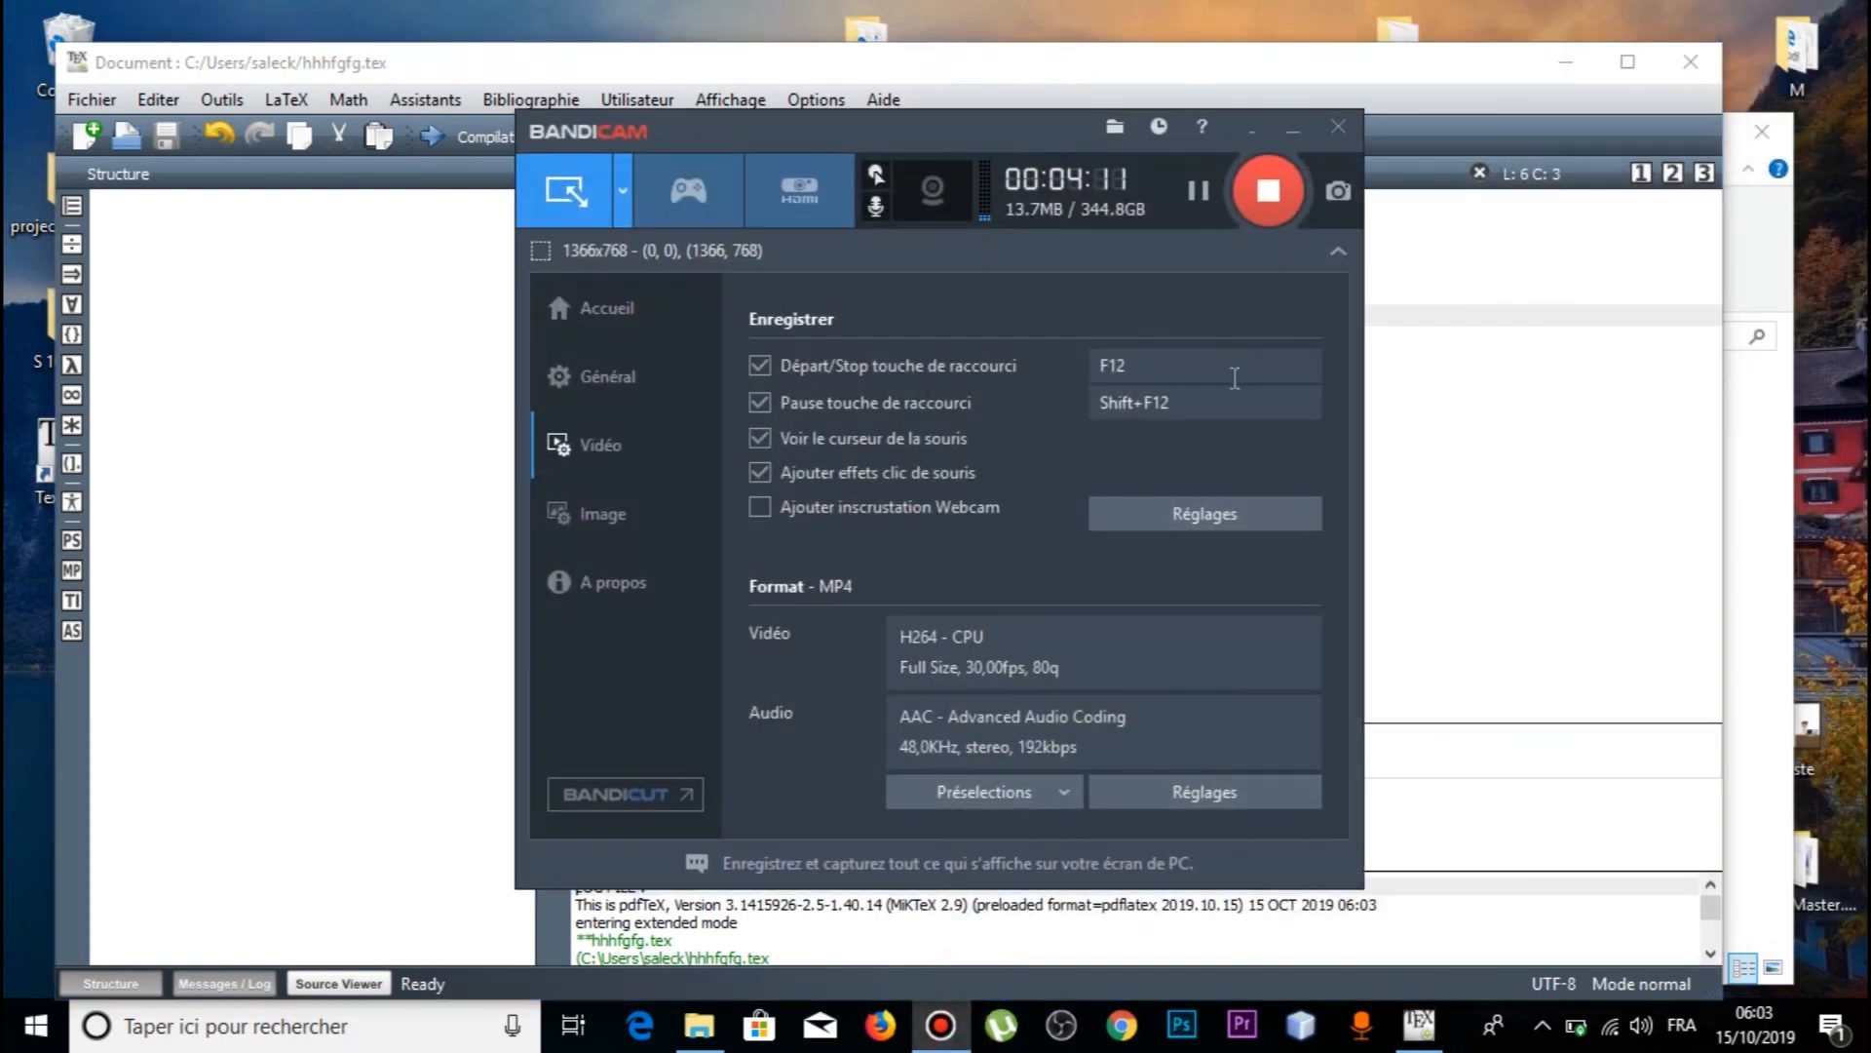